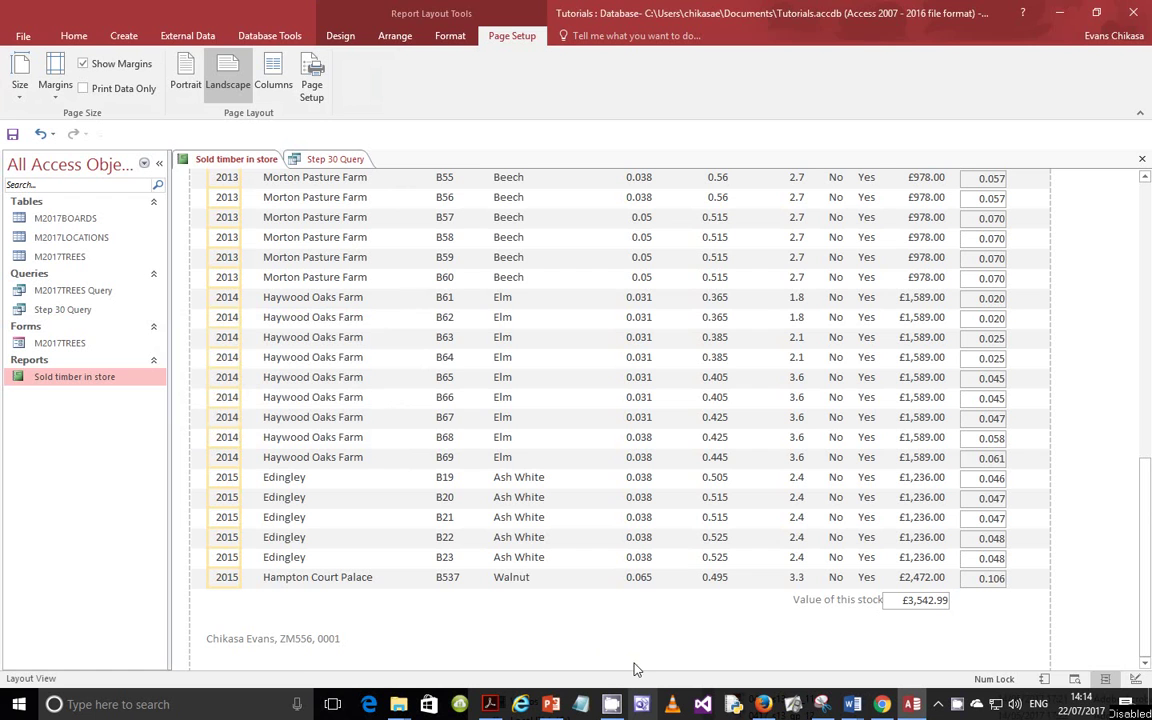
Step: Switch from the Sold timber in store report to the exam question paper PDF
{"action": "left_click", "coordinate": [490, 704]}
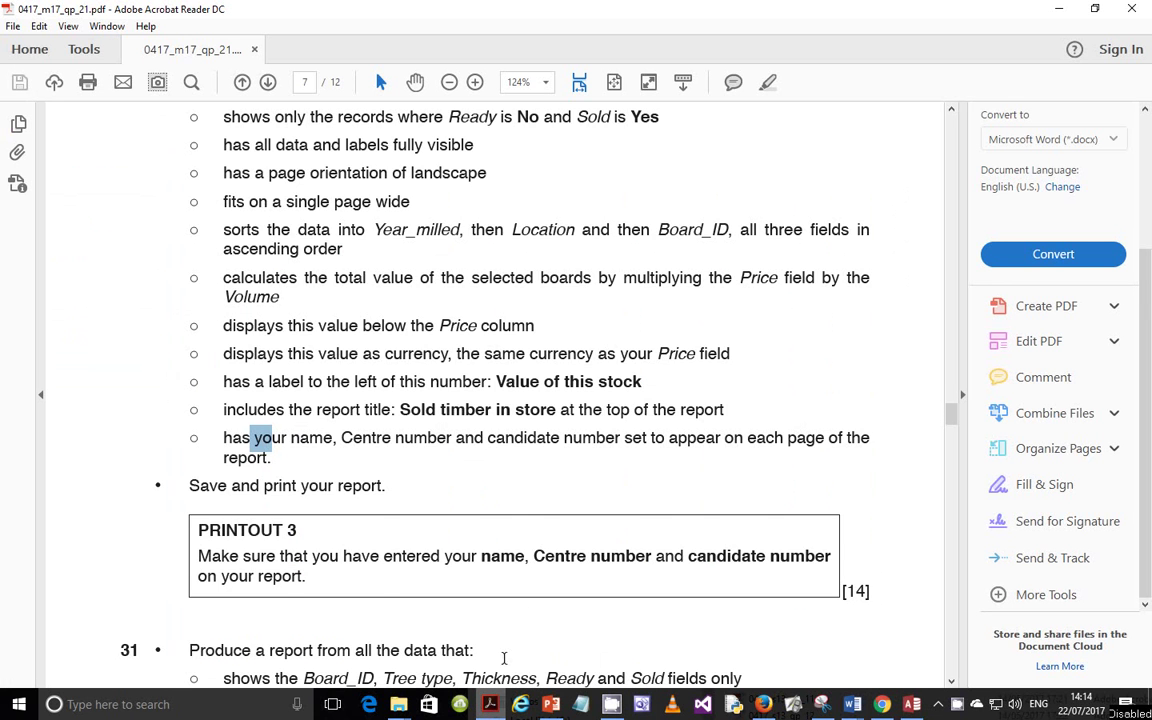
Step: Scroll through pages 8 and 9 of the exam paper, then back to question 31 on page 7
{"action": "scroll", "coordinate": [535, 512], "scroll_direction": "down", "scroll_amount": 4}
{"action": "scroll", "coordinate": [535, 512], "scroll_direction": "down", "scroll_amount": 12}
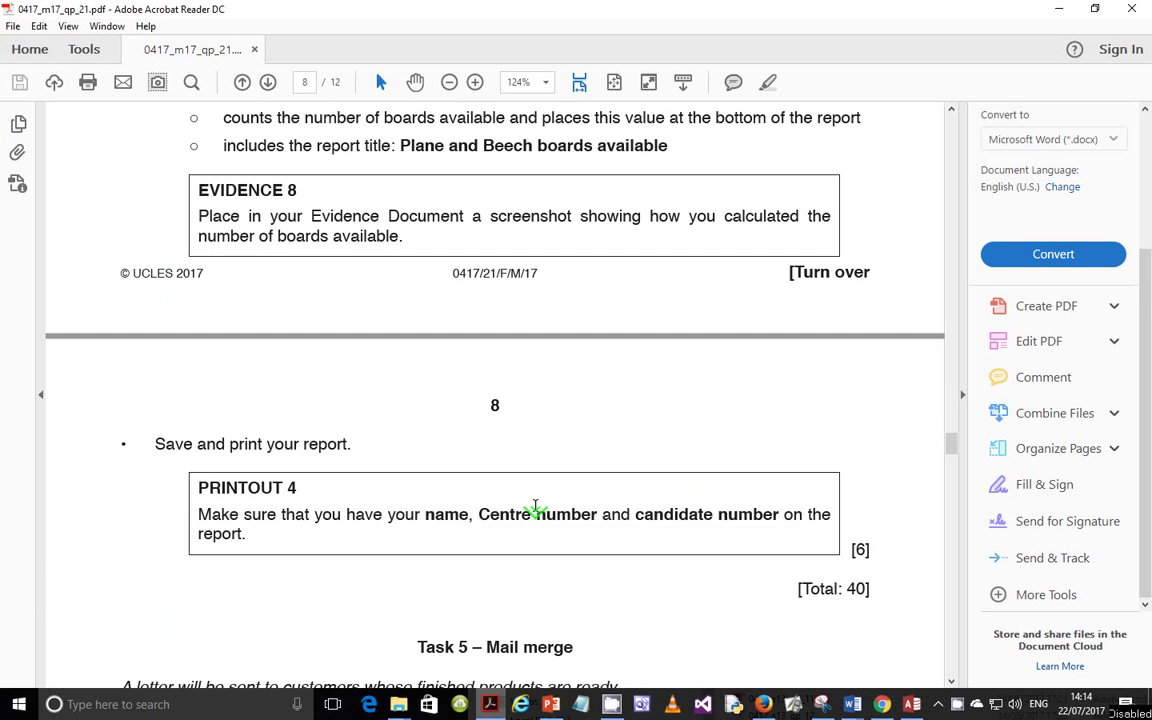
{"action": "scroll", "coordinate": [535, 505], "scroll_direction": "up", "scroll_amount": 4}
{"action": "scroll", "coordinate": [538, 508], "scroll_direction": "down", "scroll_amount": 8}
{"action": "scroll", "coordinate": [552, 527], "scroll_direction": "down", "scroll_amount": 14}
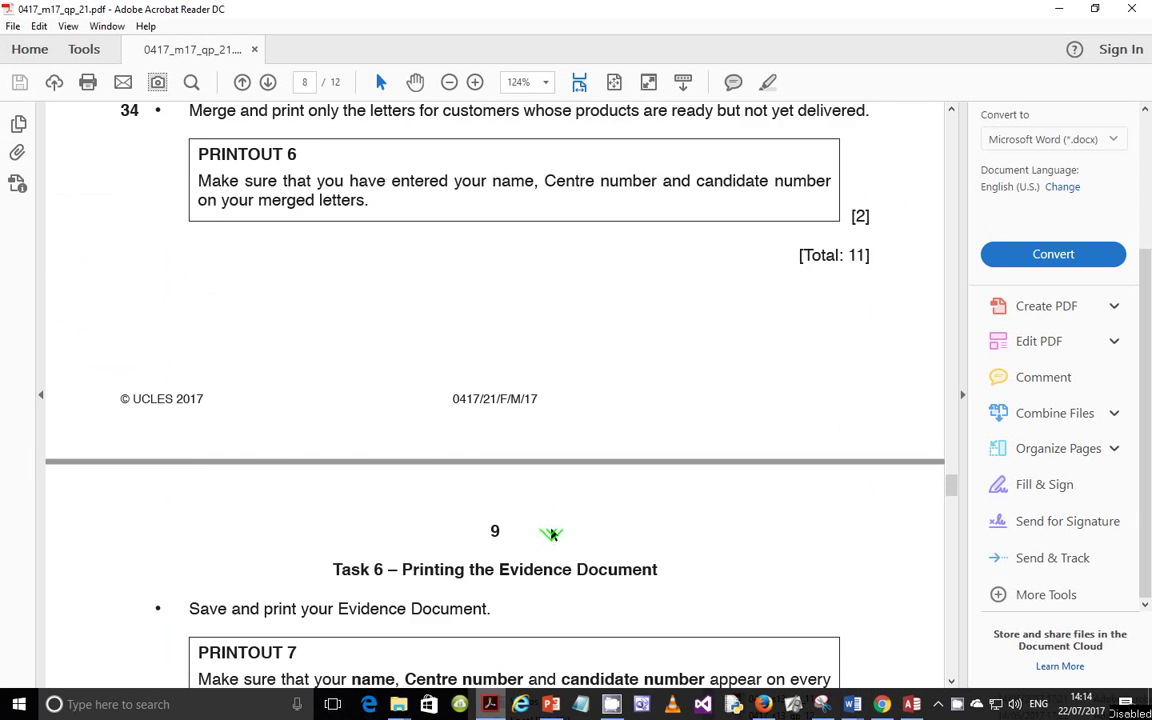
{"action": "scroll", "coordinate": [551, 535], "scroll_direction": "up", "scroll_amount": 16}
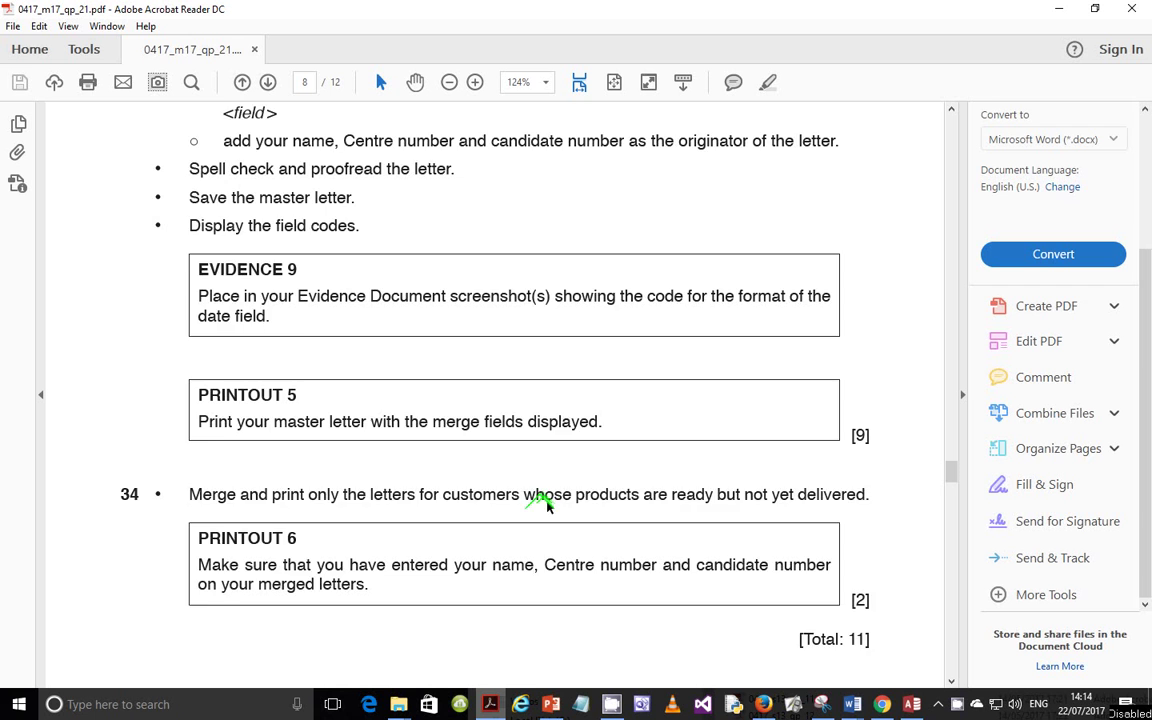
{"action": "scroll", "coordinate": [549, 497], "scroll_direction": "up", "scroll_amount": 15}
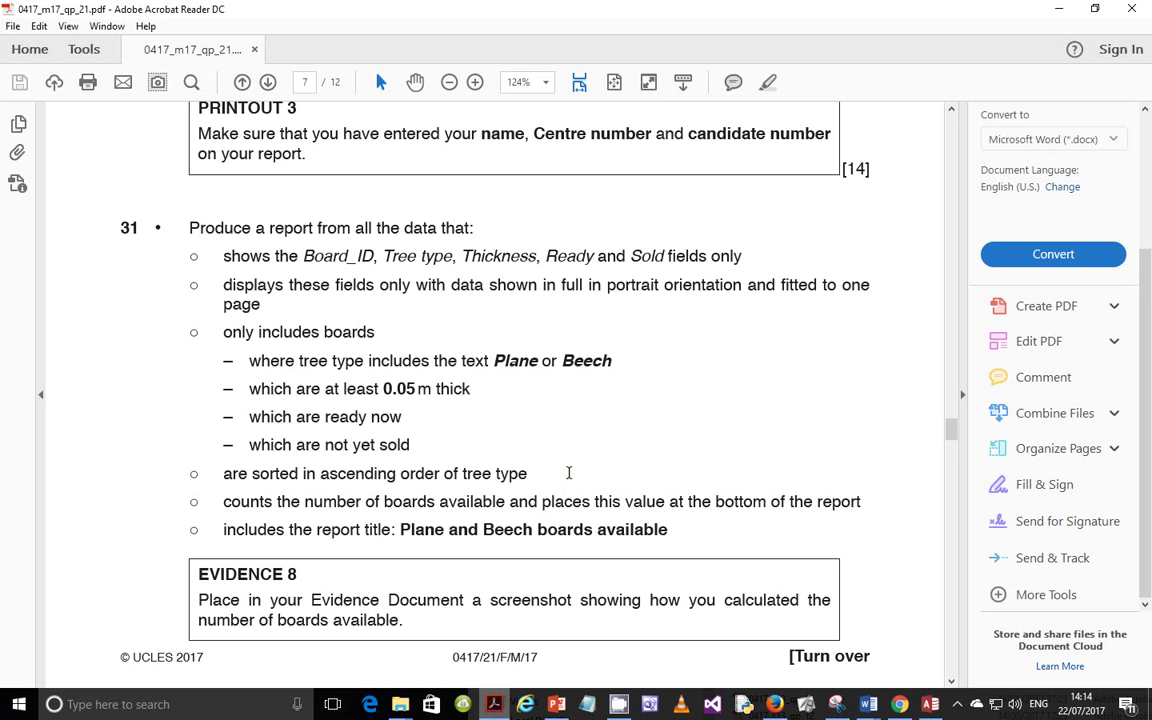
Step: Read question 31's Plane or Beech, 0.05 m, ready and unsold criteria, then return to Access
{"action": "scroll", "coordinate": [494, 457], "scroll_direction": "up", "scroll_amount": 3}
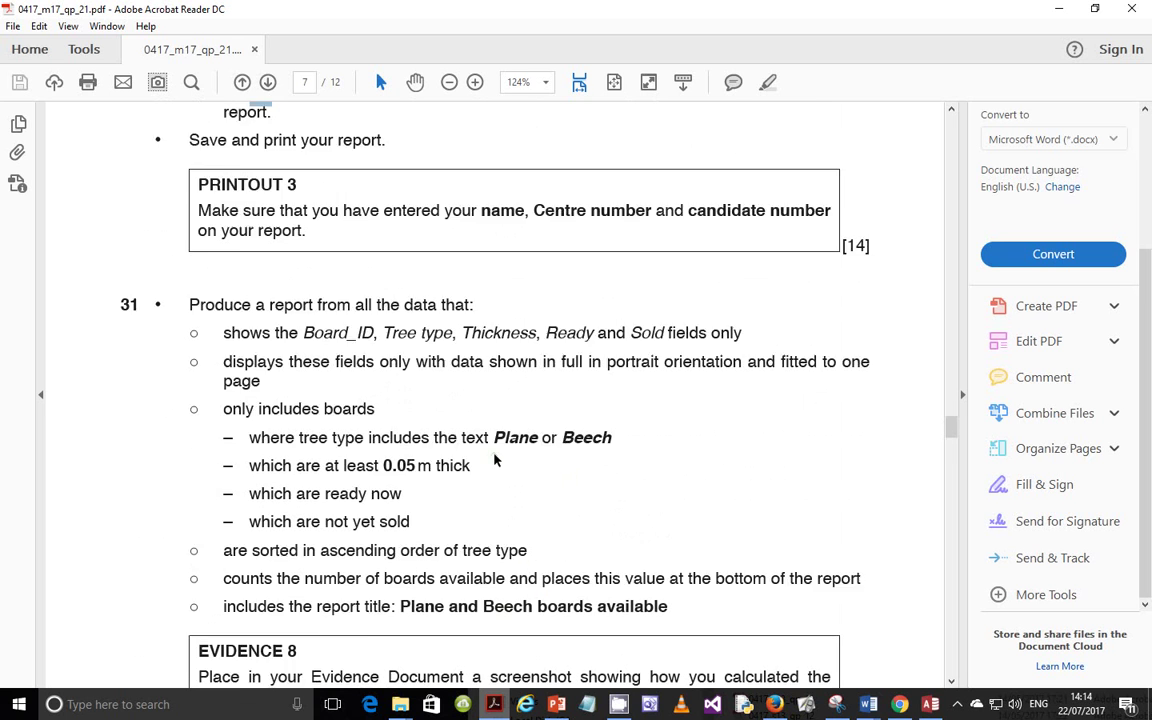
{"action": "scroll", "coordinate": [494, 453], "scroll_direction": "up", "scroll_amount": 5}
{"action": "scroll", "coordinate": [494, 455], "scroll_direction": "down", "scroll_amount": 4}
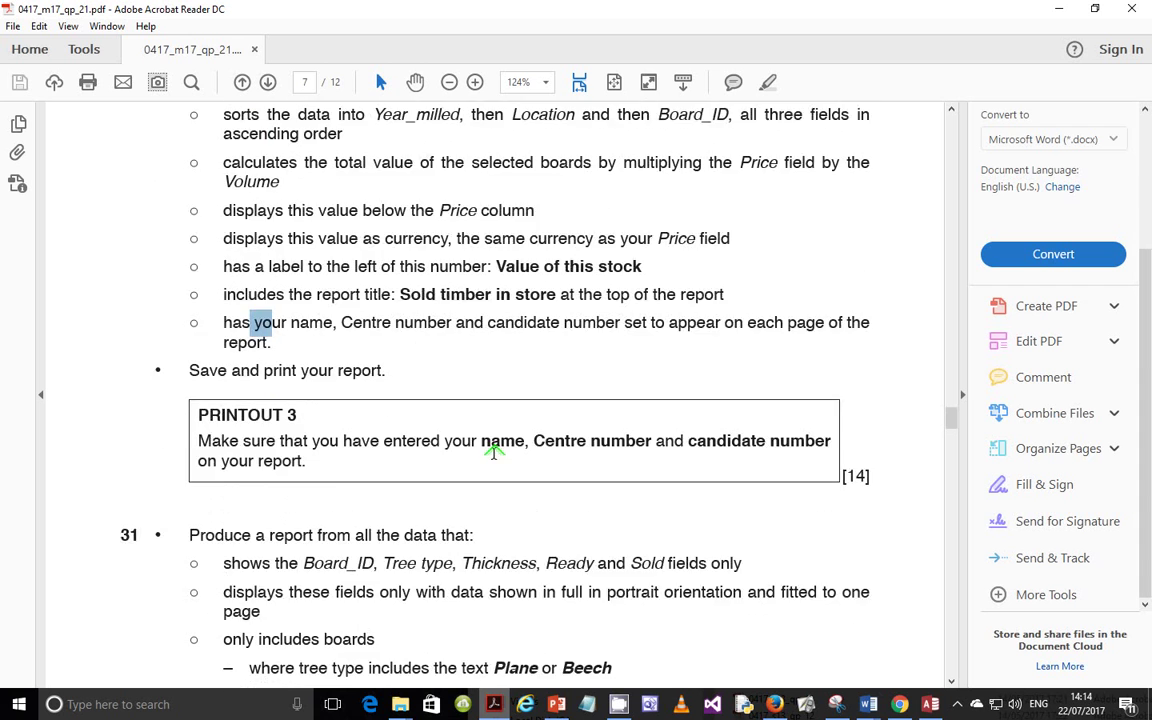
{"action": "scroll", "coordinate": [494, 455], "scroll_direction": "down", "scroll_amount": 4}
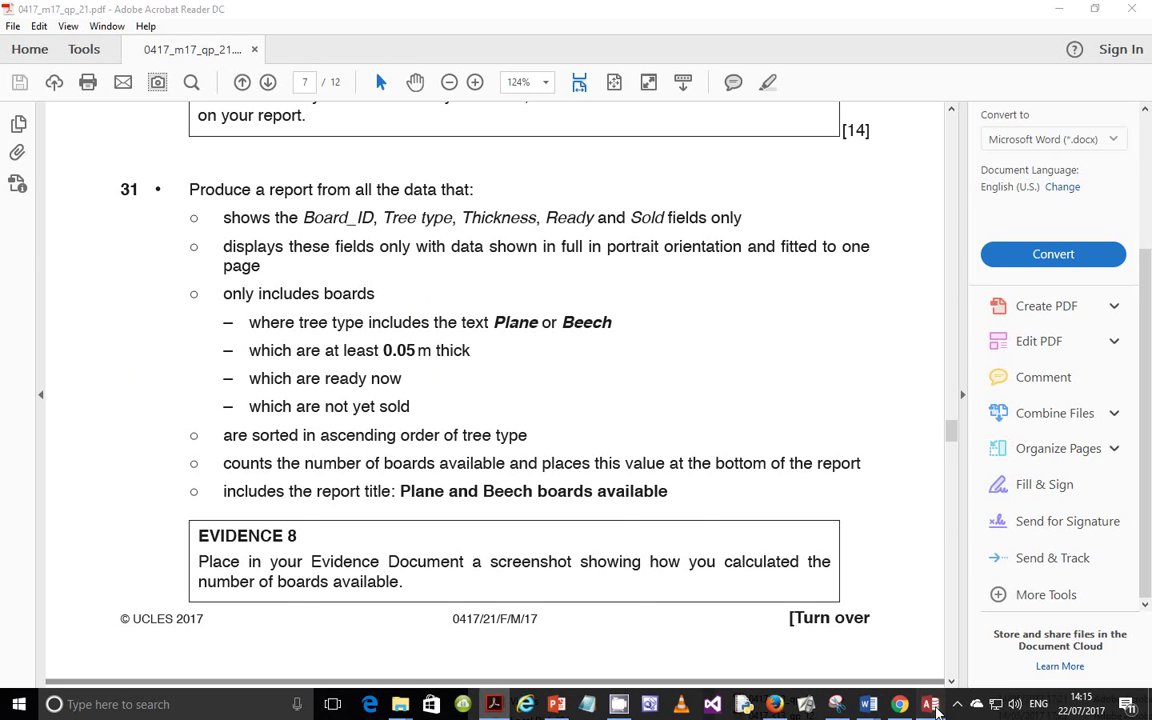
{"action": "key", "text": "alt+Tab"}
Step: Start the Simple Query Wizard and check the exam paper for the required report fields
{"action": "left_click", "coordinate": [123, 35]}
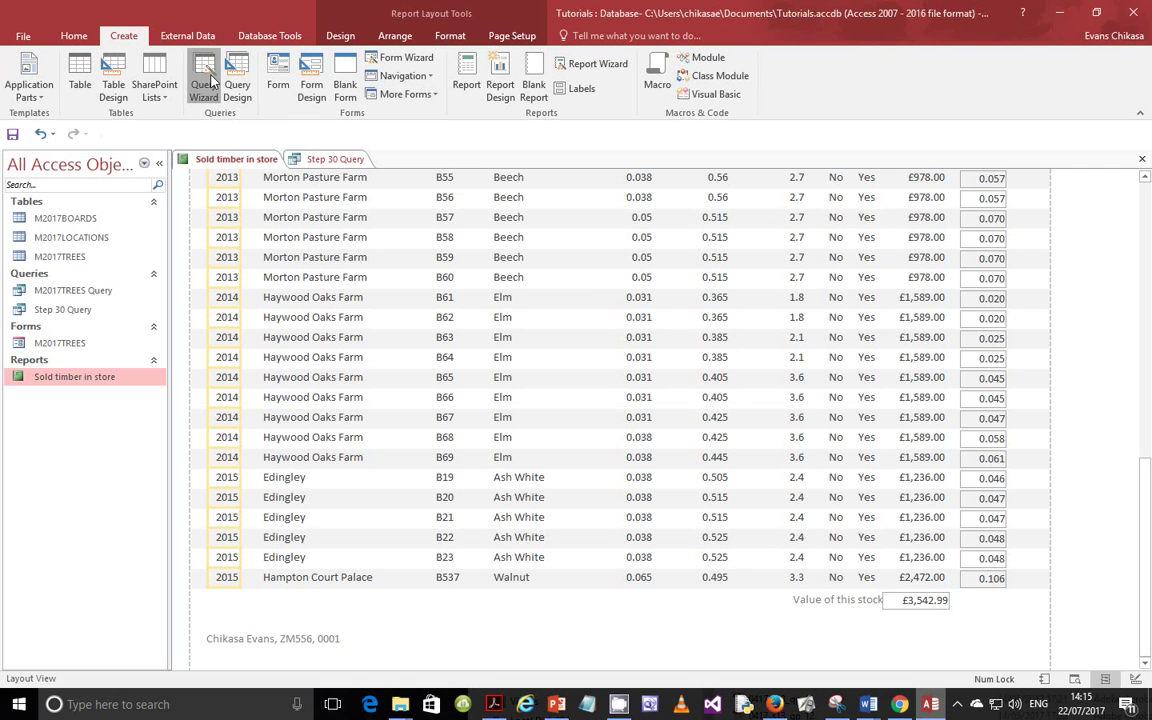
{"action": "left_click", "coordinate": [201, 90]}
{"action": "left_click", "coordinate": [640, 413]}
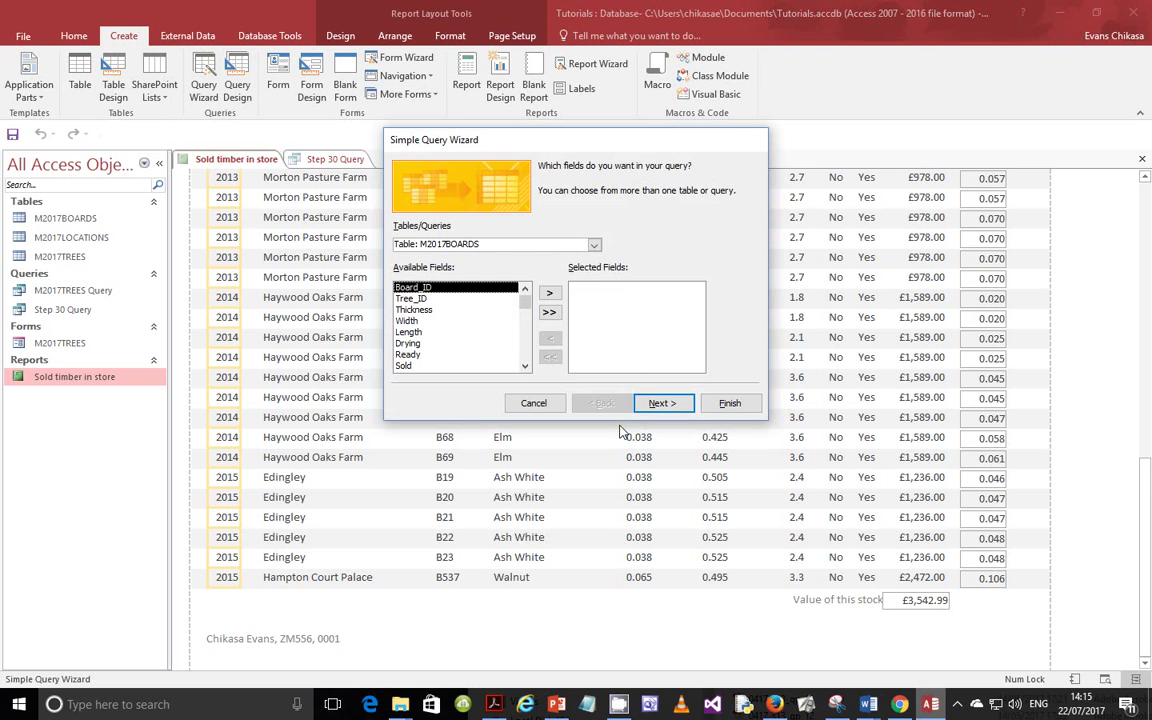
{"action": "left_click", "coordinate": [493, 704]}
{"action": "left_click_drag", "start_coordinate": [300, 218], "coordinate": [622, 222]}
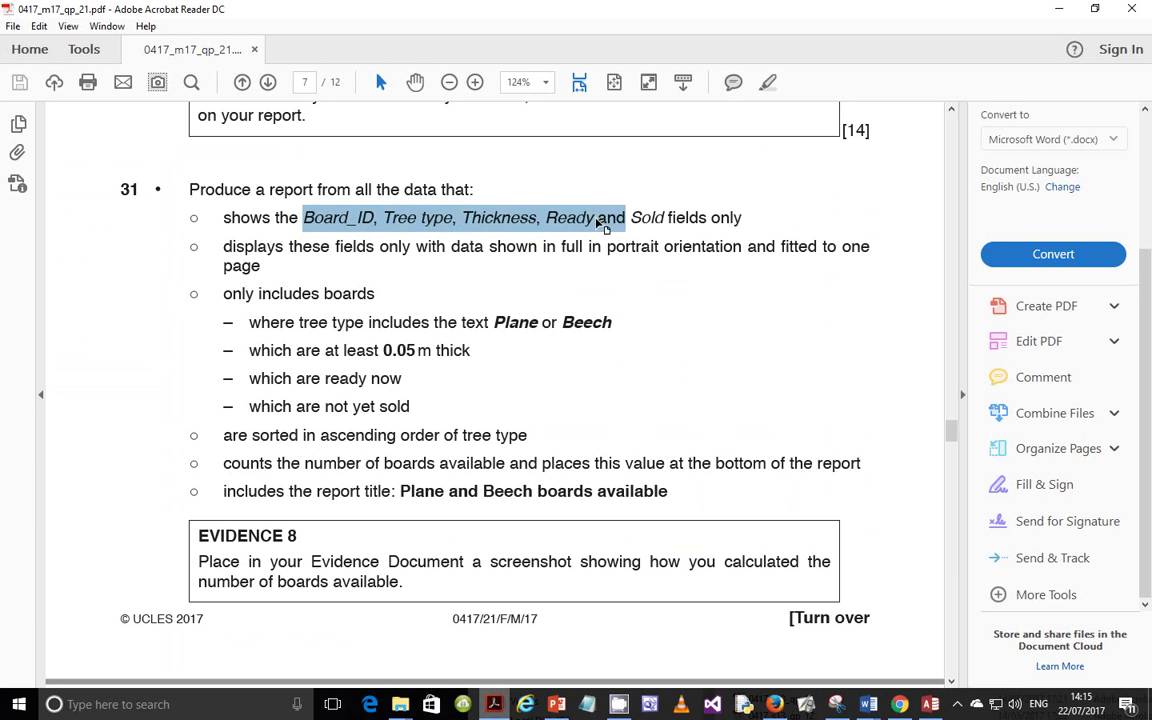
{"action": "left_click", "coordinate": [930, 705]}
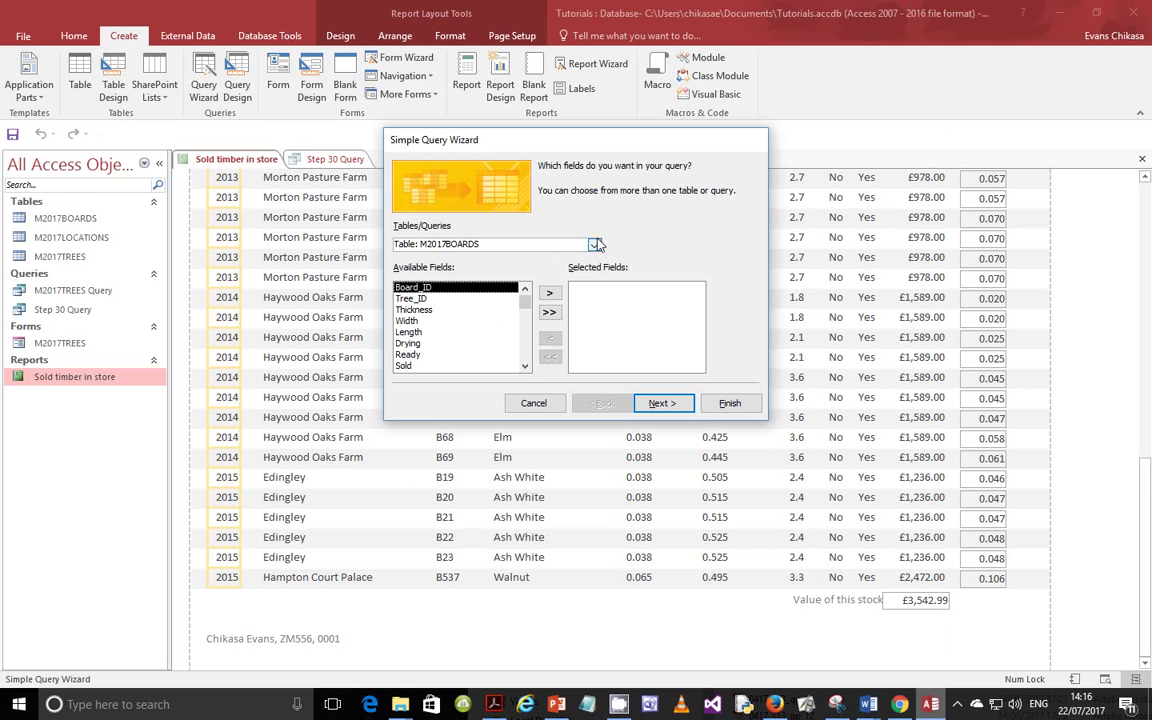
Step: Add Board_ID from M2017BOARDS and Tree_Type from M2017TREES to the query fields
{"action": "left_click", "coordinate": [548, 294]}
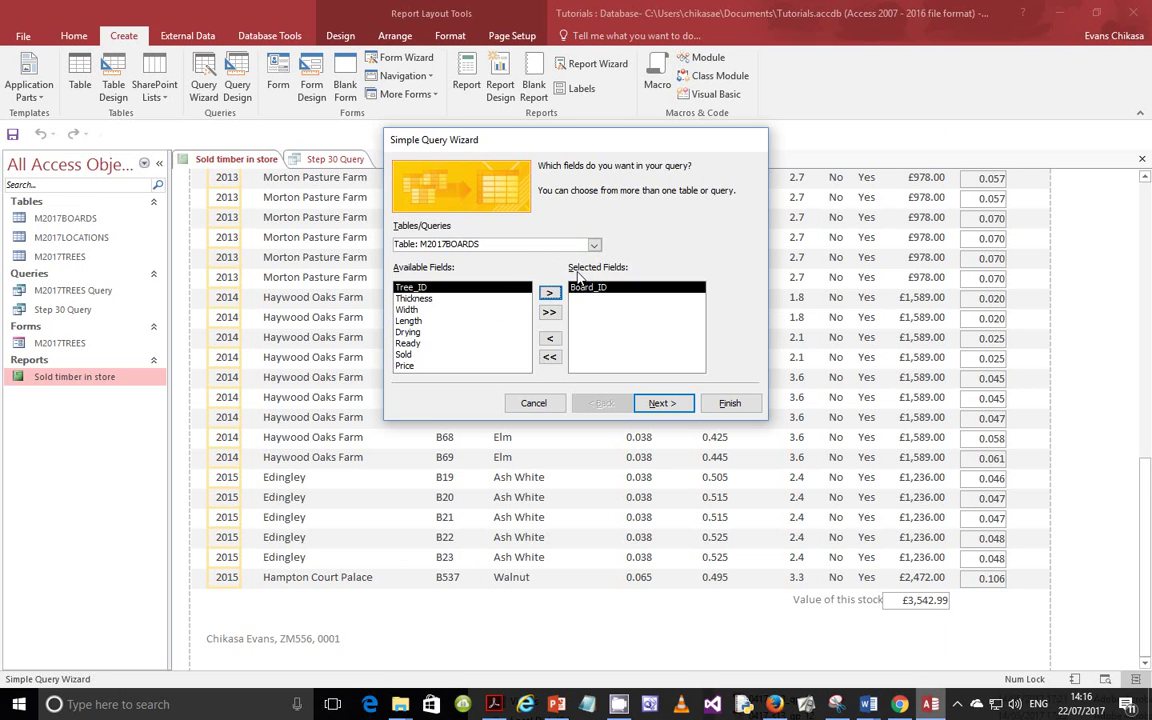
{"action": "left_click", "coordinate": [596, 245]}
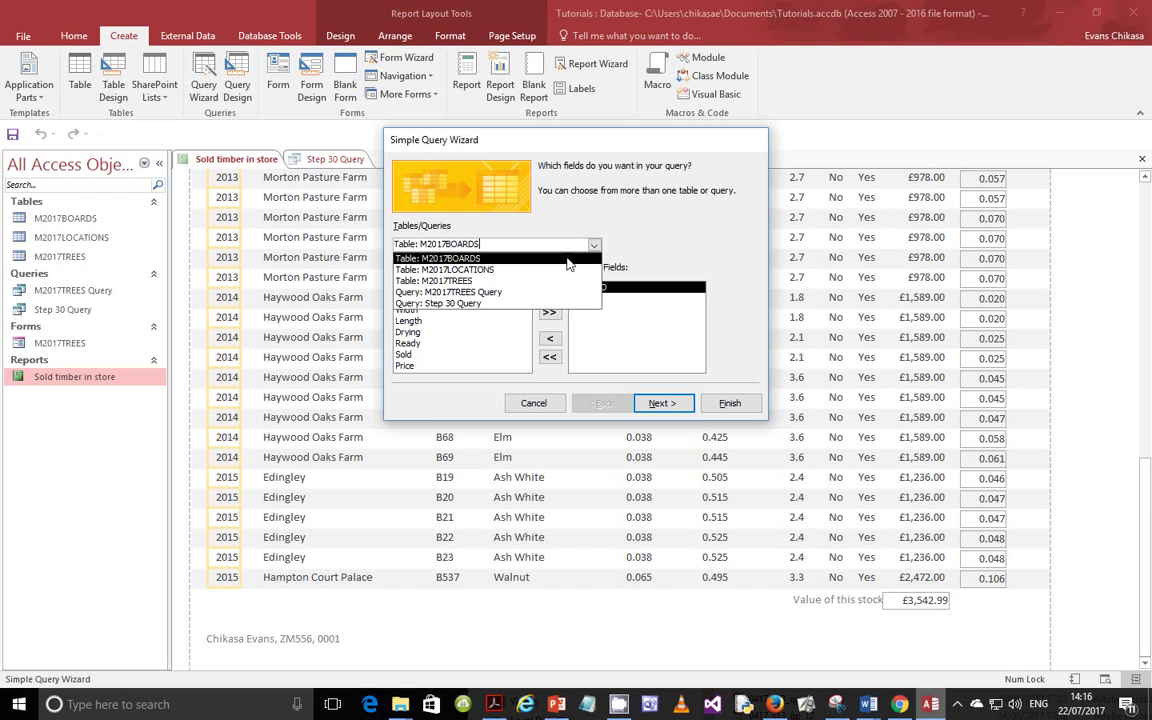
{"action": "left_click", "coordinate": [491, 275]}
{"action": "left_click", "coordinate": [435, 299]}
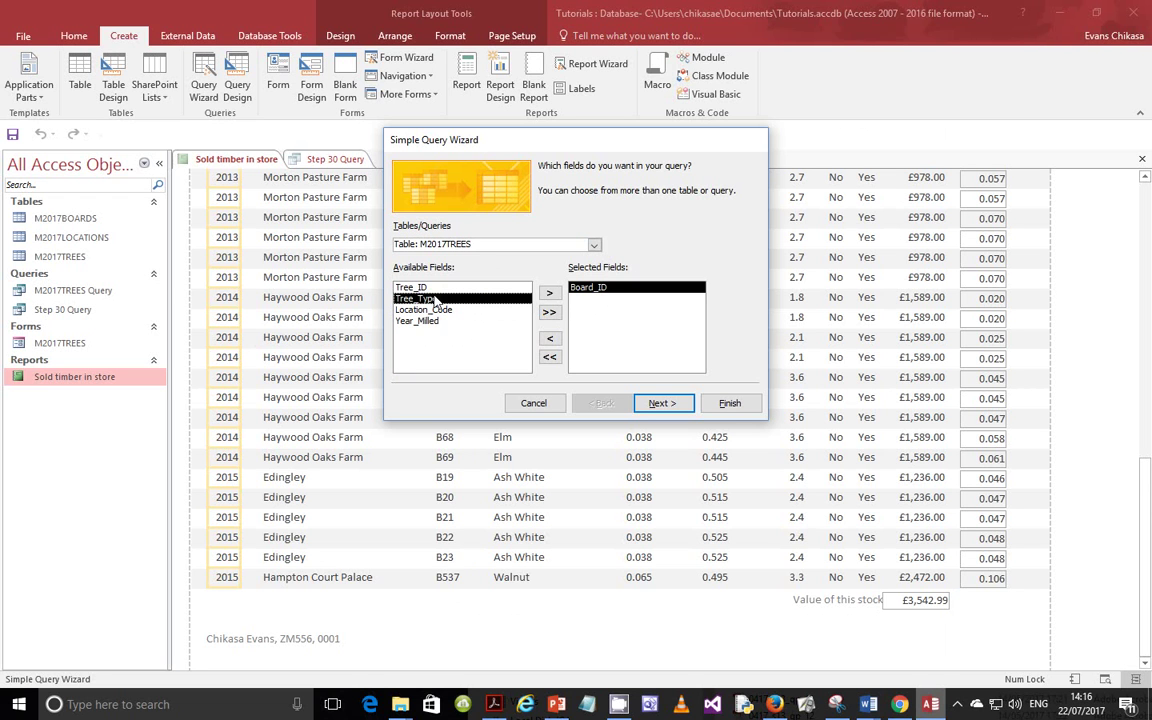
{"action": "double_click", "coordinate": [435, 299]}
{"action": "left_click", "coordinate": [495, 706]}
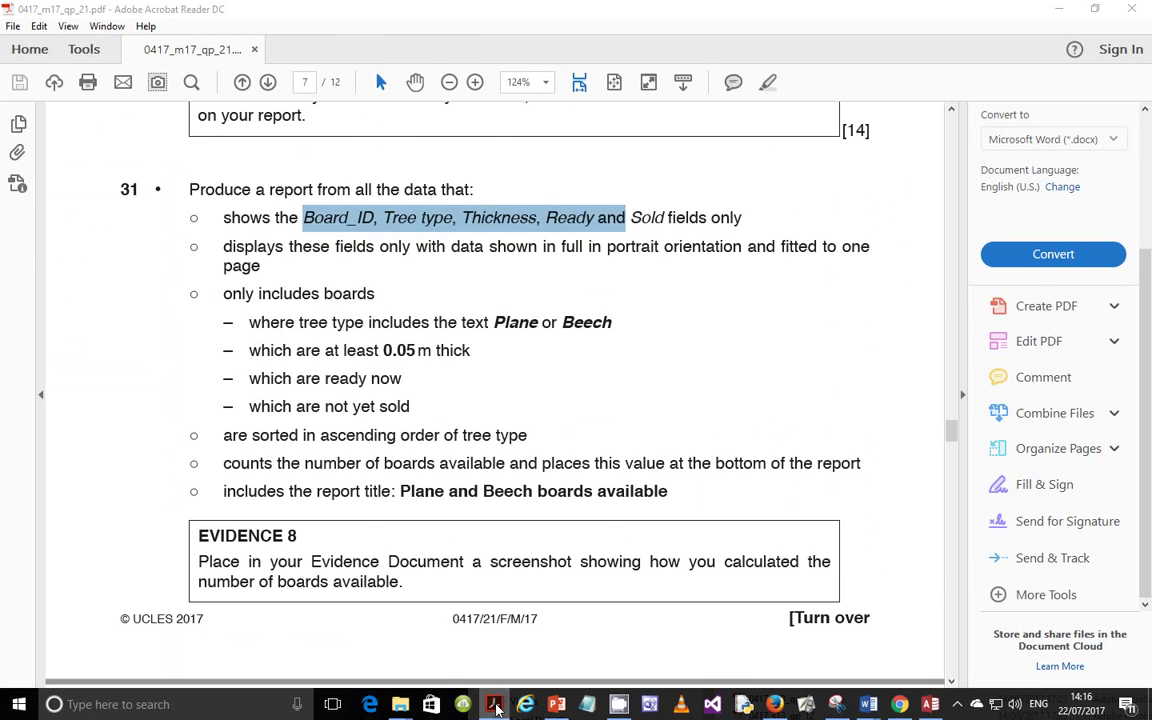
{"action": "left_click", "coordinate": [495, 706]}
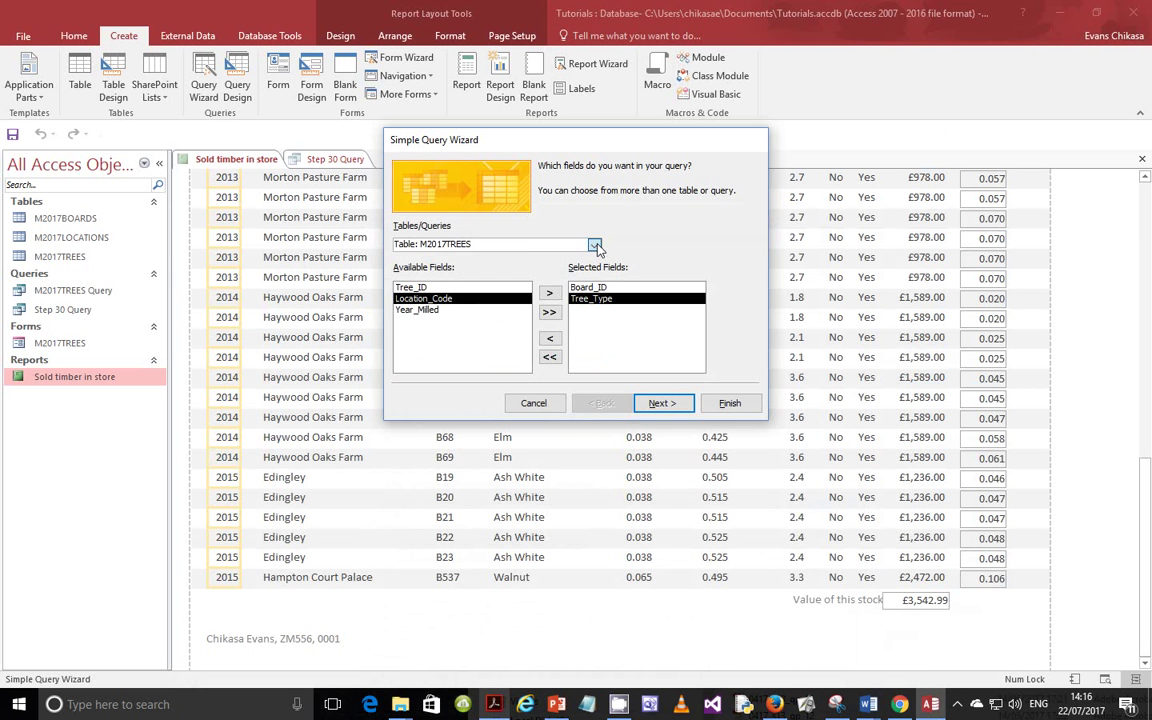
Step: Add Thickness, Ready and Sold from M2017BOARDS to the query fields
{"action": "left_click", "coordinate": [596, 245]}
{"action": "left_click", "coordinate": [450, 255]}
{"action": "double_click", "coordinate": [425, 299]}
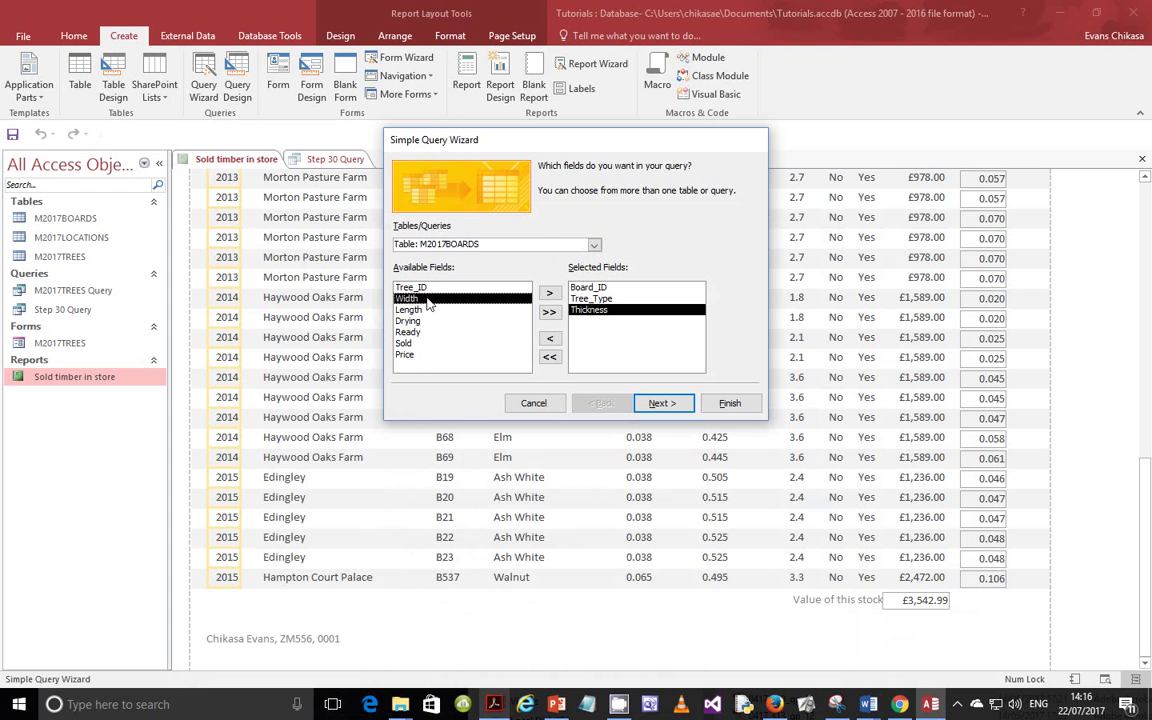
{"action": "double_click", "coordinate": [428, 332]}
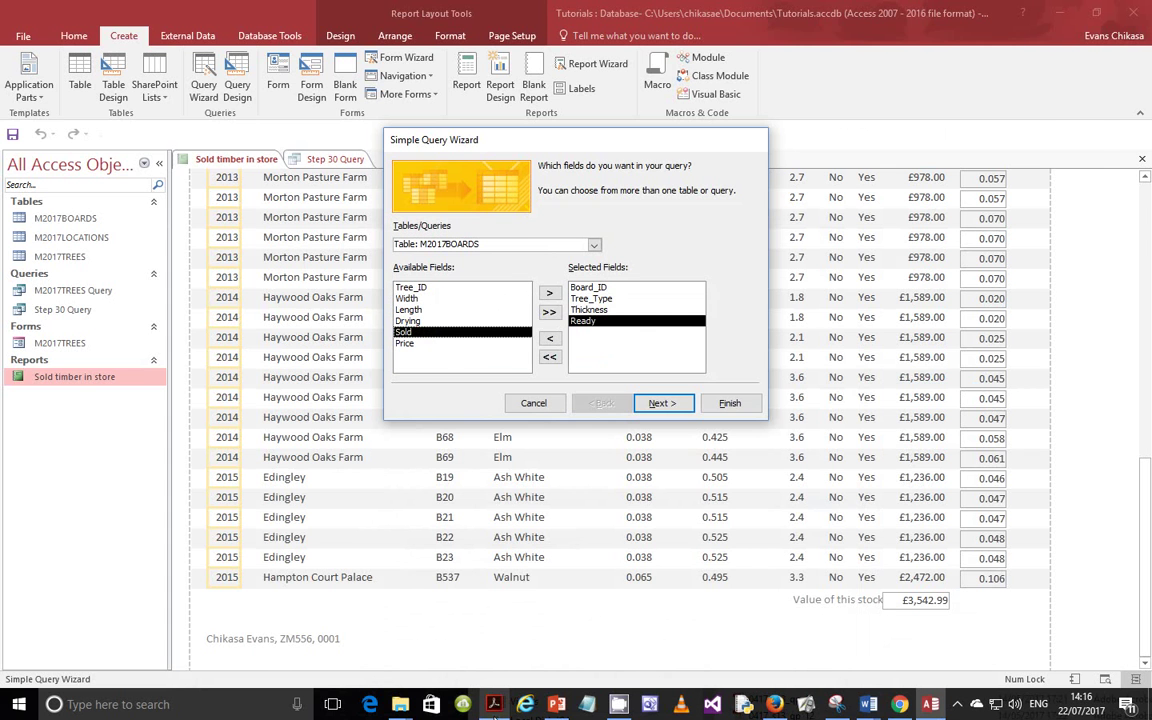
{"action": "left_click", "coordinate": [495, 706]}
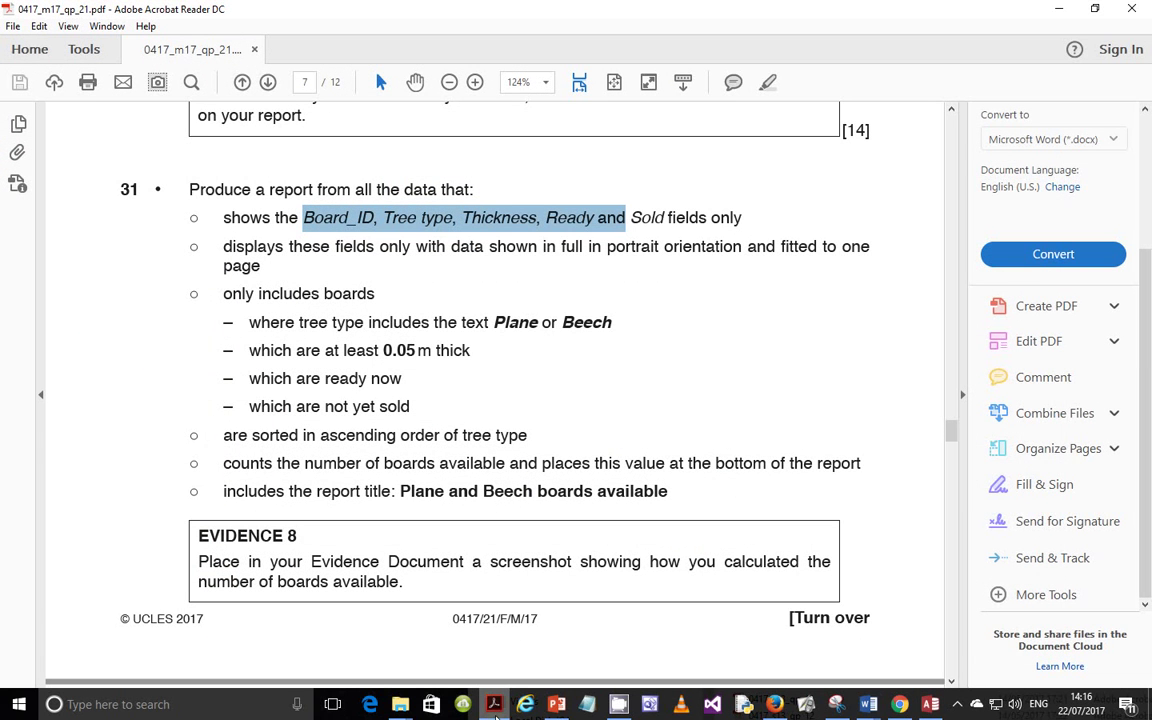
{"action": "left_click", "coordinate": [495, 706]}
{"action": "double_click", "coordinate": [424, 334]}
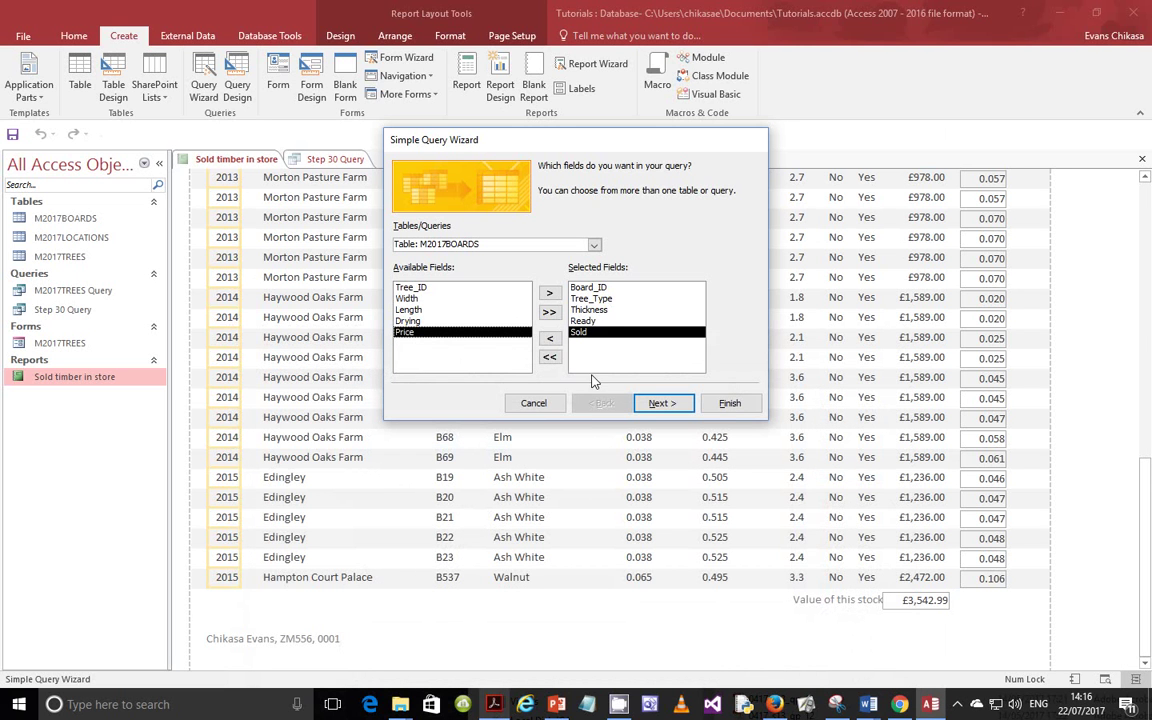
Step: Finish the wizard as a detail query, opening M2017BOARDS Query in Design view
{"action": "left_click", "coordinate": [495, 706]}
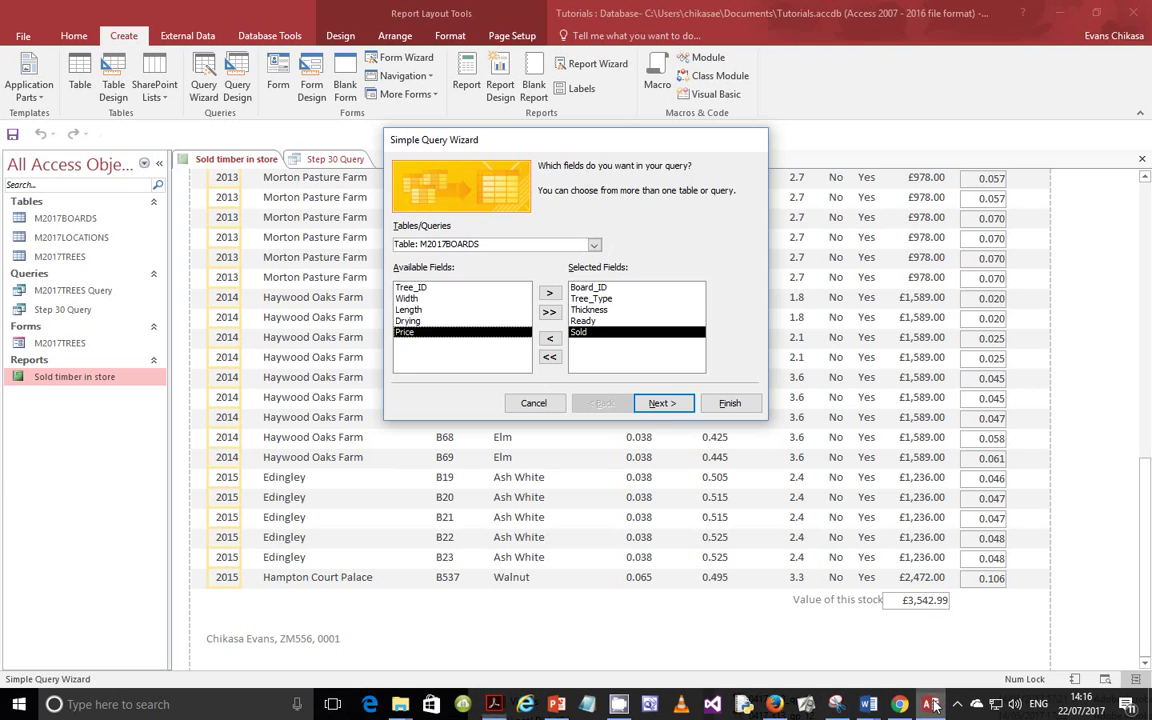
{"action": "key", "text": "alt+Tab"}
{"action": "left_click", "coordinate": [664, 405]}
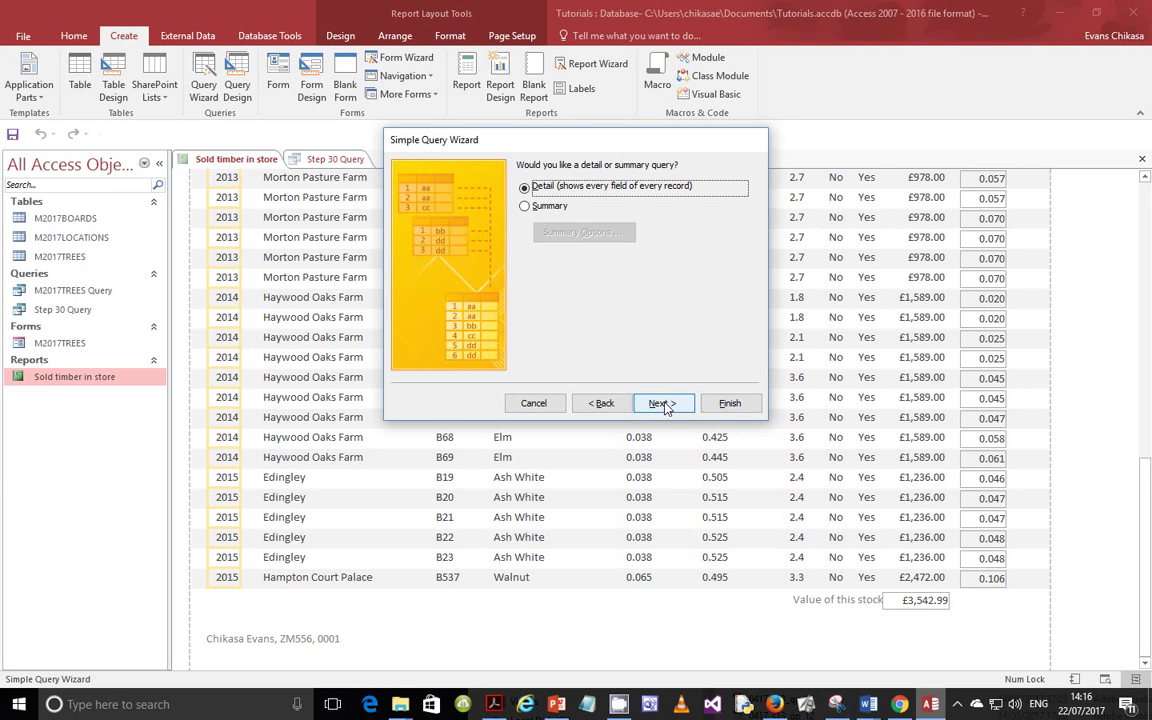
{"action": "left_click", "coordinate": [664, 404]}
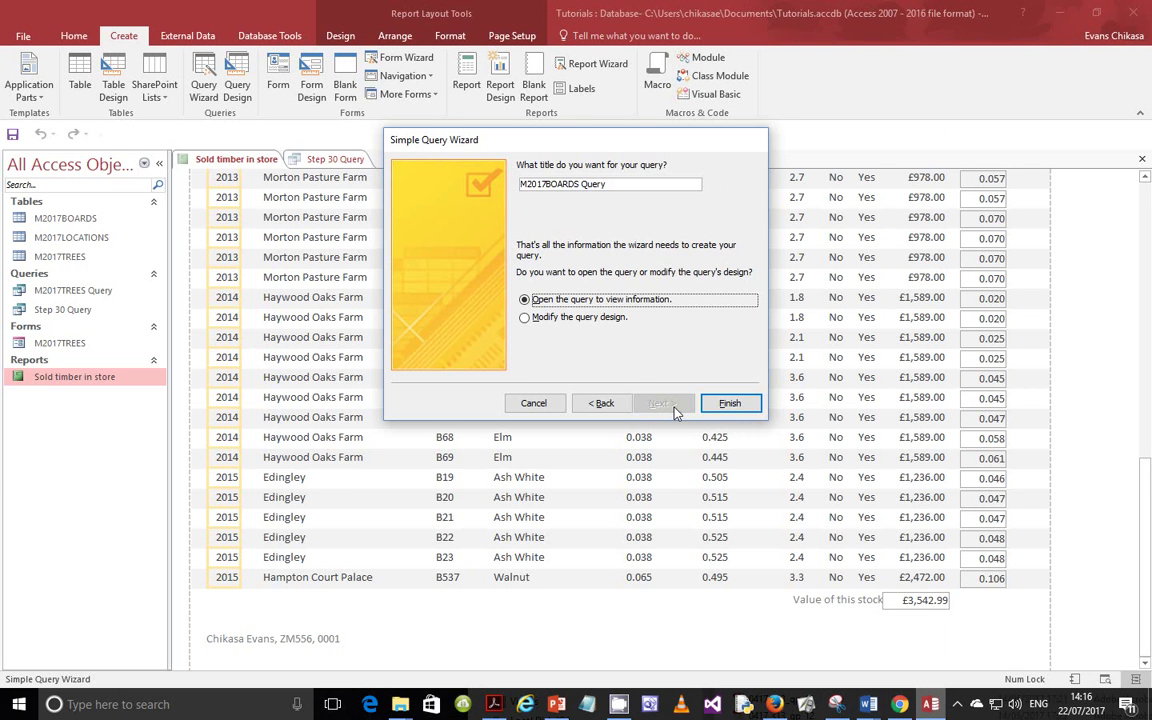
{"action": "left_click", "coordinate": [618, 318]}
{"action": "left_click", "coordinate": [730, 402]}
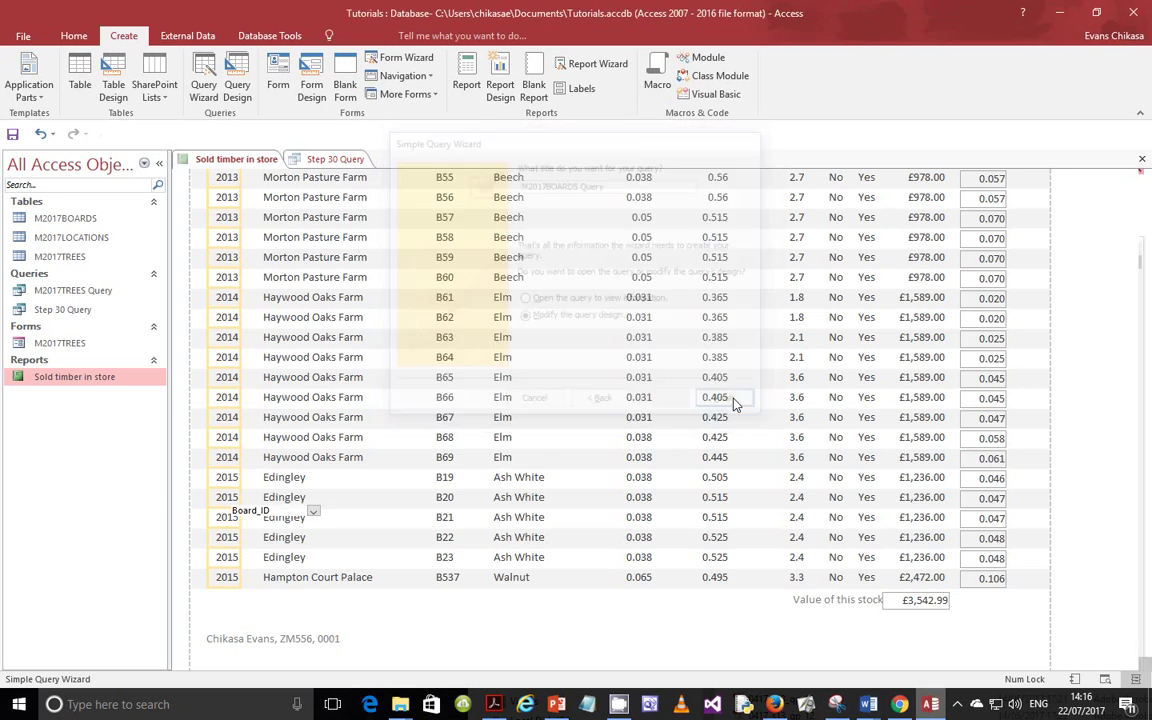
{"action": "left_click", "coordinate": [494, 704]}
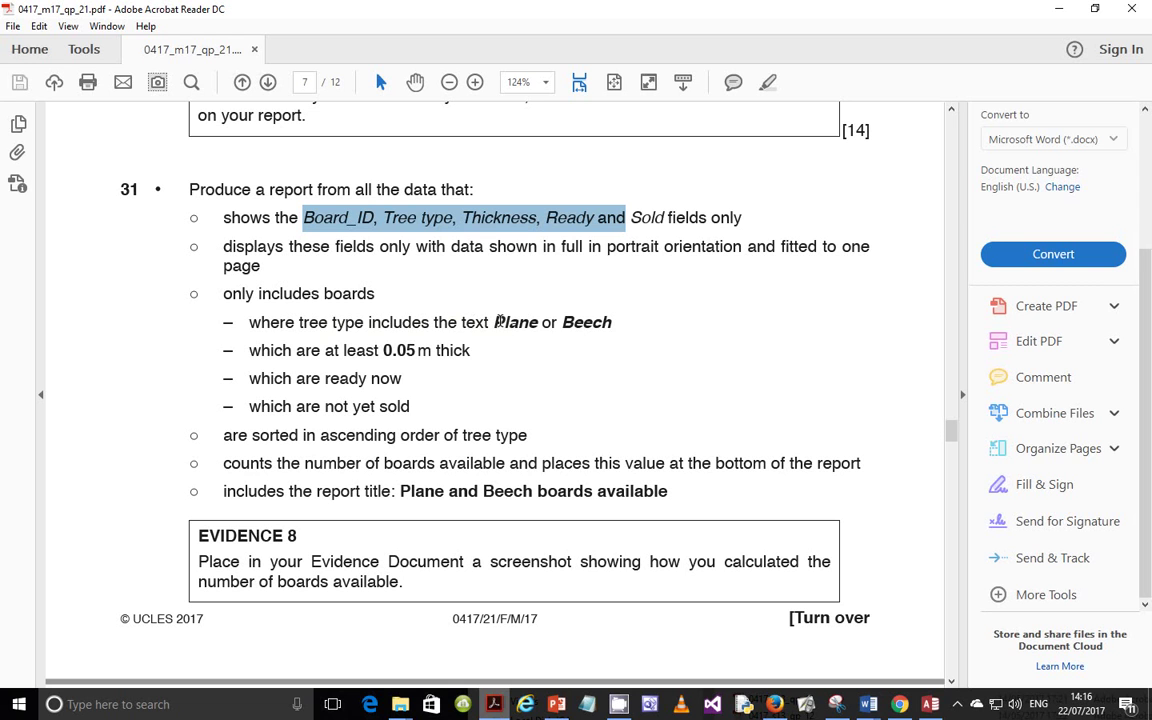
Step: Highlight the Plane or Beech wording, then screen-clip the tree-type and 0.05 thickness lines
{"action": "left_click_drag", "start_coordinate": [371, 322], "coordinate": [469, 324]}
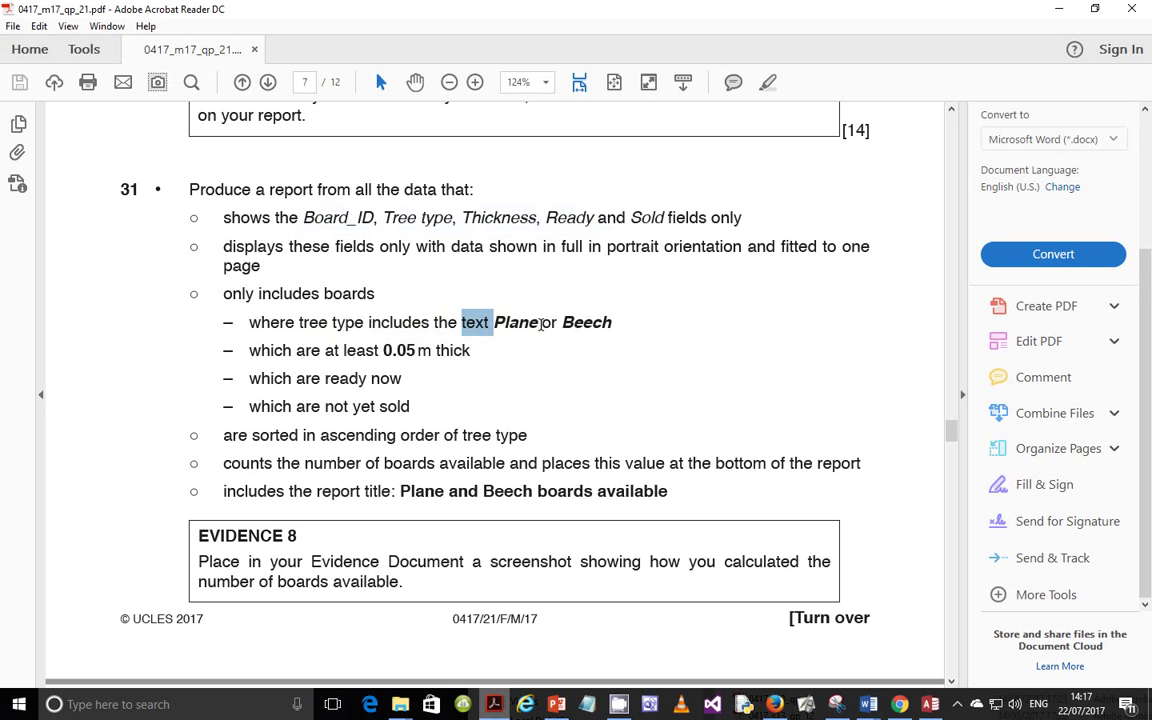
{"action": "left_click_drag", "start_coordinate": [541, 322], "coordinate": [612, 322]}
{"action": "double_click", "coordinate": [517, 322]}
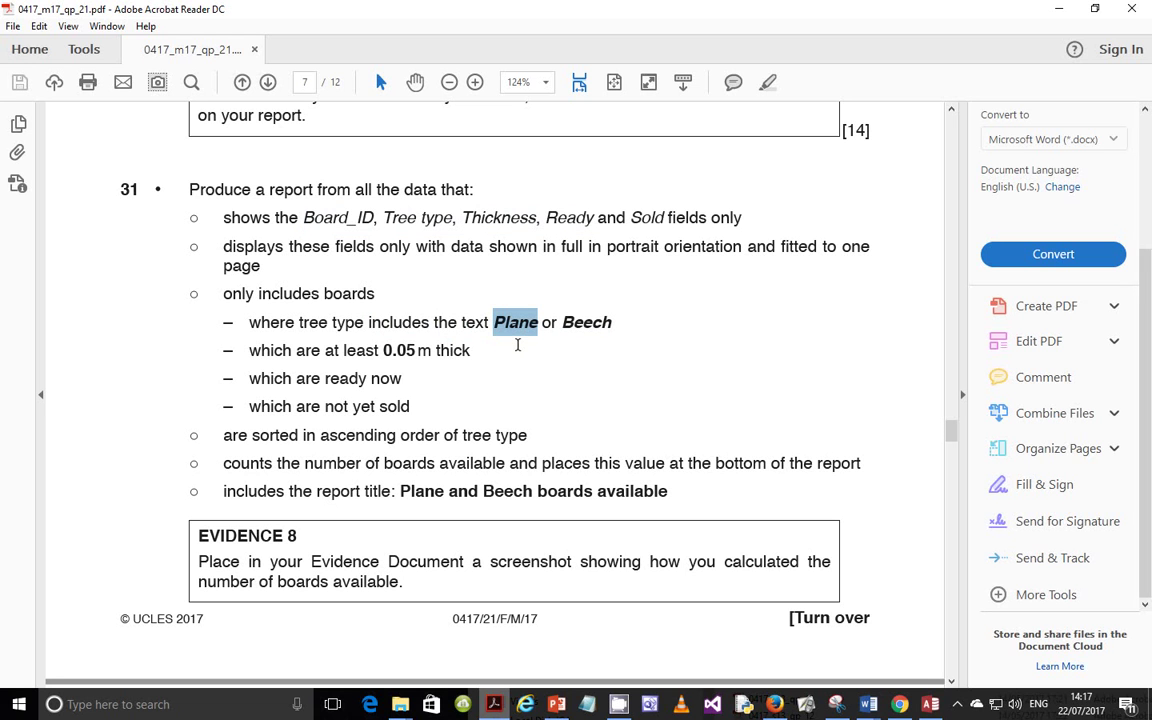
{"action": "left_click", "coordinate": [599, 422]}
{"action": "key", "text": "super+shift+s"}
{"action": "left_click_drag", "start_coordinate": [404, 272], "coordinate": [714, 389]}
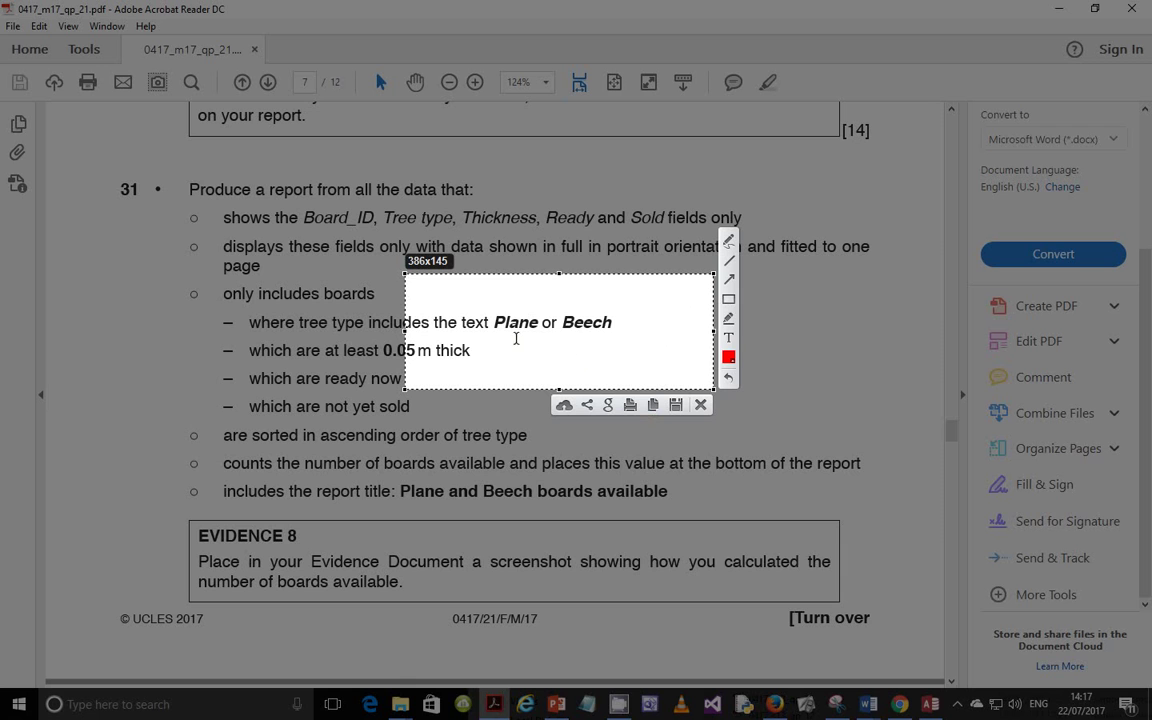
Step: Add a '-Value of this stoc' text note to the clip, discard it, and return to Access
{"action": "left_click", "coordinate": [499, 313]}
{"action": "left_click_drag", "start_coordinate": [506, 310], "coordinate": [496, 305]}
{"action": "type", "text": "-Value of this stoc"}
{"action": "left_click", "coordinate": [700, 404]}
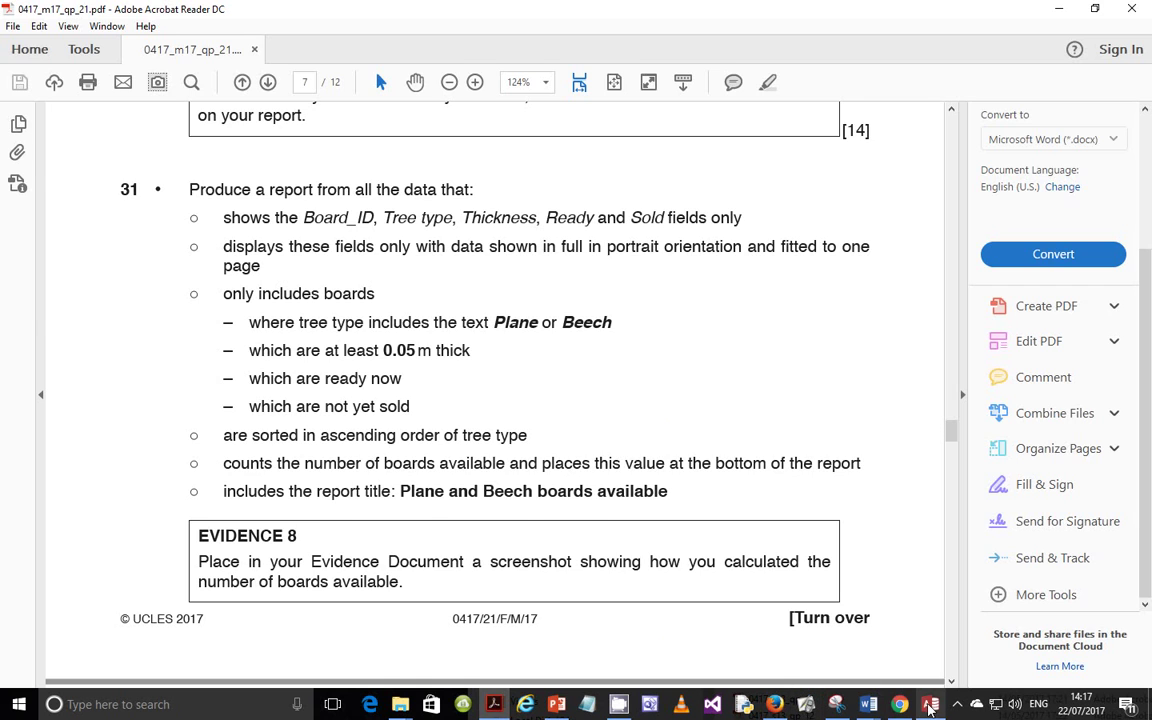
{"action": "key", "text": "alt+Tab"}
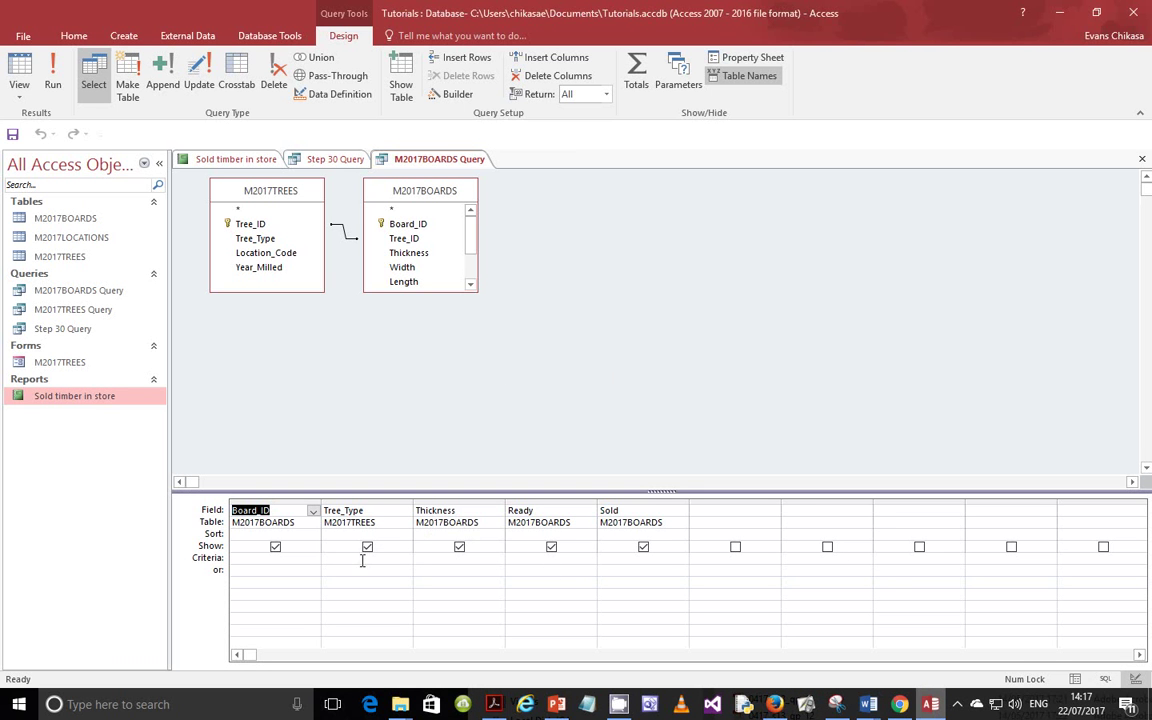
Step: Enter the Tree_Type criteria Like "*Plane*" Or Like "*Beech*"
{"action": "left_click", "coordinate": [557, 704]}
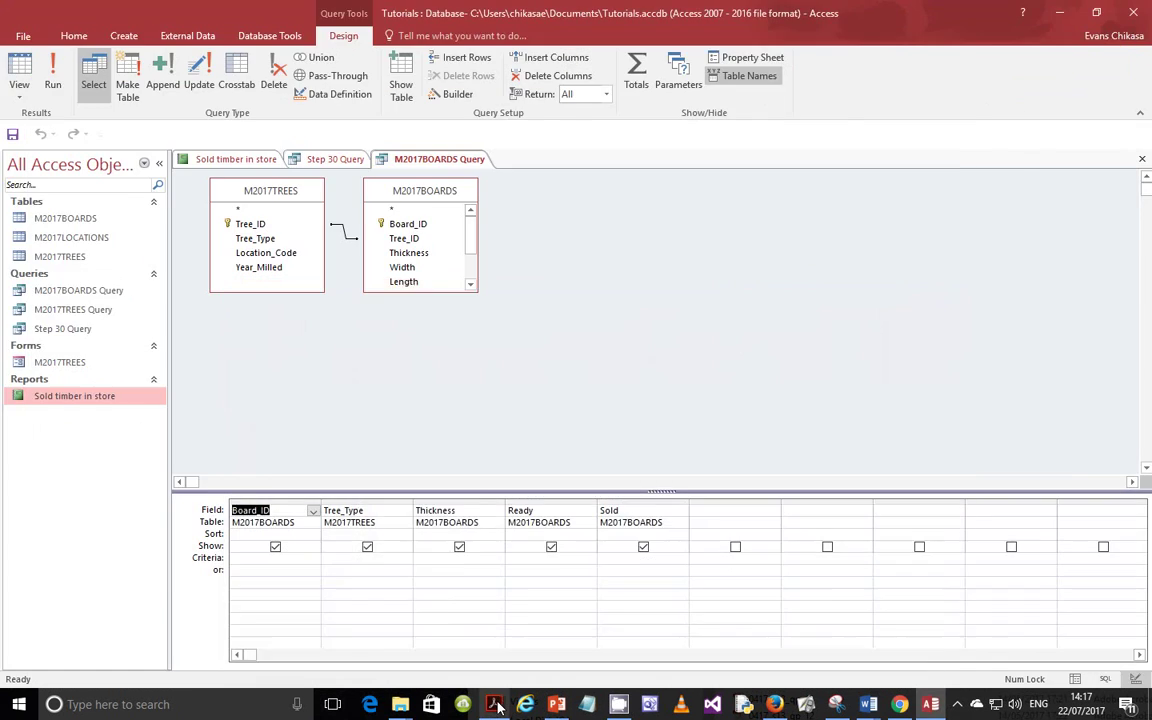
{"action": "left_click", "coordinate": [494, 704]}
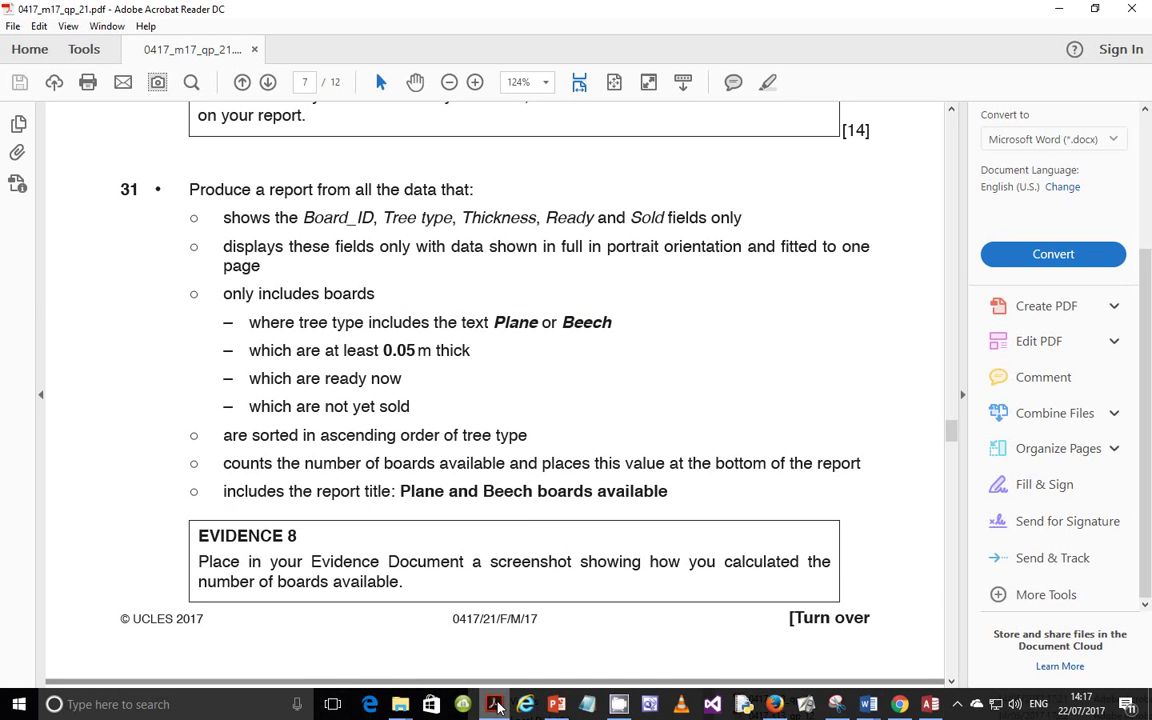
{"action": "left_click", "coordinate": [497, 704]}
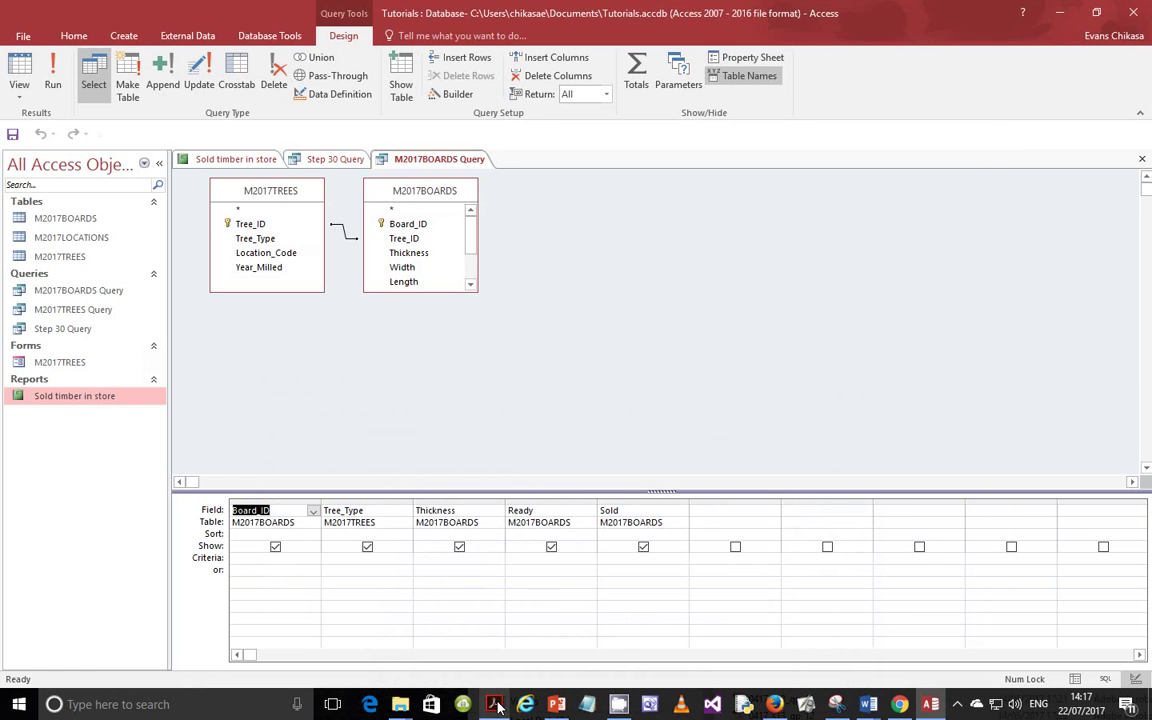
{"action": "left_click", "coordinate": [350, 558]}
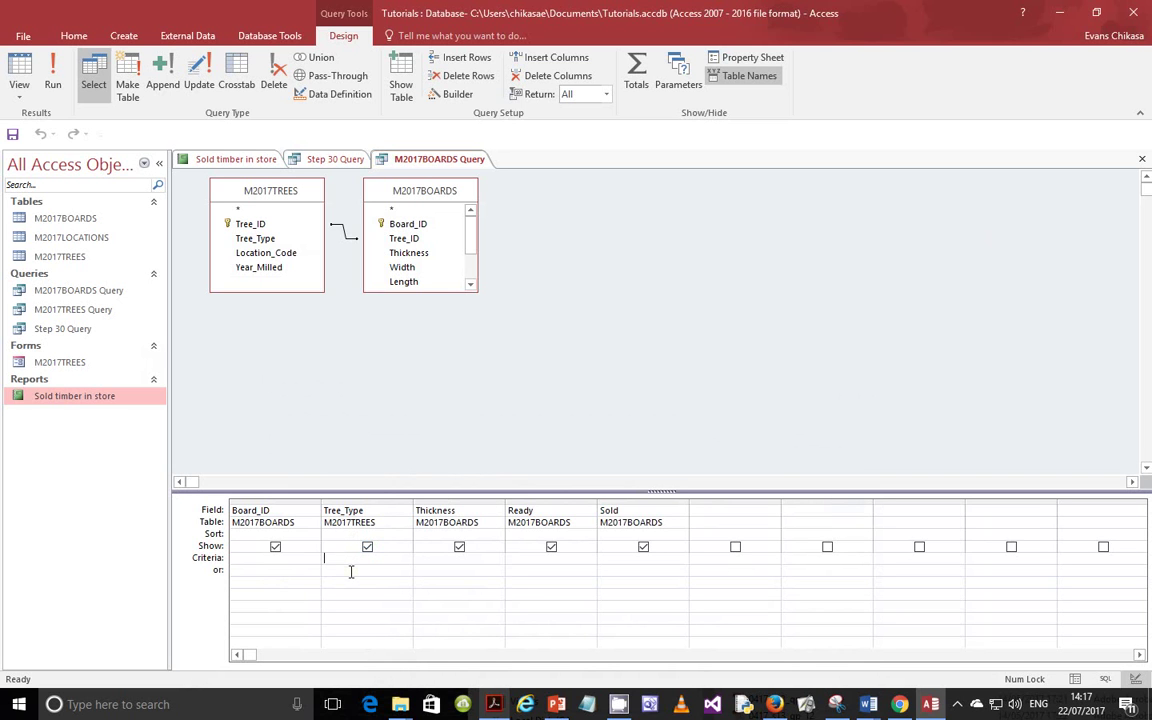
{"action": "type", "text": "\"*Plane*"}
{"action": "key", "text": "Home"}
{"action": "type", "text": "Like"}
{"action": "type", "text": "eech"}
{"action": "key", "text": "Return"}
{"action": "double_click", "coordinate": [386, 559]}
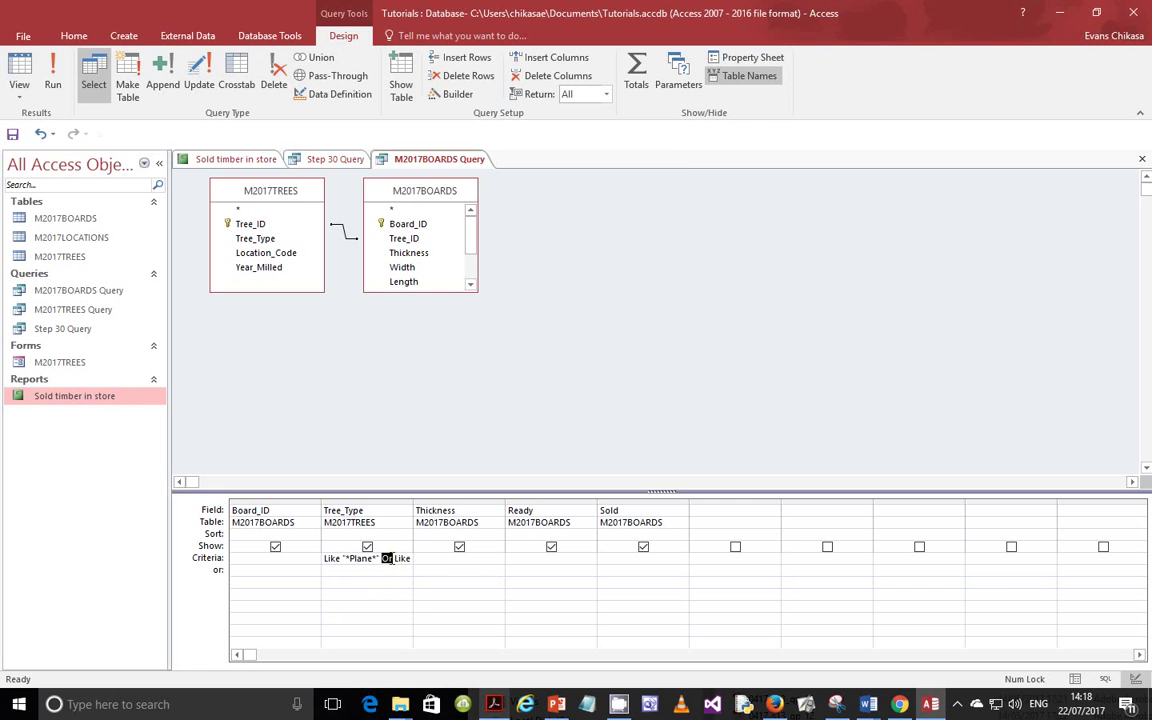
Step: Run the query and scroll through the 134 Beech, London Plane and Beech Copper records
{"action": "left_click", "coordinate": [53, 75]}
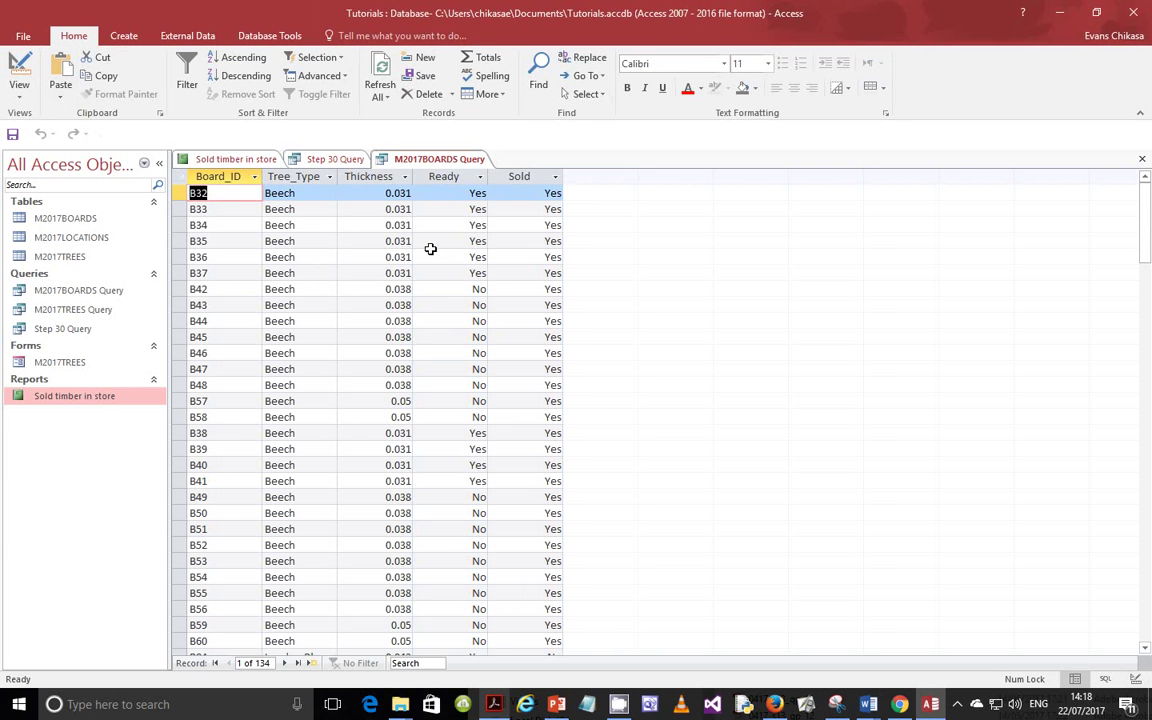
{"action": "scroll", "coordinate": [290, 433], "scroll_direction": "down", "scroll_amount": 9}
{"action": "scroll", "coordinate": [290, 433], "scroll_direction": "down", "scroll_amount": 6}
{"action": "scroll", "coordinate": [300, 370], "scroll_direction": "up", "scroll_amount": 8}
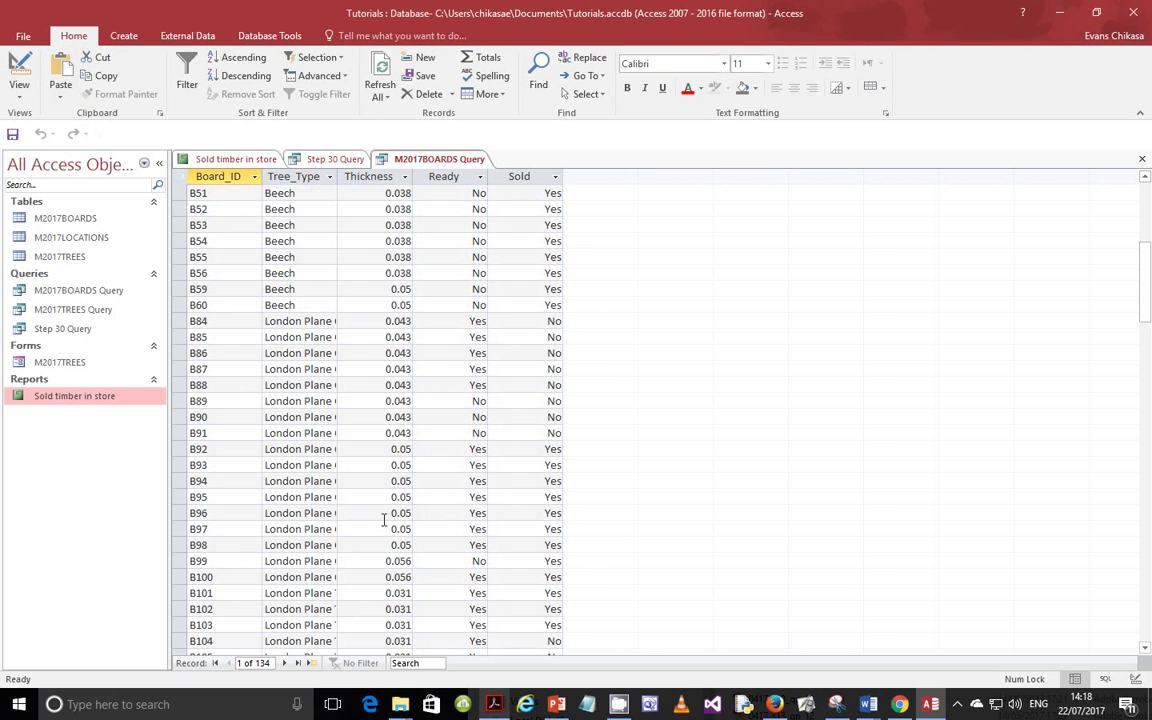
{"action": "scroll", "coordinate": [395, 510], "scroll_direction": "down", "scroll_amount": 7}
{"action": "scroll", "coordinate": [400, 522], "scroll_direction": "down", "scroll_amount": 20}
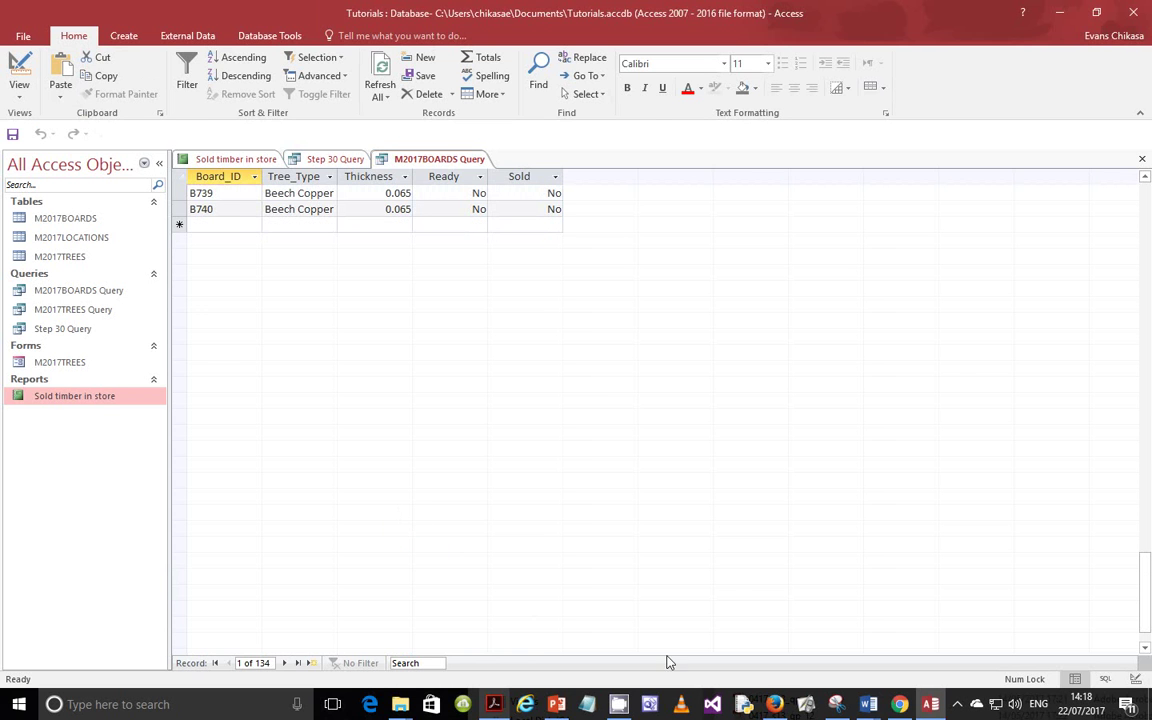
{"action": "left_click", "coordinate": [930, 705]}
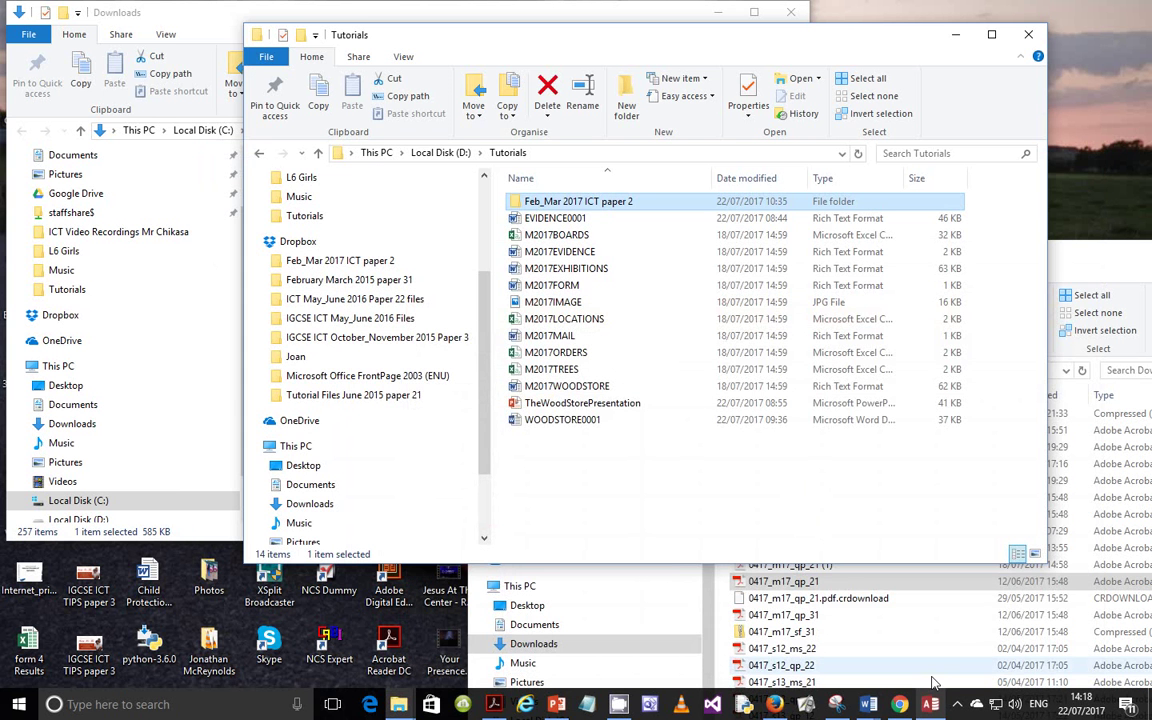
{"action": "left_click", "coordinate": [931, 705]}
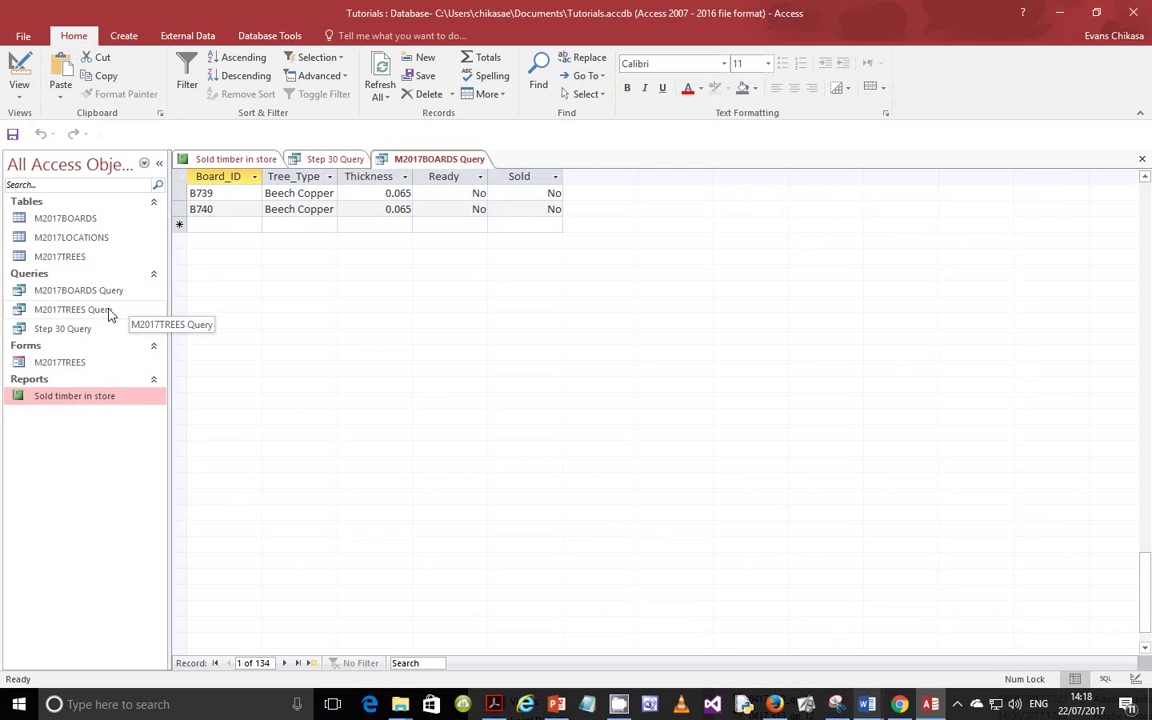
Step: Switch the query back to Design view and select the Tree_Type criterion
{"action": "scroll", "coordinate": [300, 350], "scroll_direction": "up", "scroll_amount": 8}
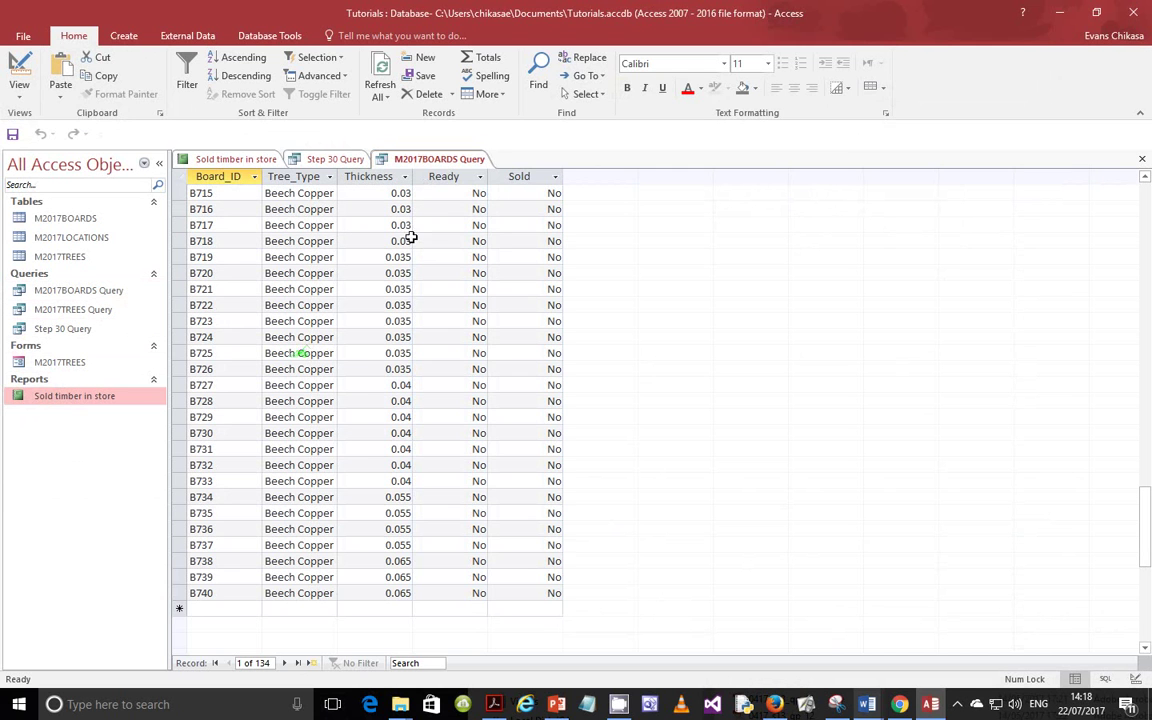
{"action": "right_click", "coordinate": [400, 160]}
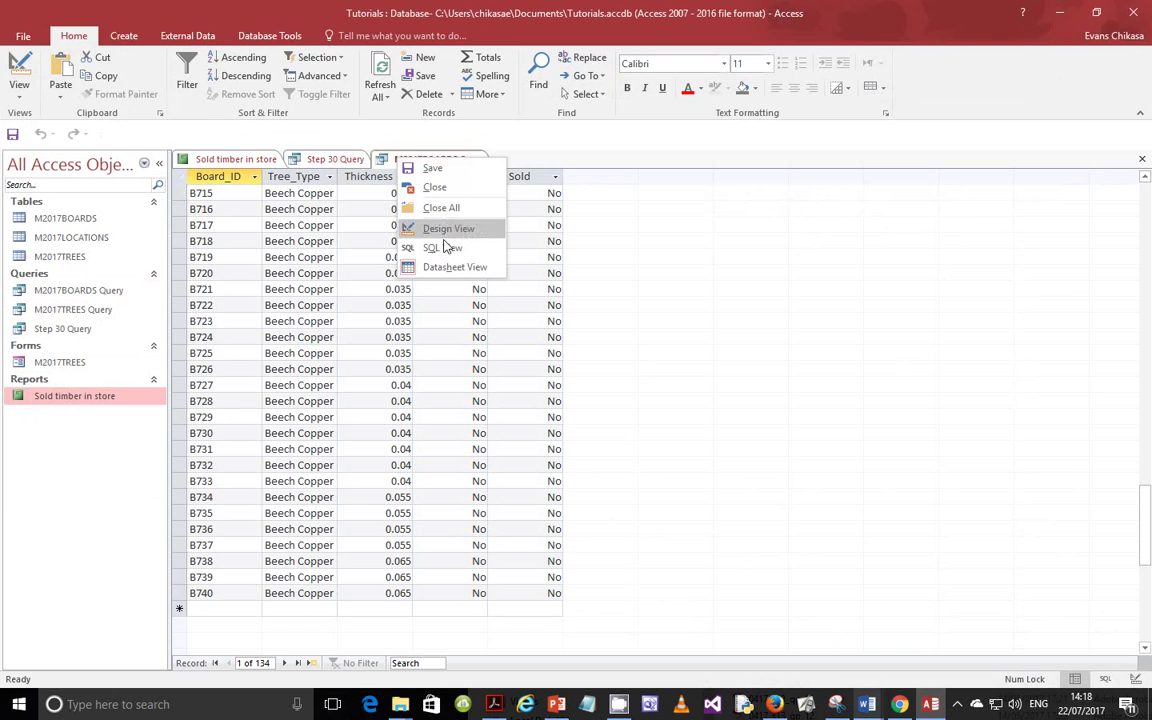
{"action": "left_click", "coordinate": [440, 230]}
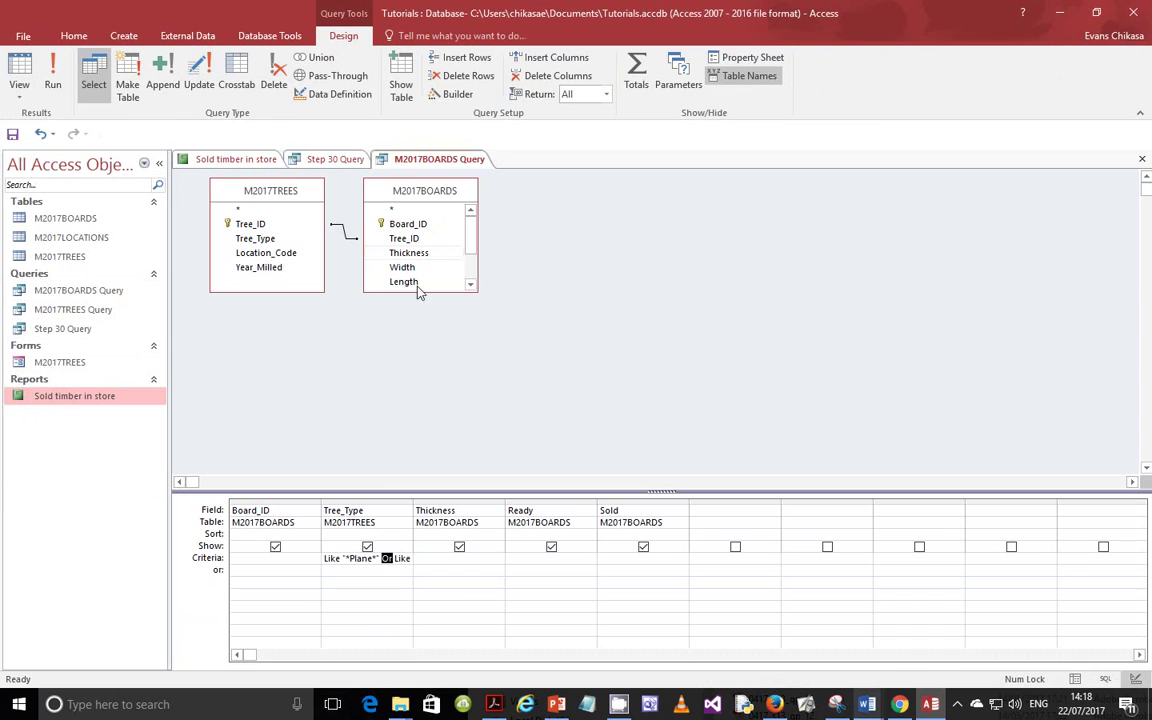
{"action": "left_click", "coordinate": [378, 550]}
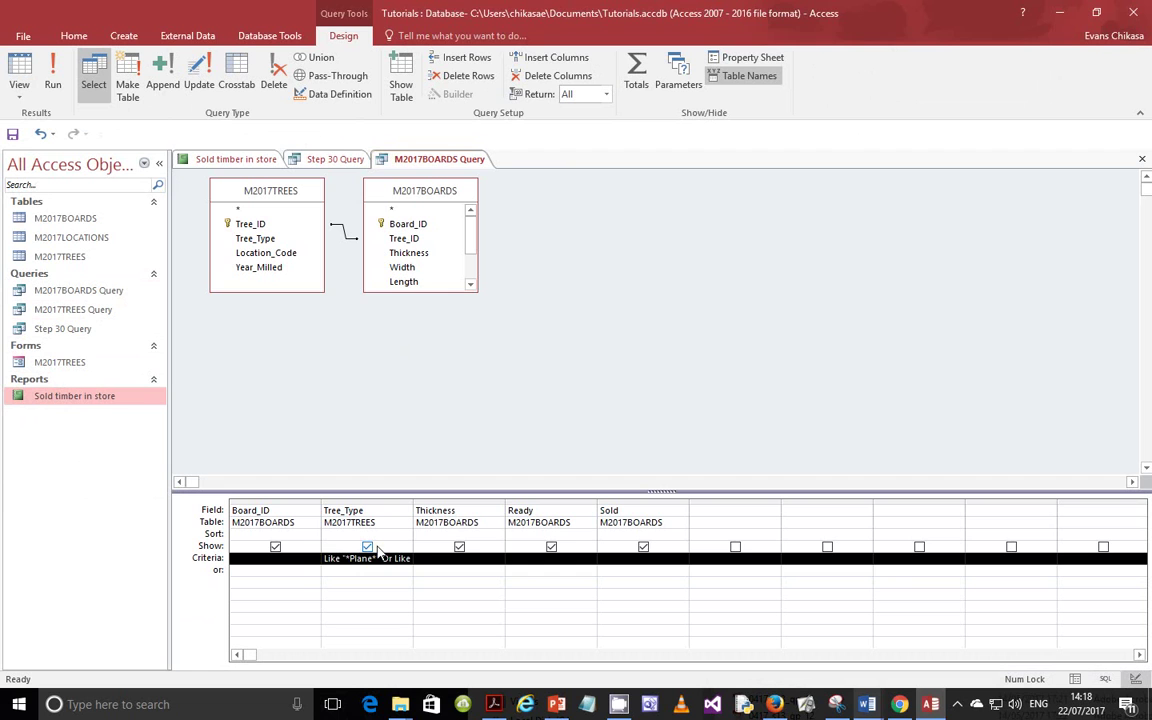
{"action": "left_click", "coordinate": [378, 558]}
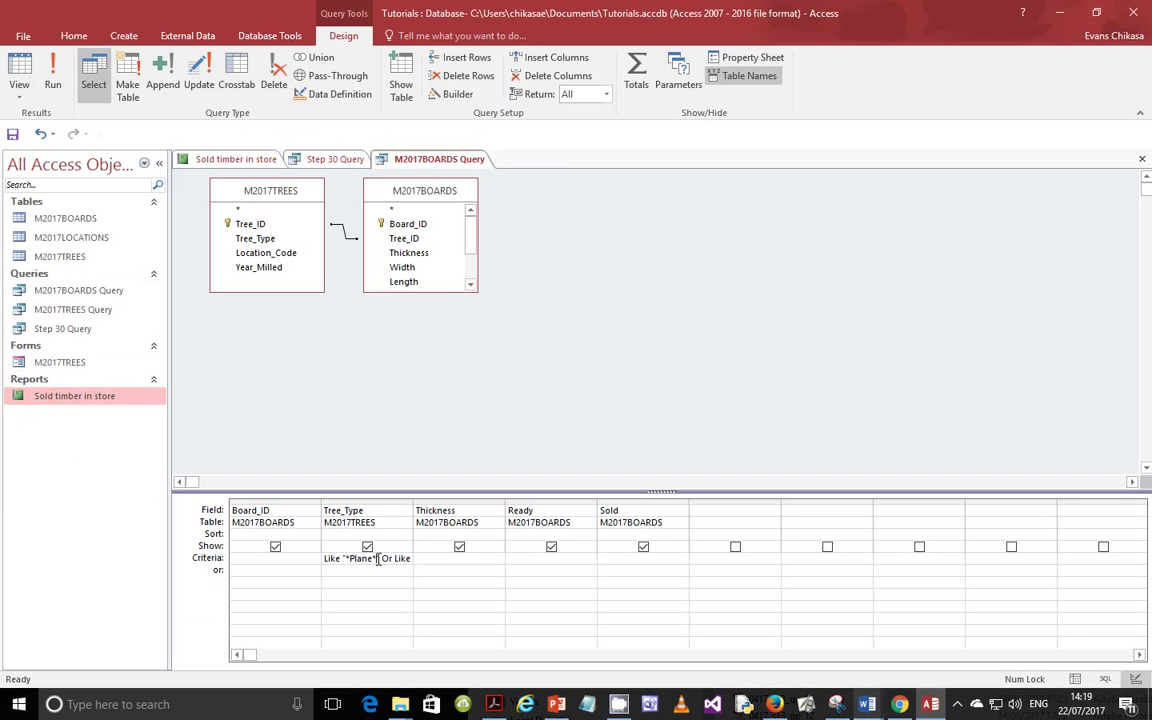
Step: Retype the Tree_Type criterion as Like "*Plane*" or "*Beech*"
{"action": "key", "text": "Delete"}
{"action": "key", "text": "Delete"}
{"action": "key", "text": "Delete"}
{"action": "key", "text": "Delete"}
{"action": "key", "text": "Delete"}
{"action": "key", "text": "Delete"}
{"action": "key", "text": "Delete"}
{"action": "key", "text": "Delete"}
{"action": "key", "text": "Delete"}
{"action": "key", "text": "Delete"}
{"action": "key", "text": "Delete"}
{"action": "key", "text": "Delete"}
{"action": "key", "text": "Delete"}
{"action": "key", "text": "Delete"}
{"action": "key", "text": "Delete"}
{"action": "key", "text": "Delete"}
{"action": "key", "text": "BackSpace"}
{"action": "key", "text": "BackSpace"}
{"action": "key", "text": "BackSpace"}
{"action": "key", "text": "BackSpace"}
{"action": "key", "text": "BackSpace"}
{"action": "type", "text": "Plane*o"}
{"action": "key", "text": "BackSpace"}
{"action": "type", "text": "\""}
{"action": "type", "text": "or \"*Beech*\""}
{"action": "key", "text": "Return"}
{"action": "left_click", "coordinate": [493, 704]}
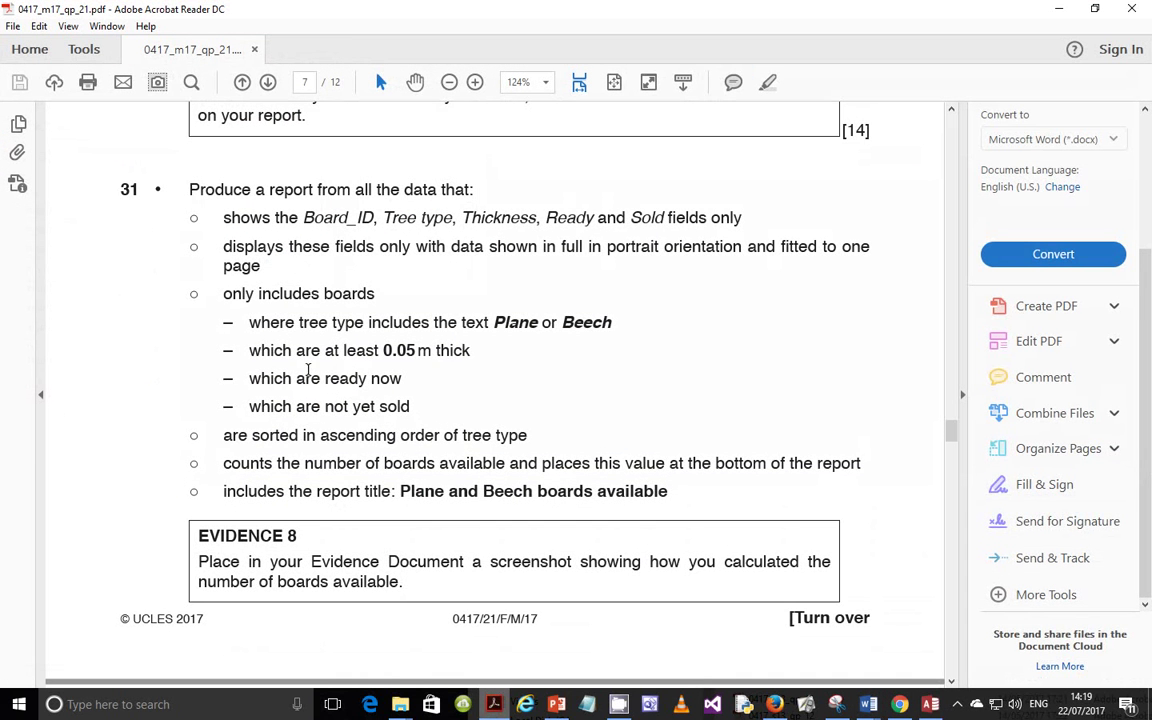
Step: Highlight the 'at least 0.05 m thick' requirement in the exam paper, then return to Access
{"action": "left_click_drag", "start_coordinate": [248, 350], "coordinate": [479, 356]}
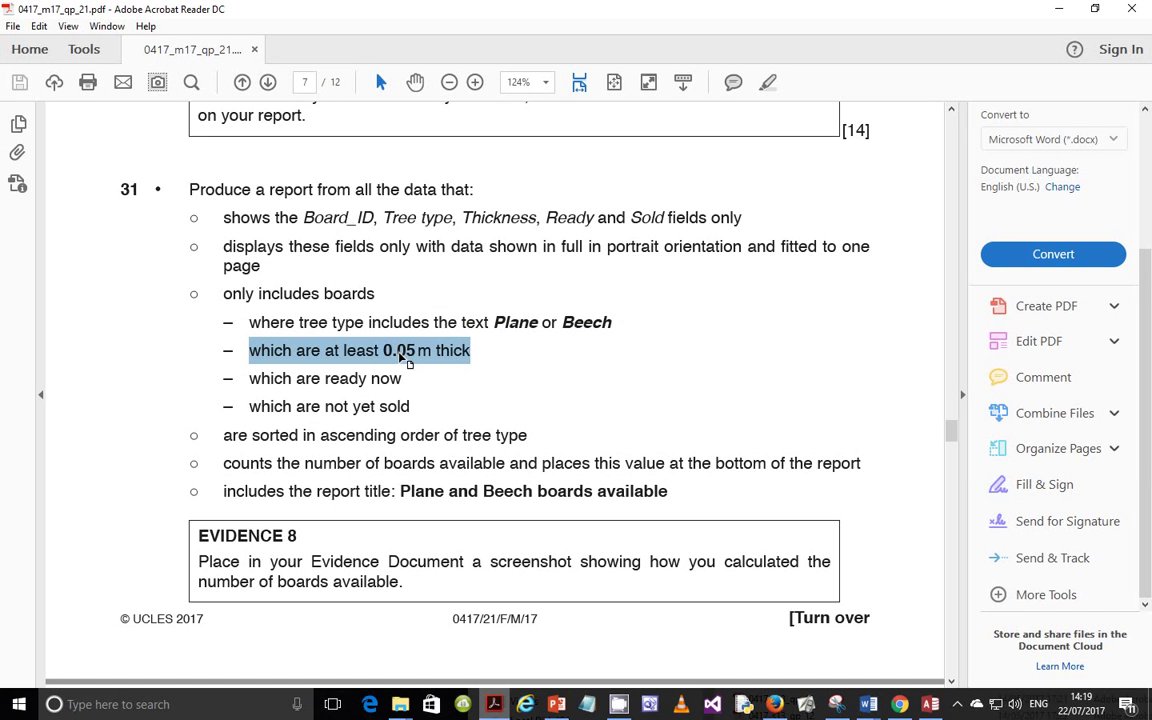
{"action": "left_click", "coordinate": [930, 704]}
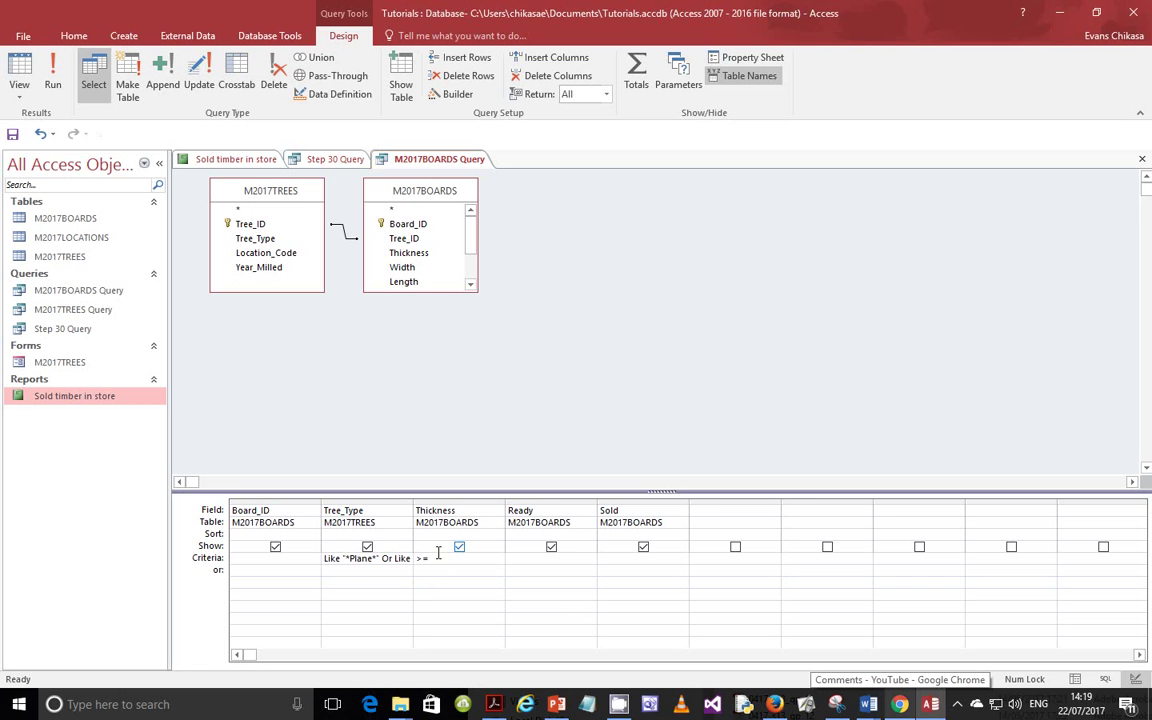
Step: Add the Thickness criterion >=0.05, run the query to list 50 boards, and return to the exam question
{"action": "type", "text": ".6"}
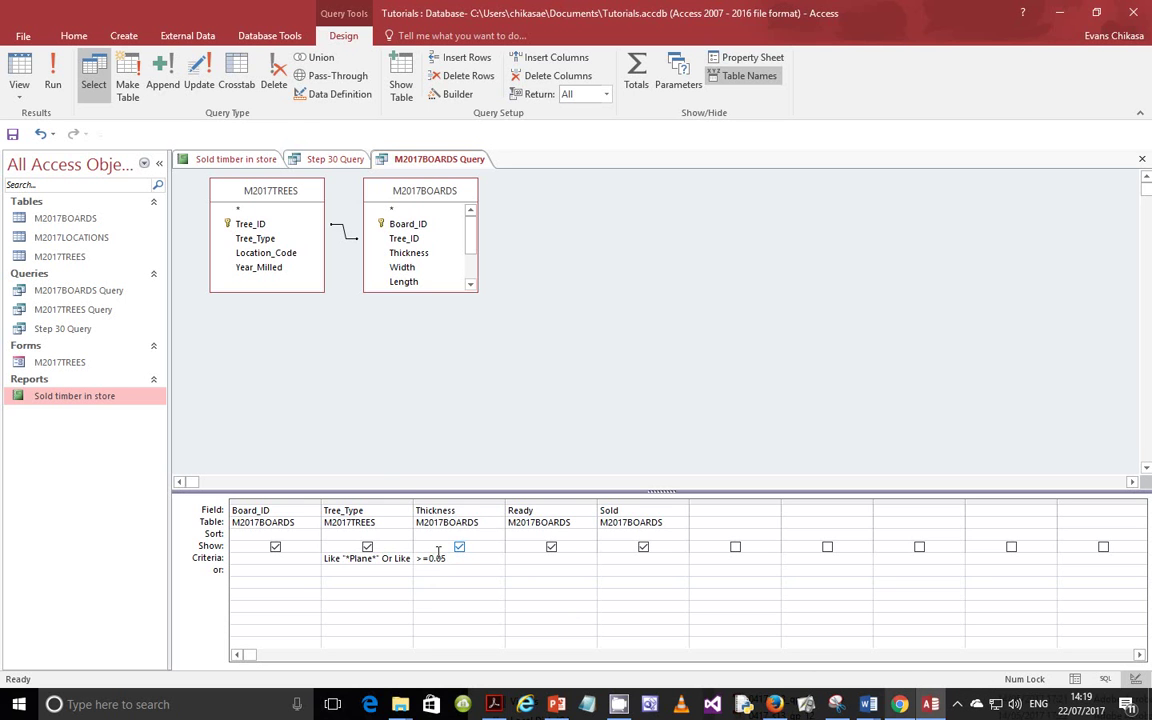
{"action": "left_click", "coordinate": [50, 78]}
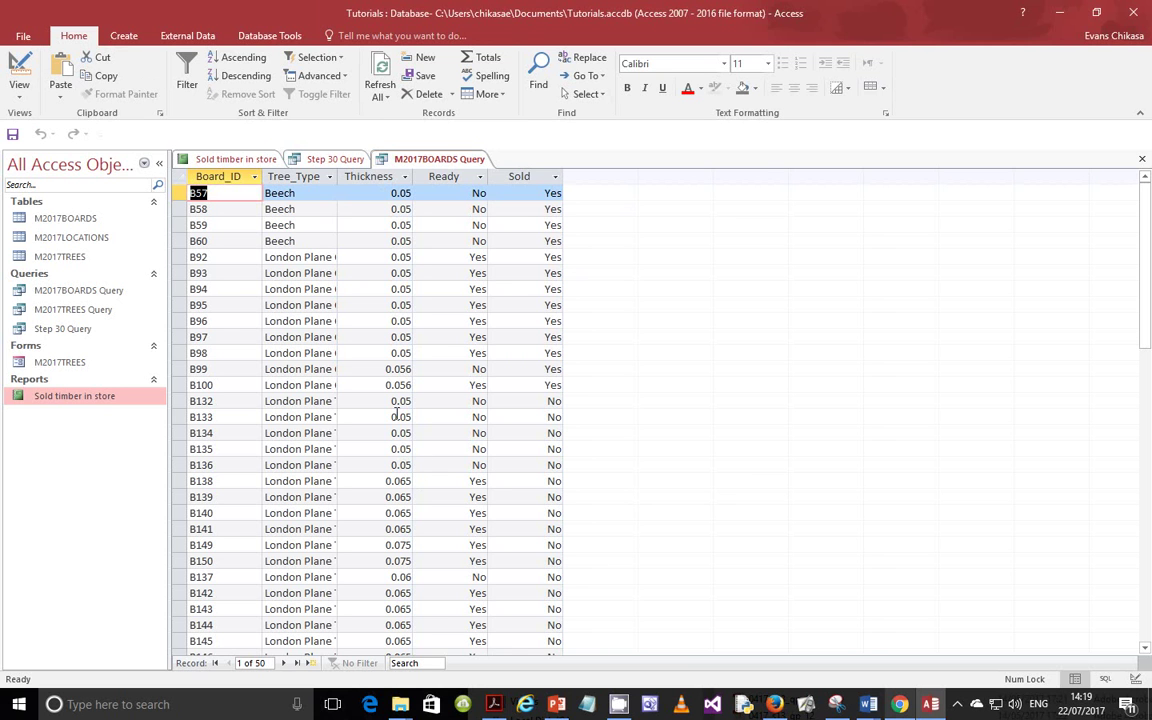
{"action": "left_click", "coordinate": [494, 704]}
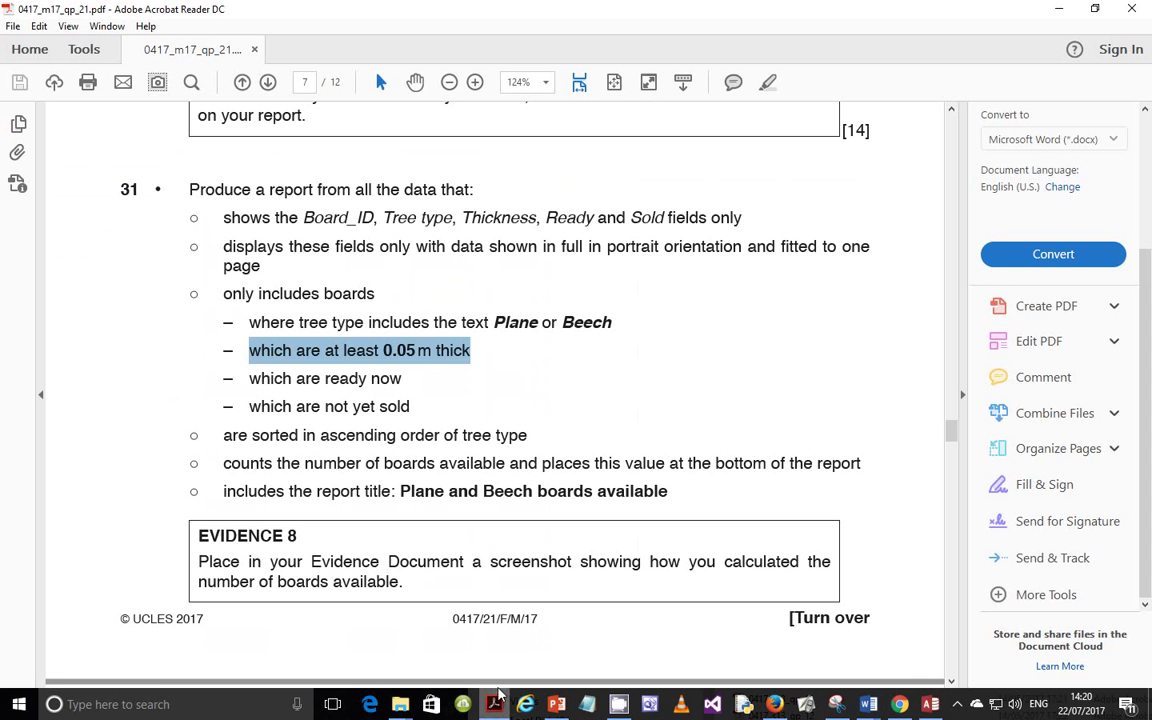
Step: Highlight 'which are ready now' and 'which are not yet sold' in the question, then go back to the Access results
{"action": "left_click_drag", "start_coordinate": [250, 379], "coordinate": [406, 378]}
{"action": "left_click_drag", "start_coordinate": [246, 407], "coordinate": [409, 406]}
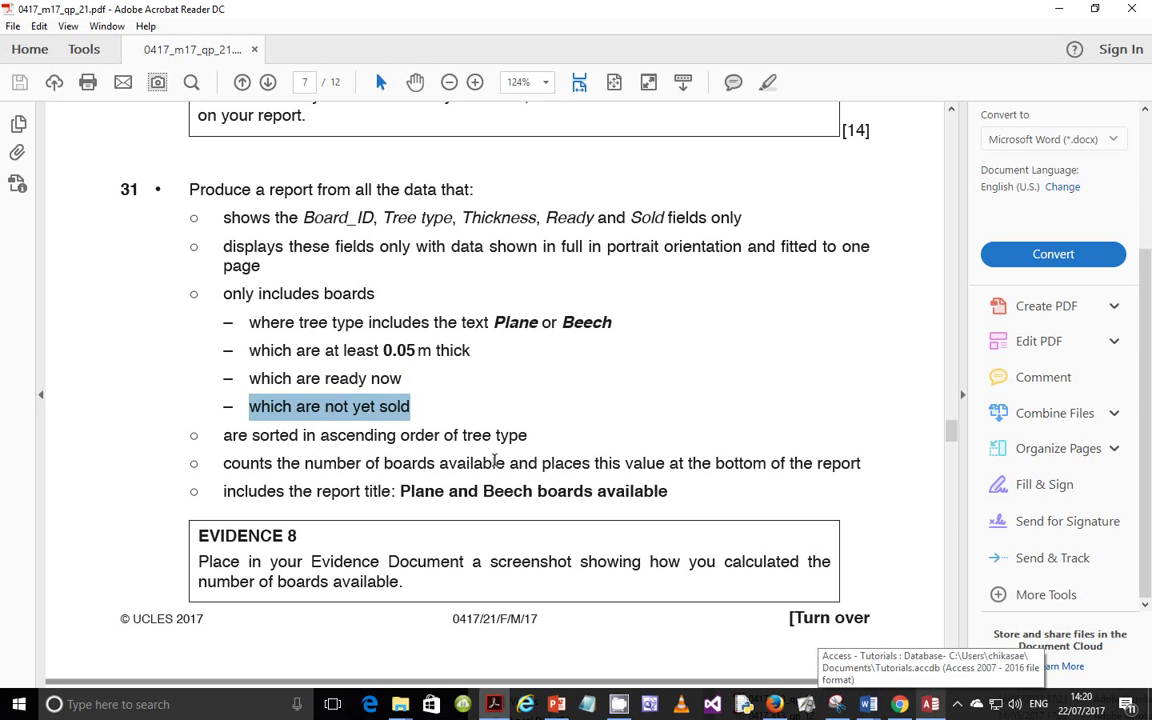
{"action": "left_click", "coordinate": [810, 668]}
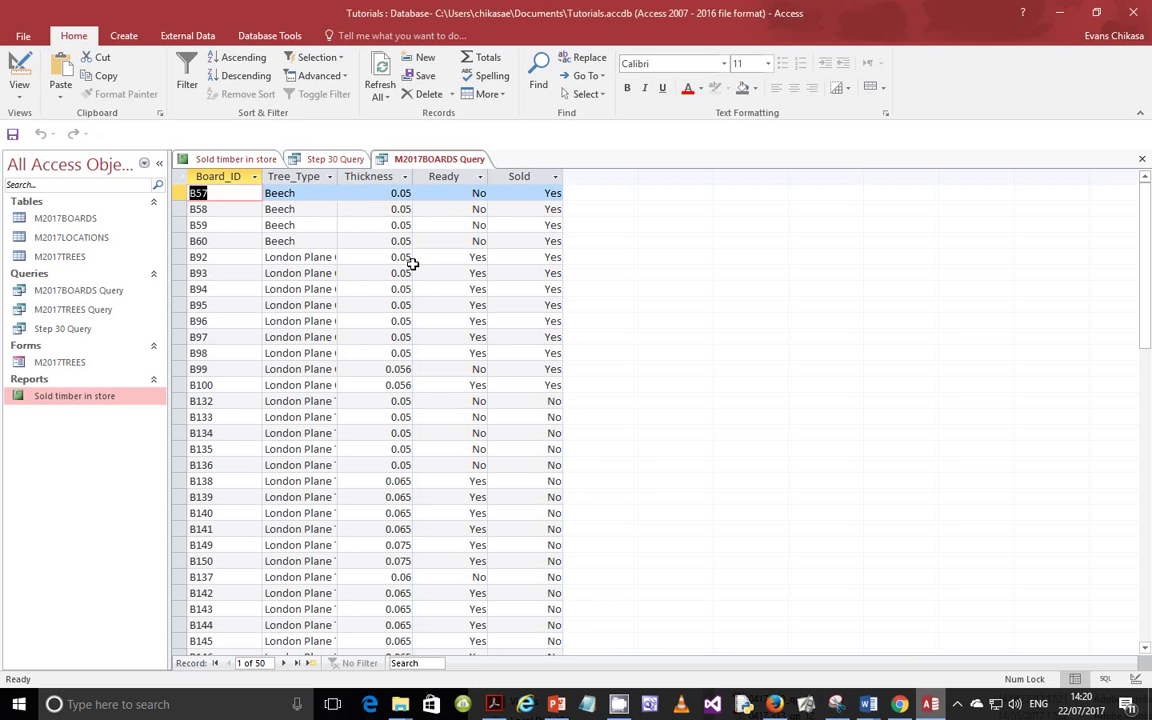
Step: In Design View, set Ready to Yes and Sold to No, then run the query to get 24 boards
{"action": "right_click", "coordinate": [455, 162]}
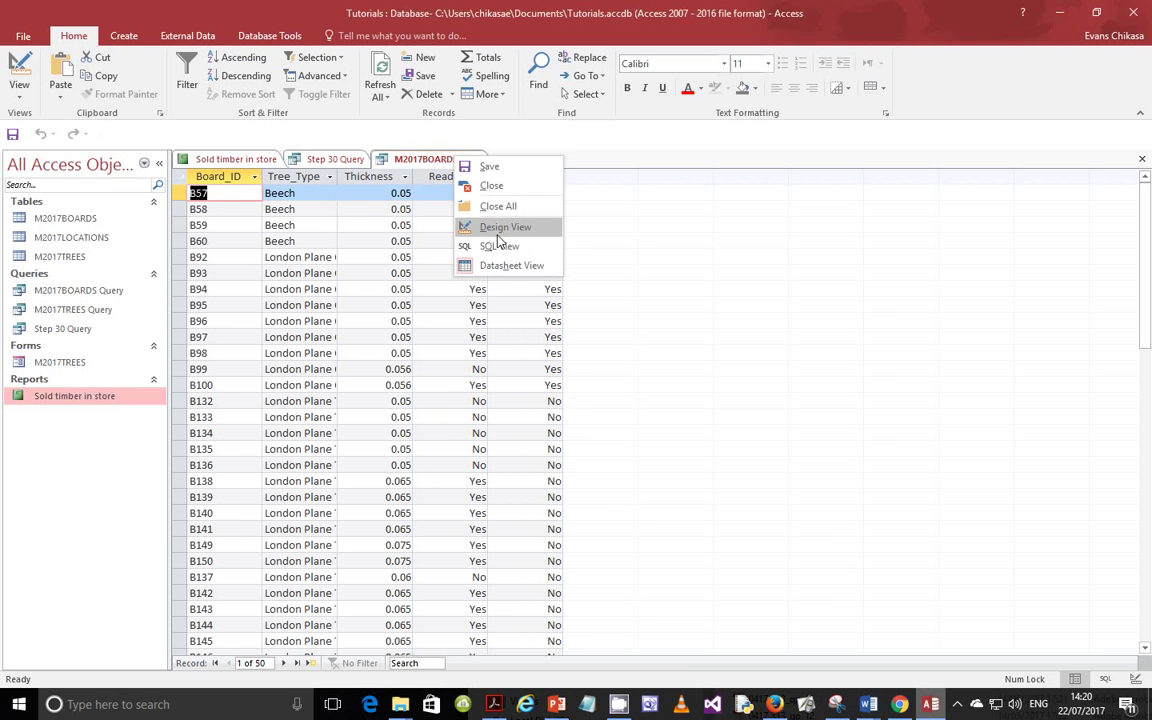
{"action": "left_click", "coordinate": [490, 228]}
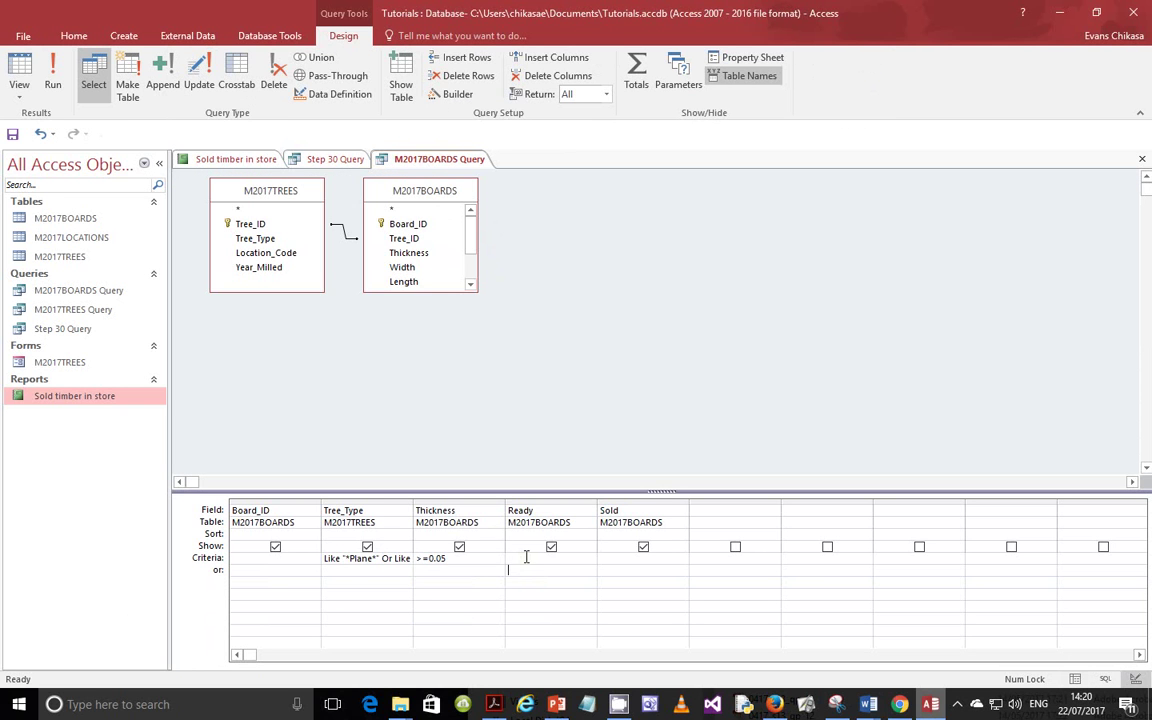
{"action": "type", "text": "es"}
{"action": "key", "text": "Tab"}
{"action": "type", "text": "No"}
{"action": "key", "text": "BackSpace"}
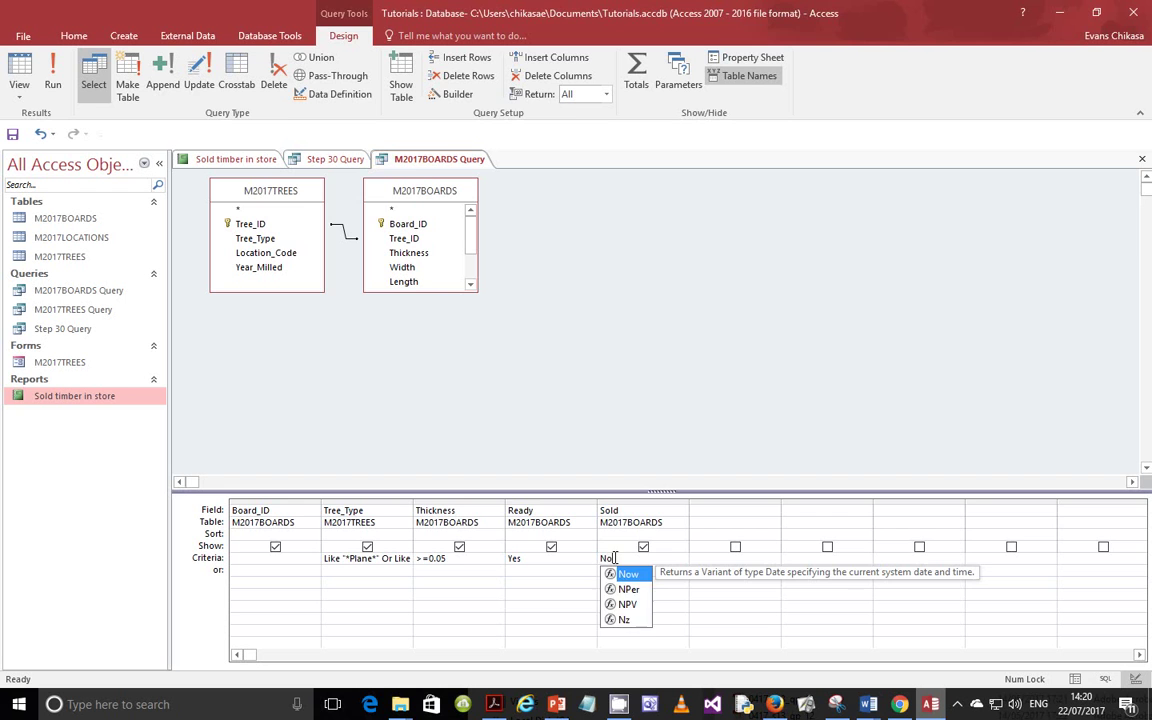
{"action": "left_click", "coordinate": [22, 82]}
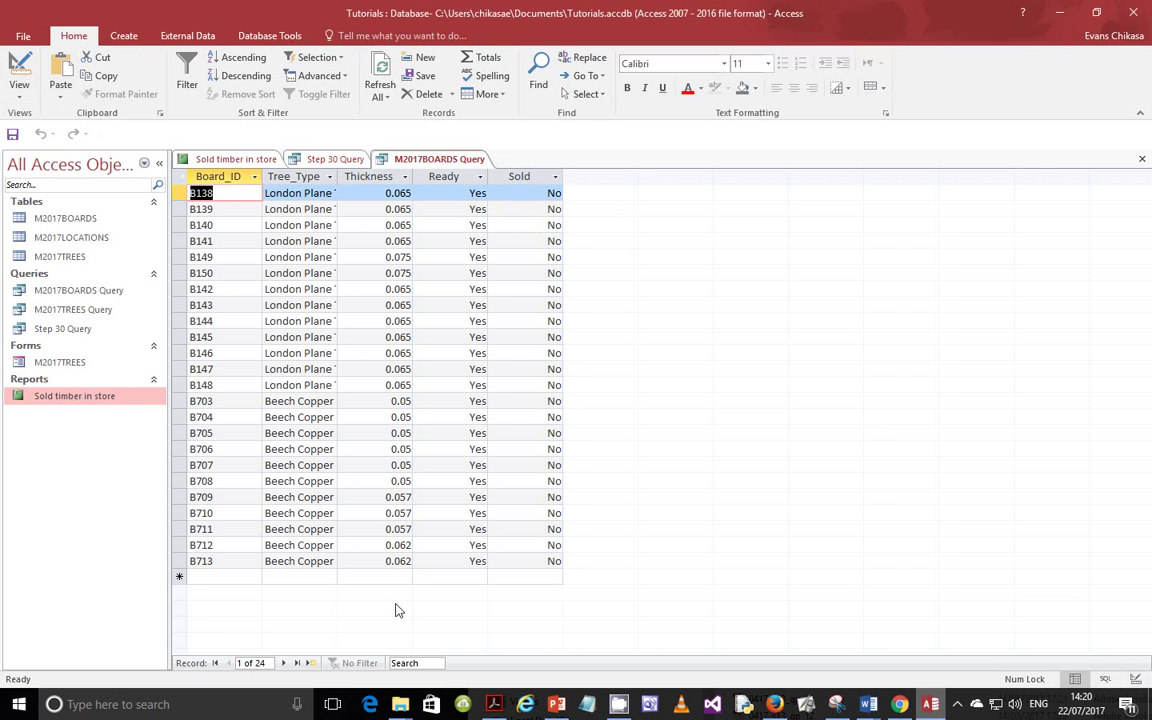
Step: Check the Tree_Type values of the 24 boards (London Plane and Beech Copper), then bring back the exam question
{"action": "left_click", "coordinate": [494, 704]}
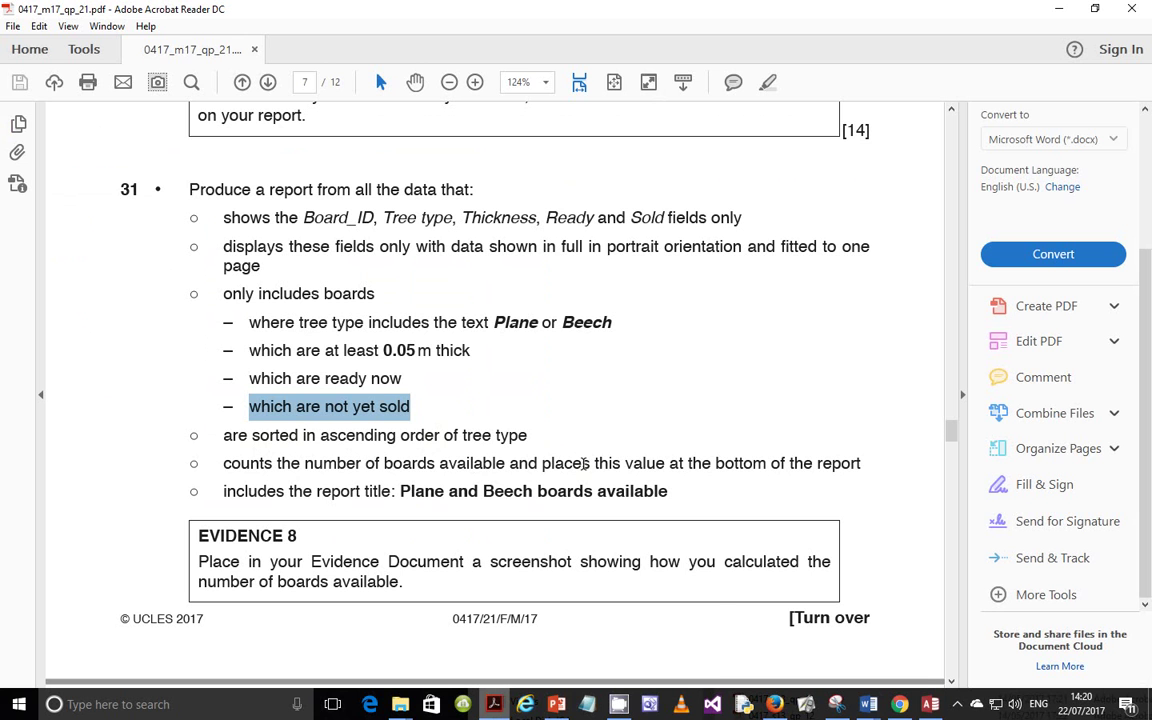
{"action": "left_click", "coordinate": [931, 706]}
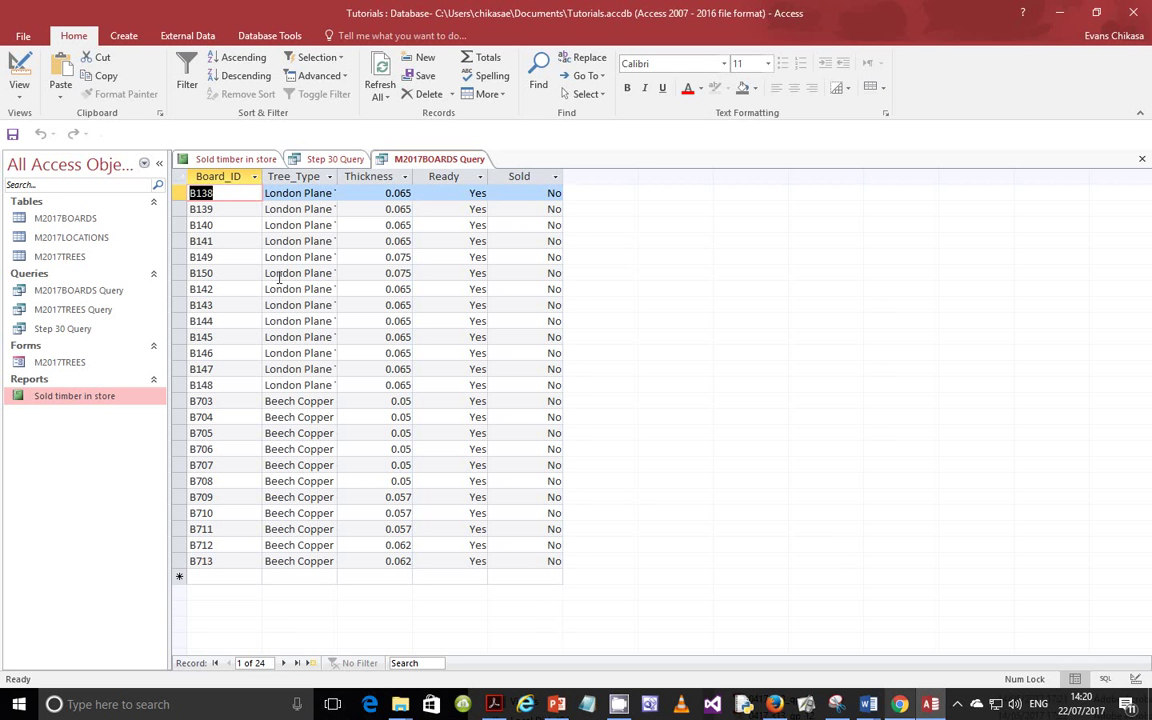
{"action": "left_click", "coordinate": [329, 177]}
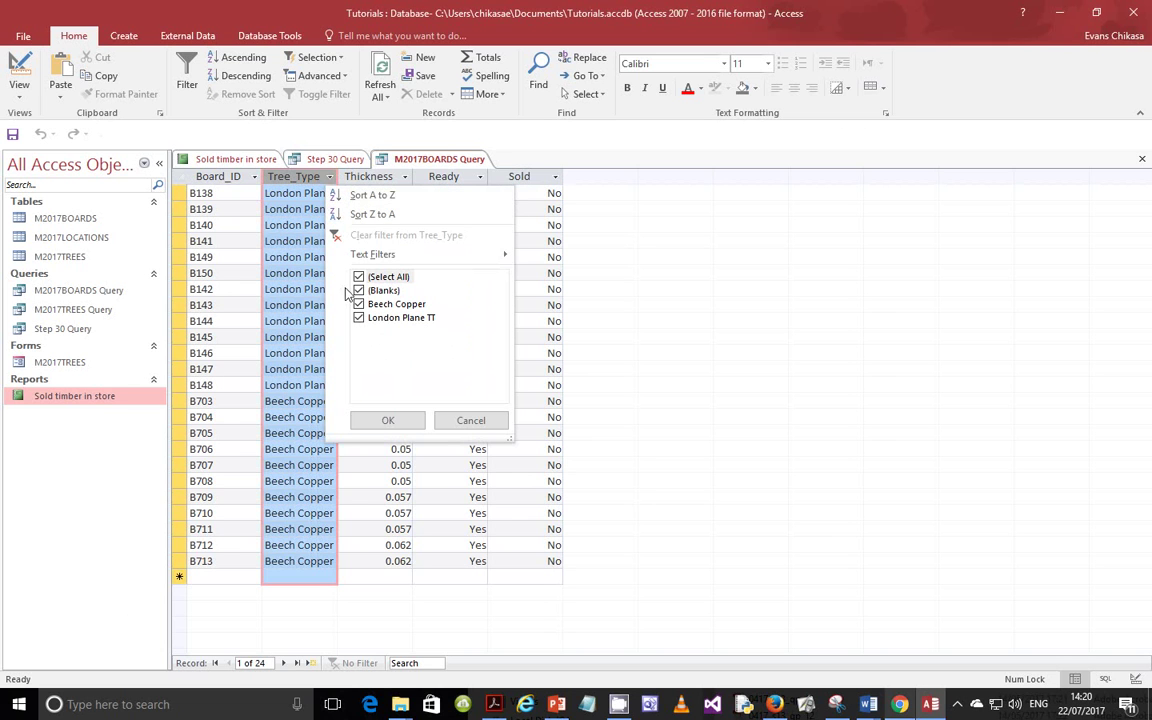
{"action": "right_click", "coordinate": [75, 398]}
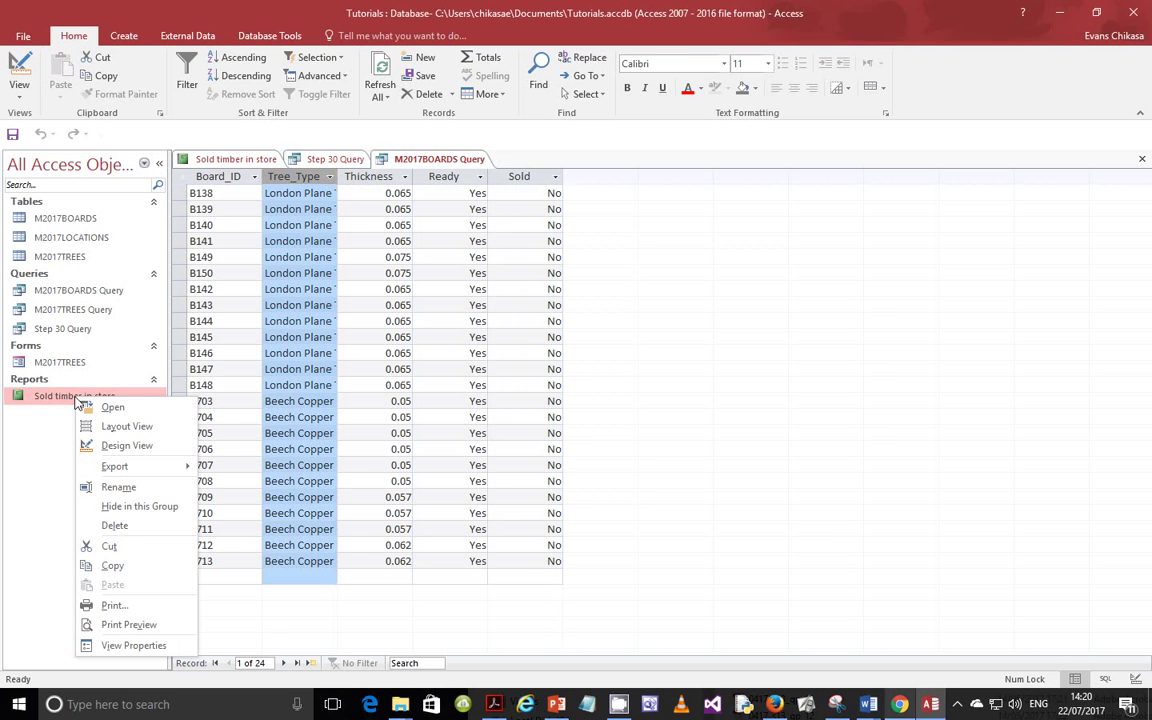
{"action": "left_click", "coordinate": [494, 705]}
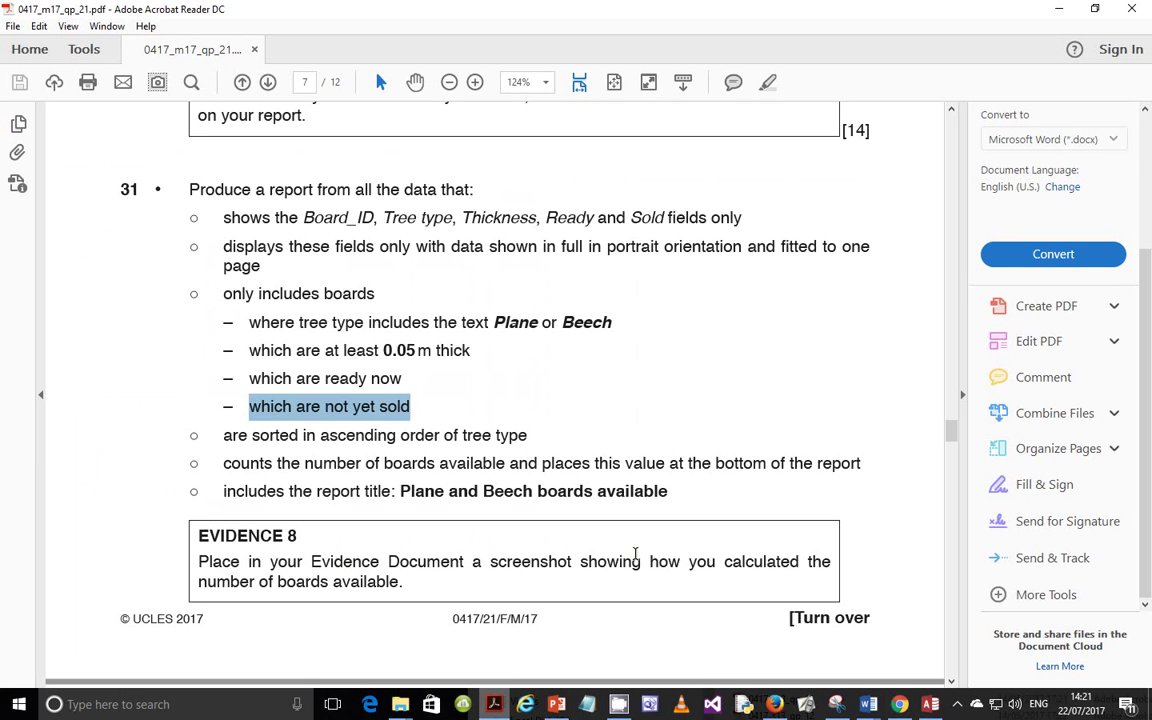
{"action": "left_click", "coordinate": [620, 436]}
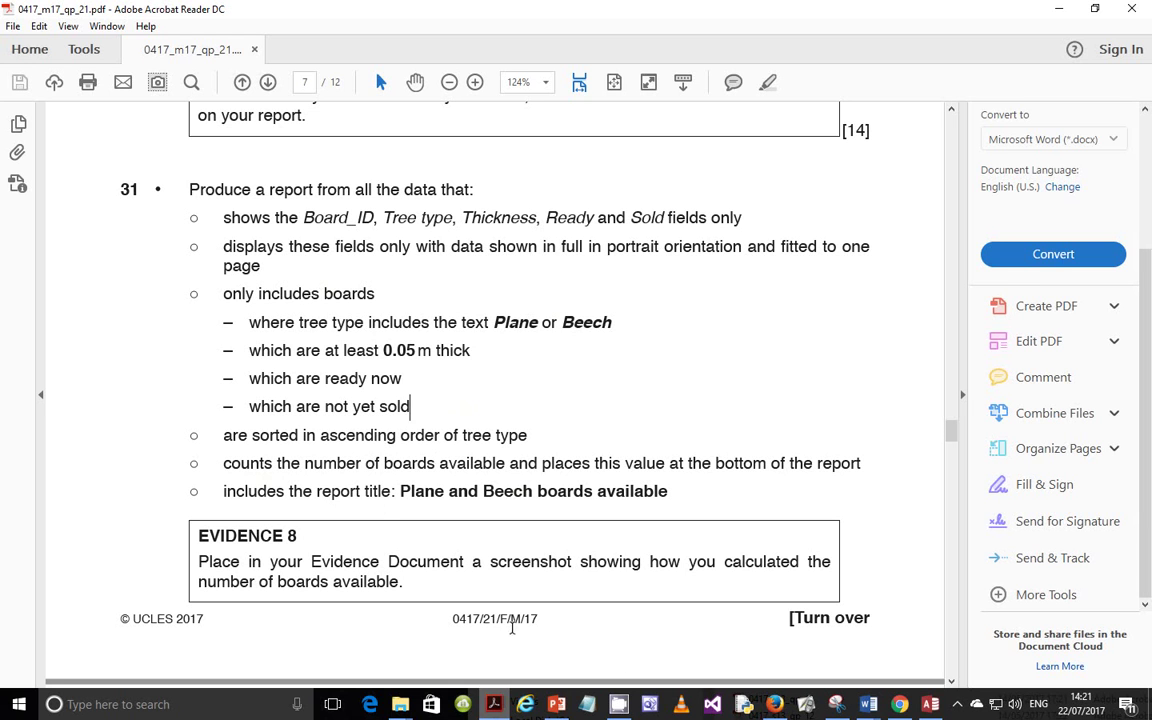
{"action": "left_click", "coordinate": [930, 704]}
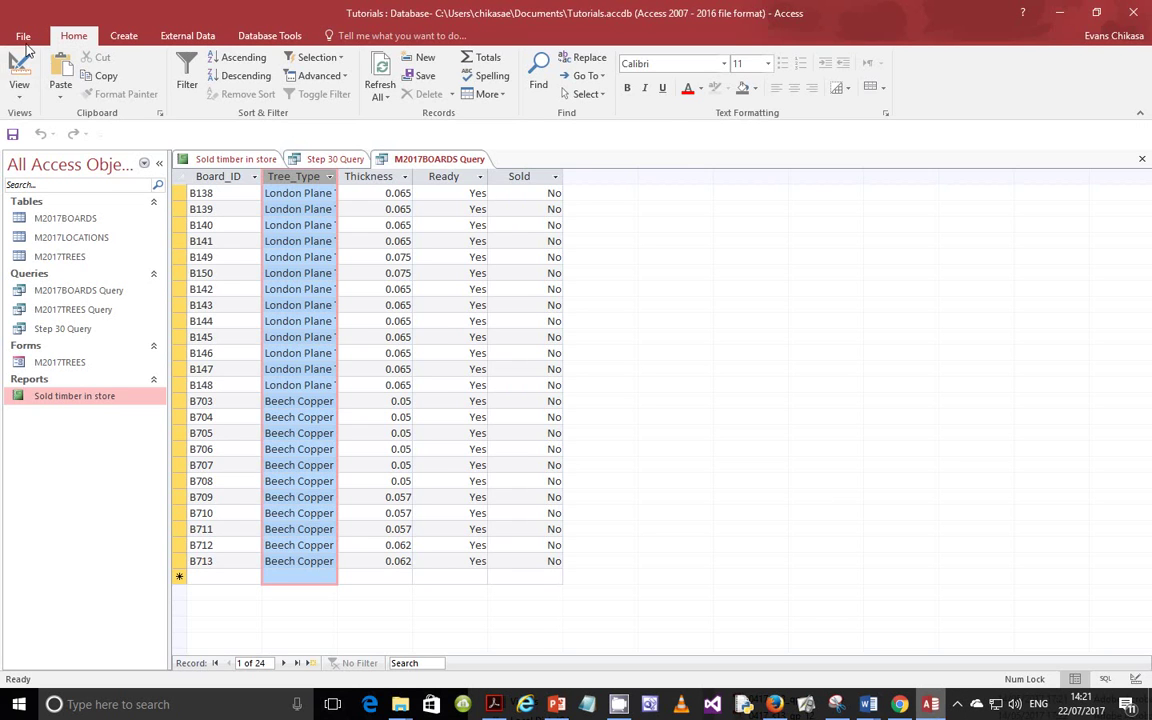
Step: Save the M2017BOARDS Query through File > Save and bring up the Create ribbon for a new report
{"action": "left_click", "coordinate": [22, 36]}
{"action": "left_click", "coordinate": [30, 167]}
{"action": "left_click", "coordinate": [124, 36]}
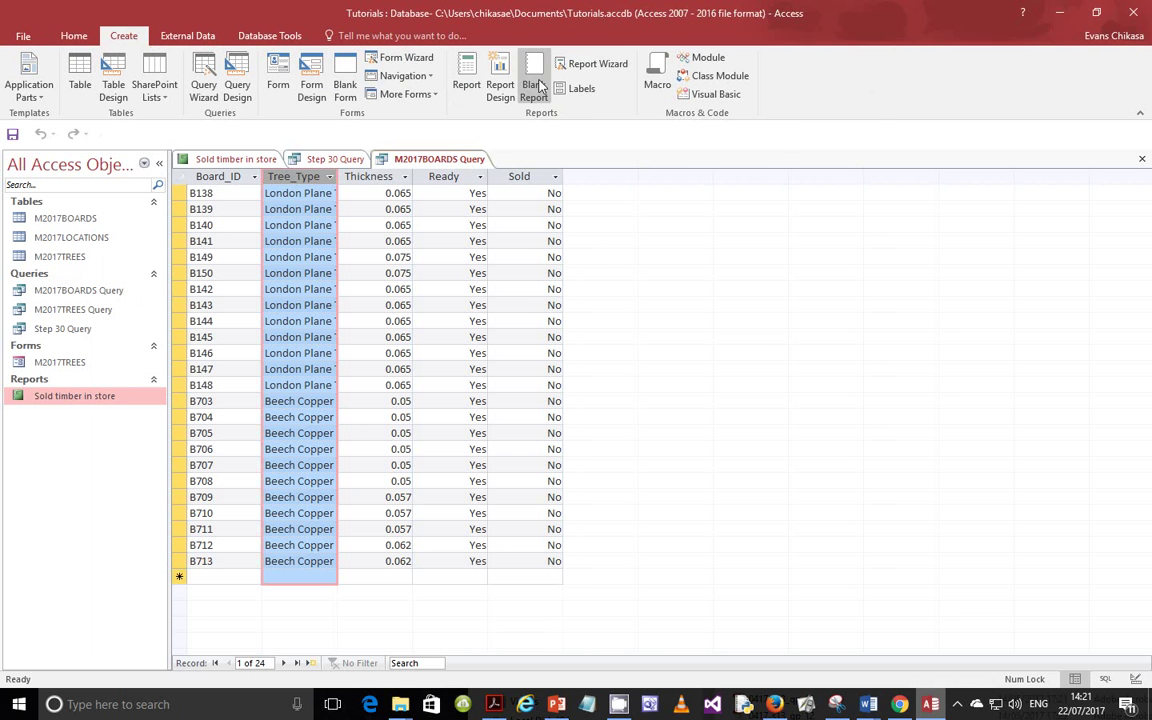
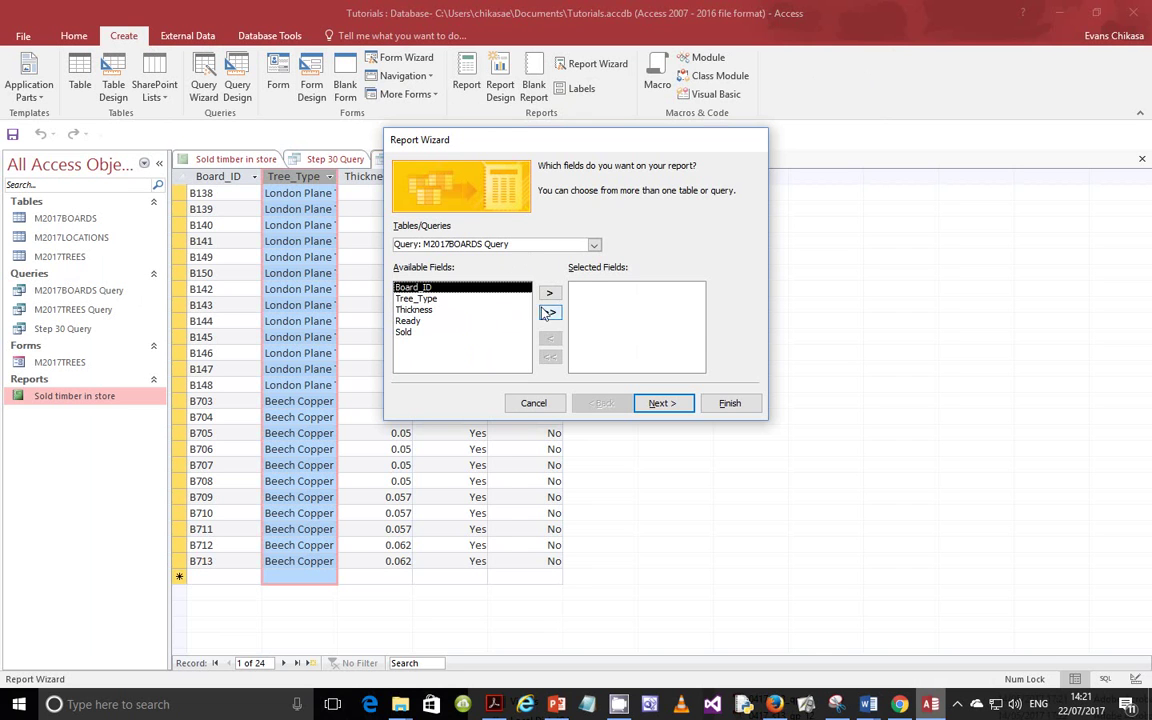
Step: Add Board_ID, Tree_Type, Thickness, Ready and Sold to the report, then bring up question 31
{"action": "left_click", "coordinate": [549, 312]}
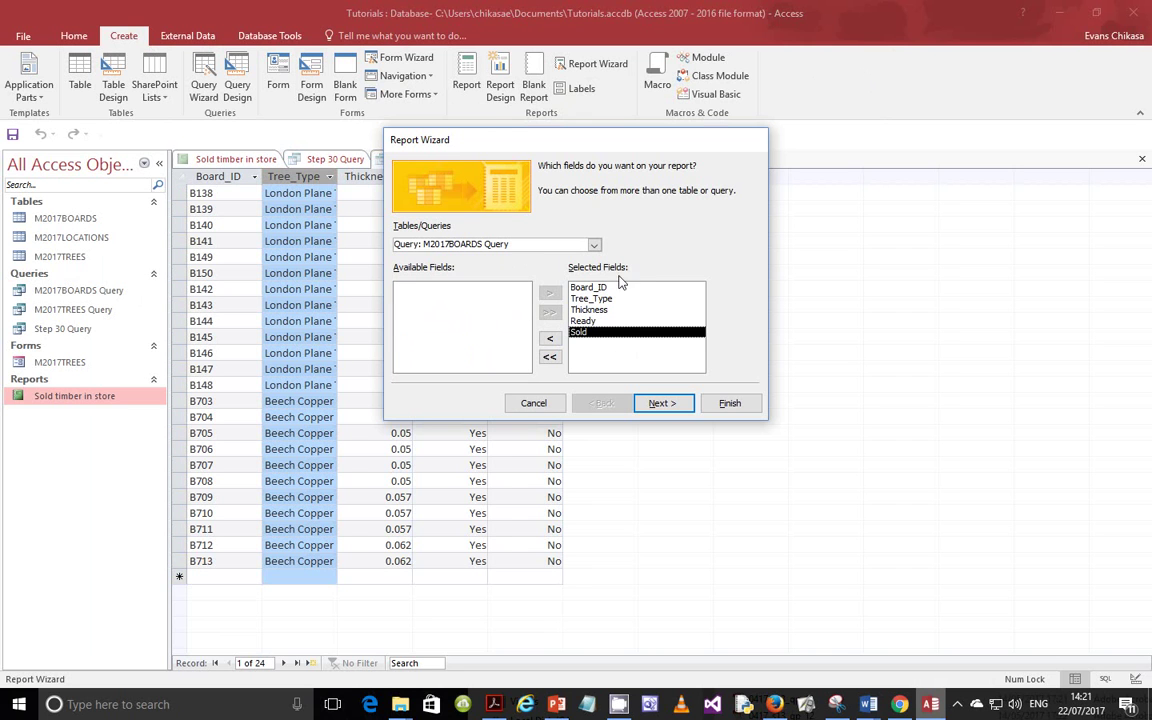
{"action": "left_click", "coordinate": [652, 408]}
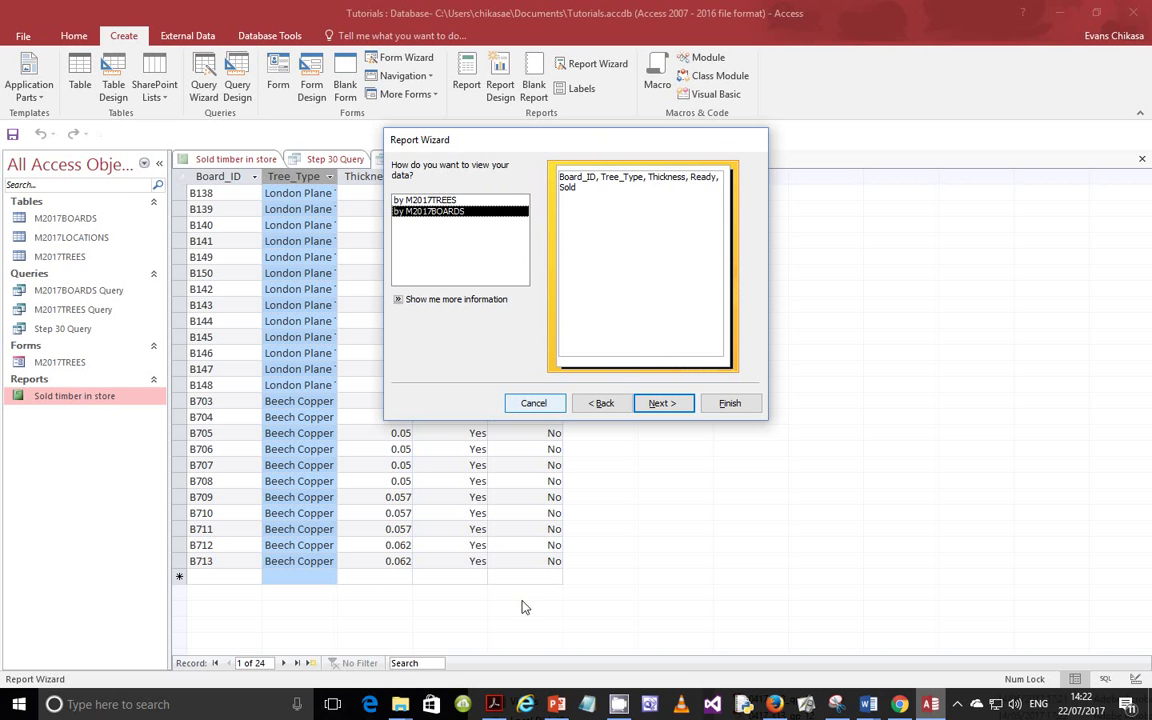
{"action": "left_click", "coordinate": [494, 704]}
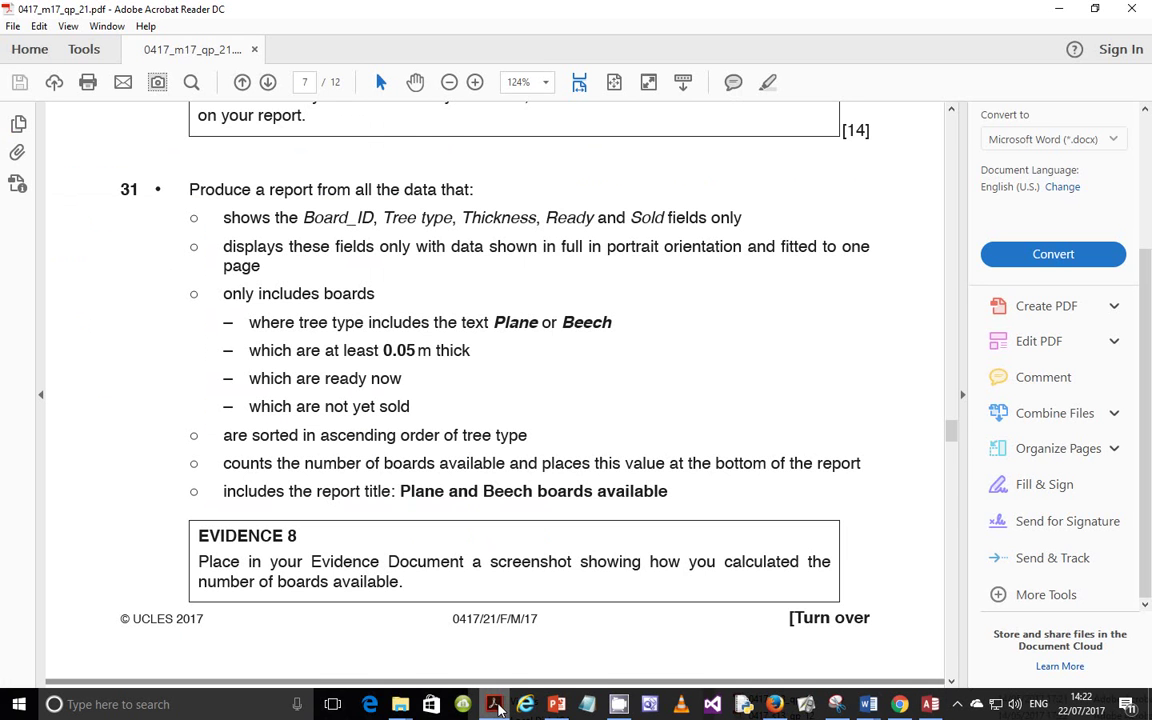
Step: Return to the Report Wizard and advance to the grouping levels step
{"action": "left_click", "coordinate": [497, 706]}
{"action": "left_click", "coordinate": [662, 403]}
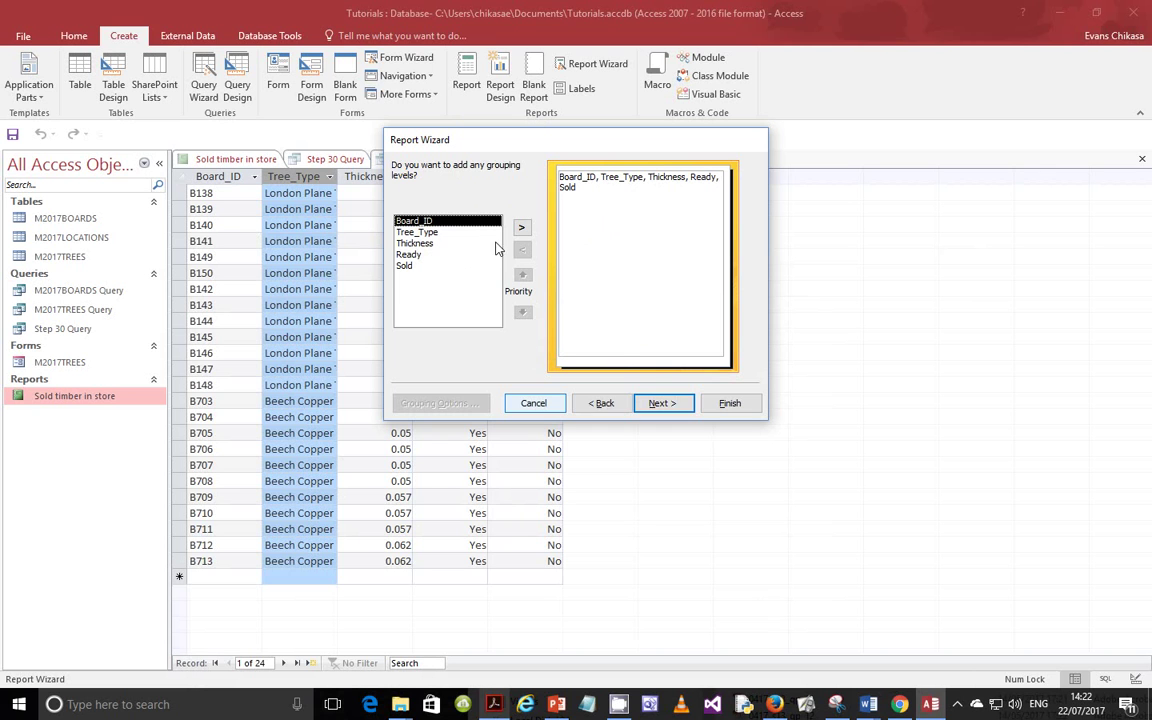
Step: Skip grouping and leave the sort order unset
{"action": "left_click", "coordinate": [652, 404]}
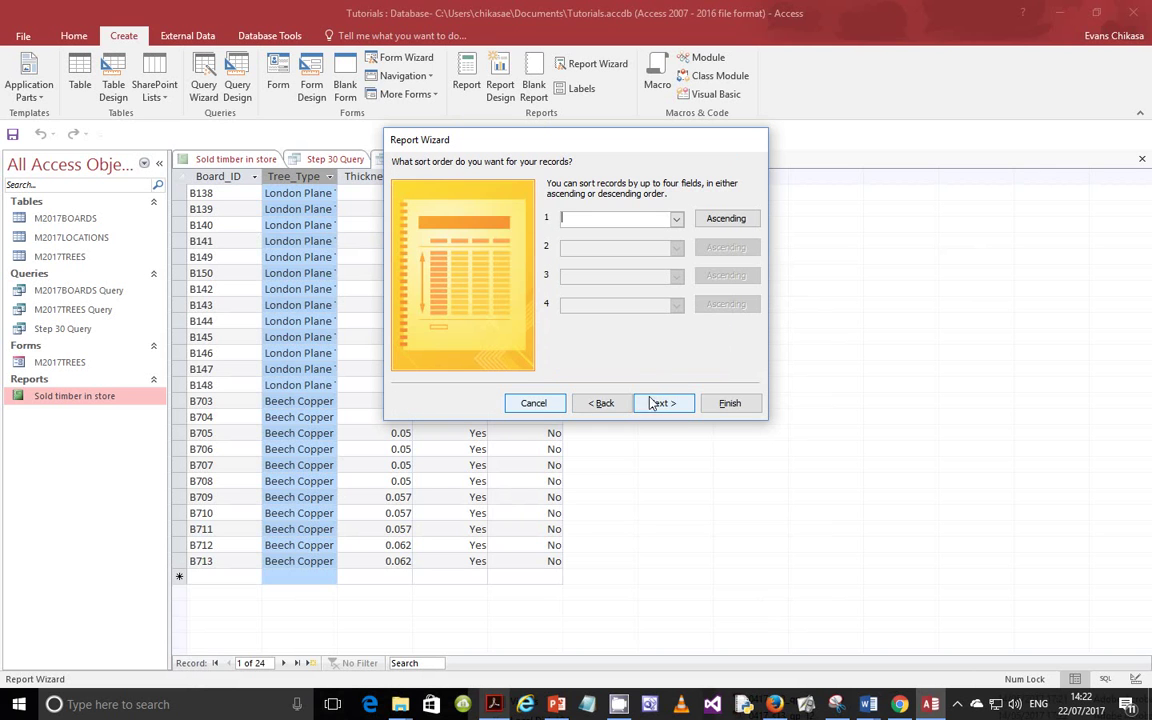
{"action": "left_click", "coordinate": [676, 218]}
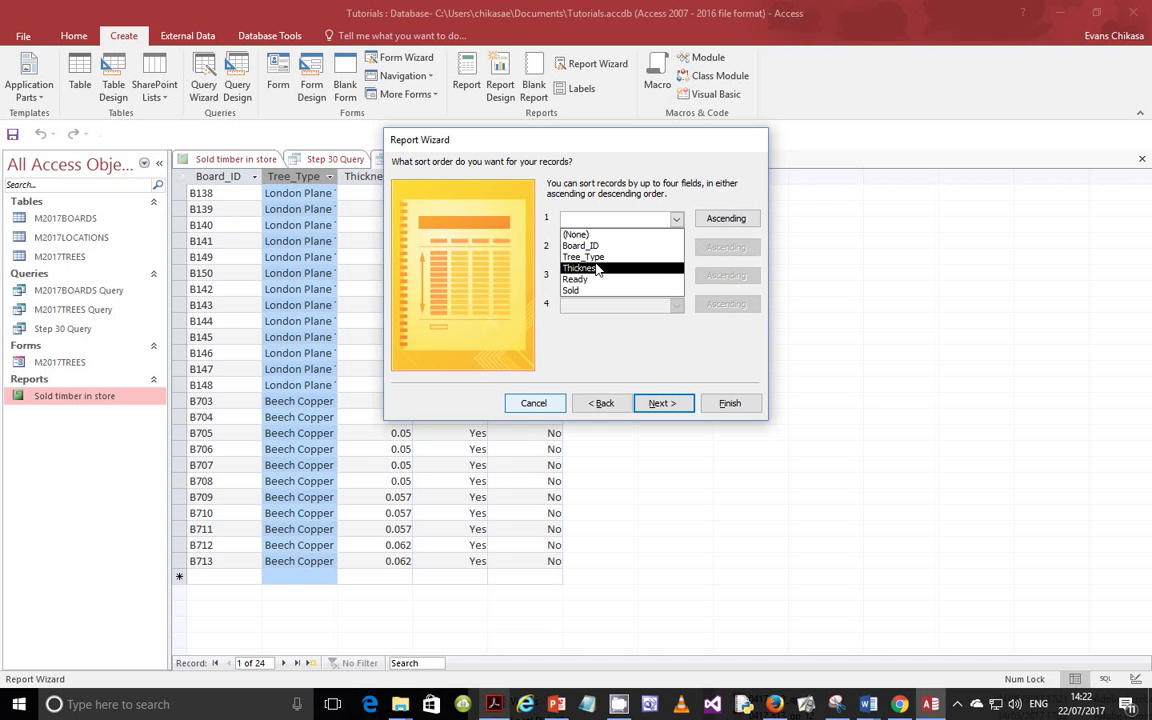
{"action": "left_click", "coordinate": [676, 203]}
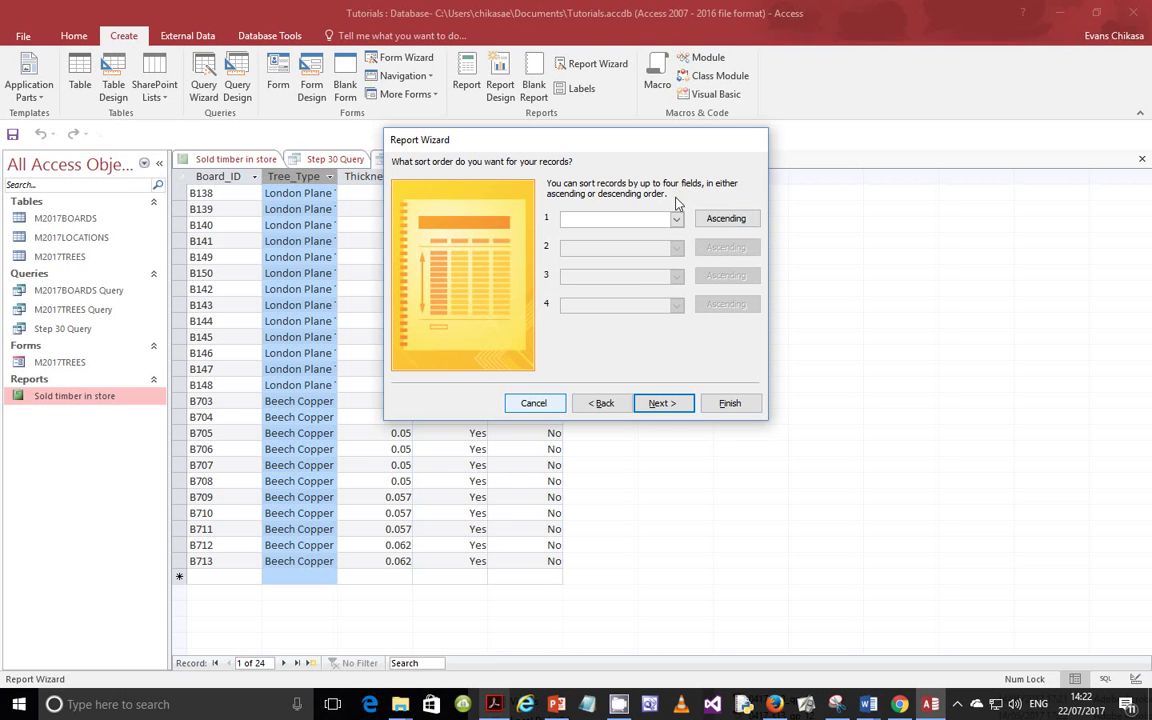
{"action": "left_click", "coordinate": [663, 404]}
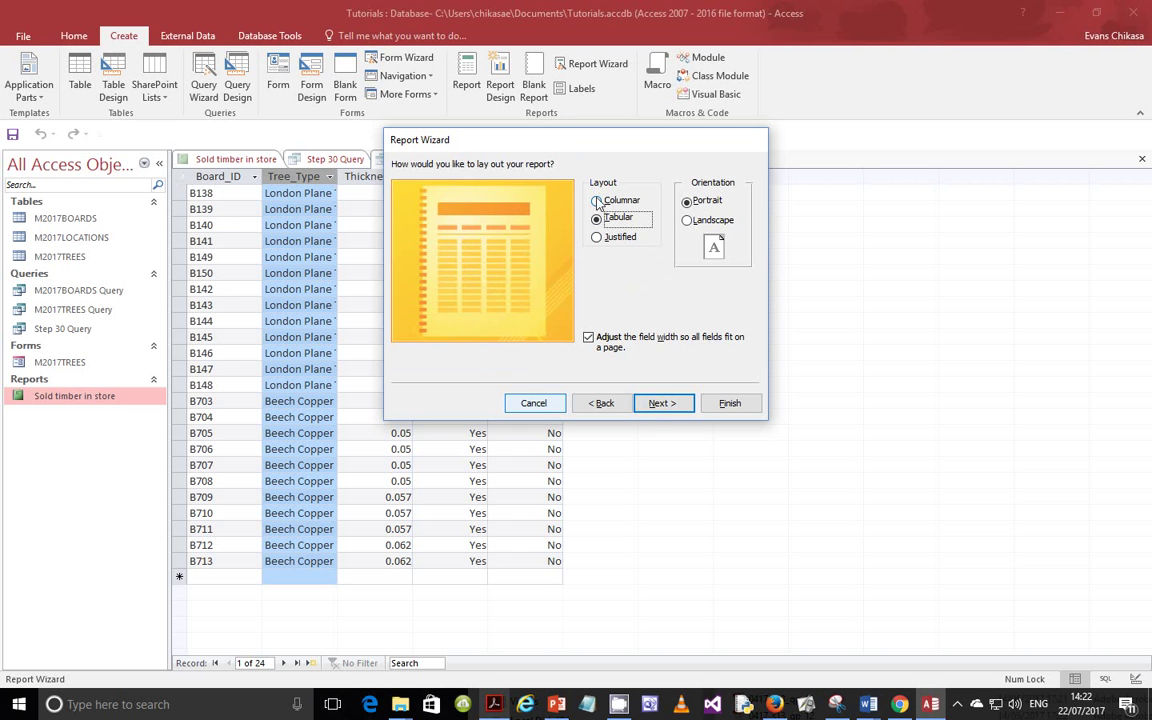
Step: Keep the Tabular layout with Portrait orientation, then recheck question 31
{"action": "left_click", "coordinate": [598, 200]}
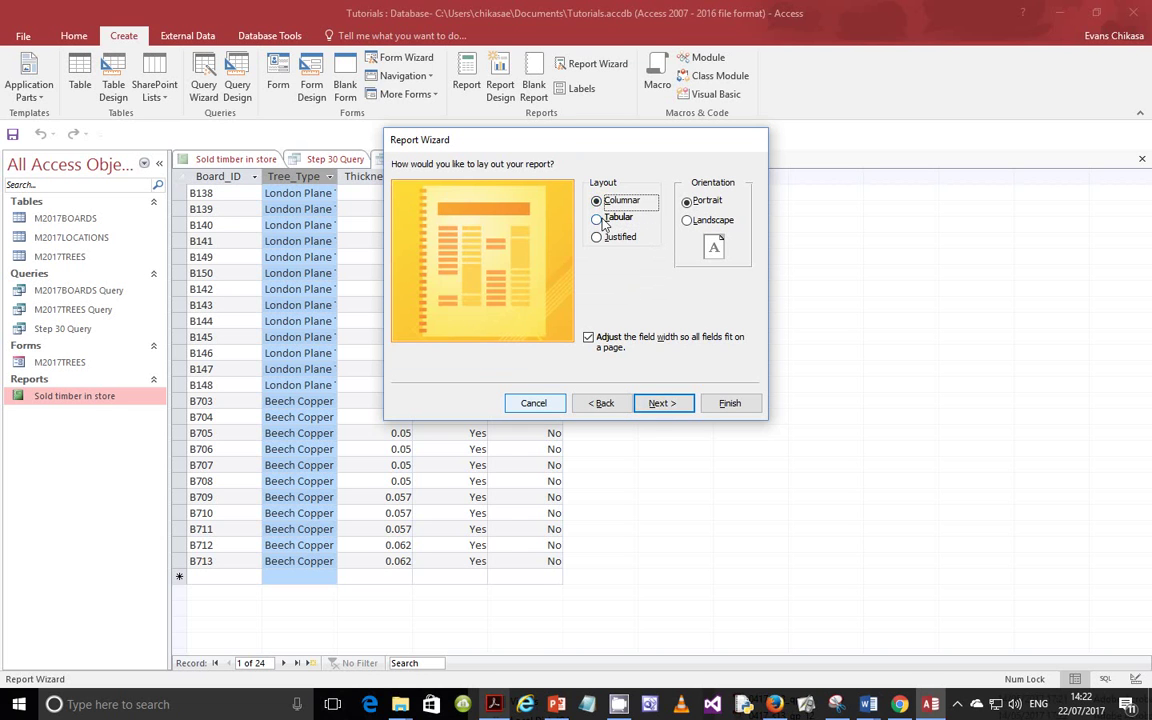
{"action": "left_click", "coordinate": [596, 220]}
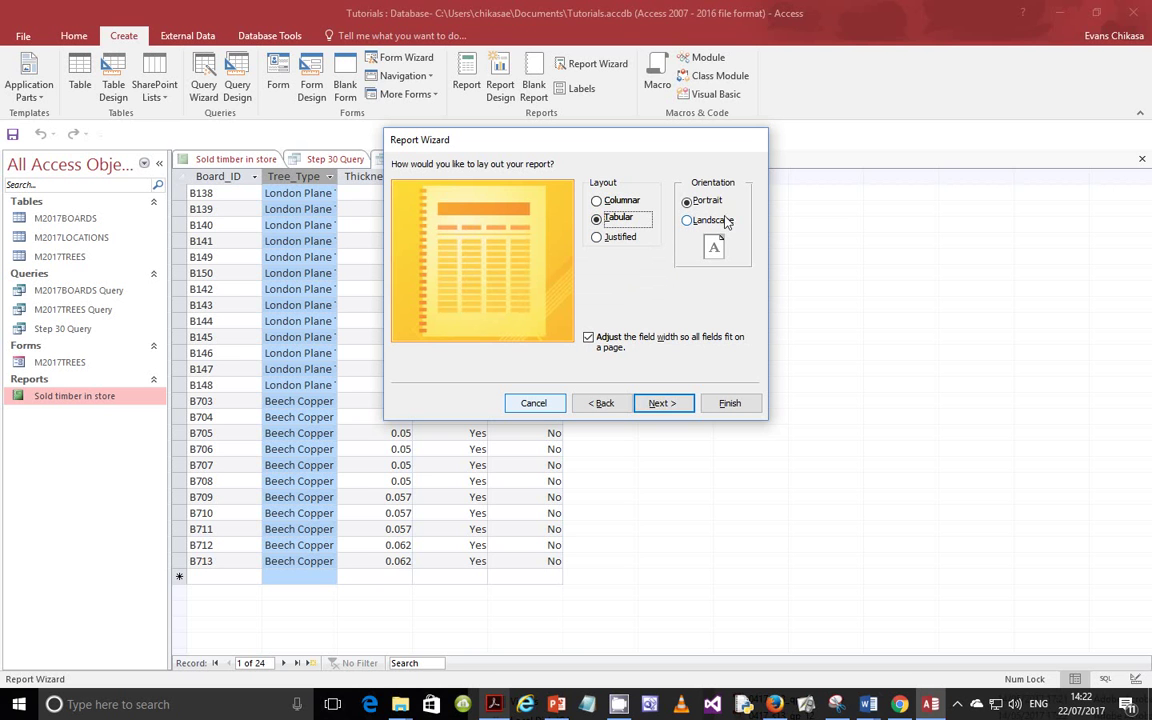
{"action": "left_click", "coordinate": [493, 704]}
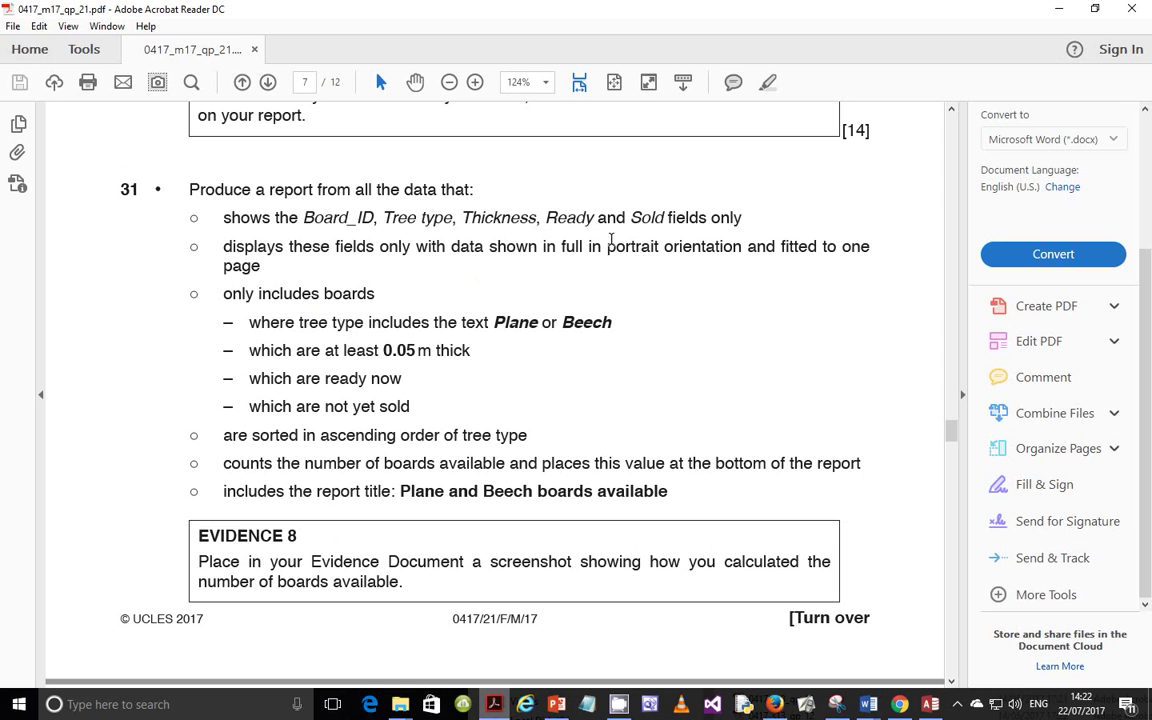
Step: Highlight 'portrait orientation' in question 31 and return to the wizard's layout step
{"action": "left_click_drag", "start_coordinate": [608, 246], "coordinate": [742, 246]}
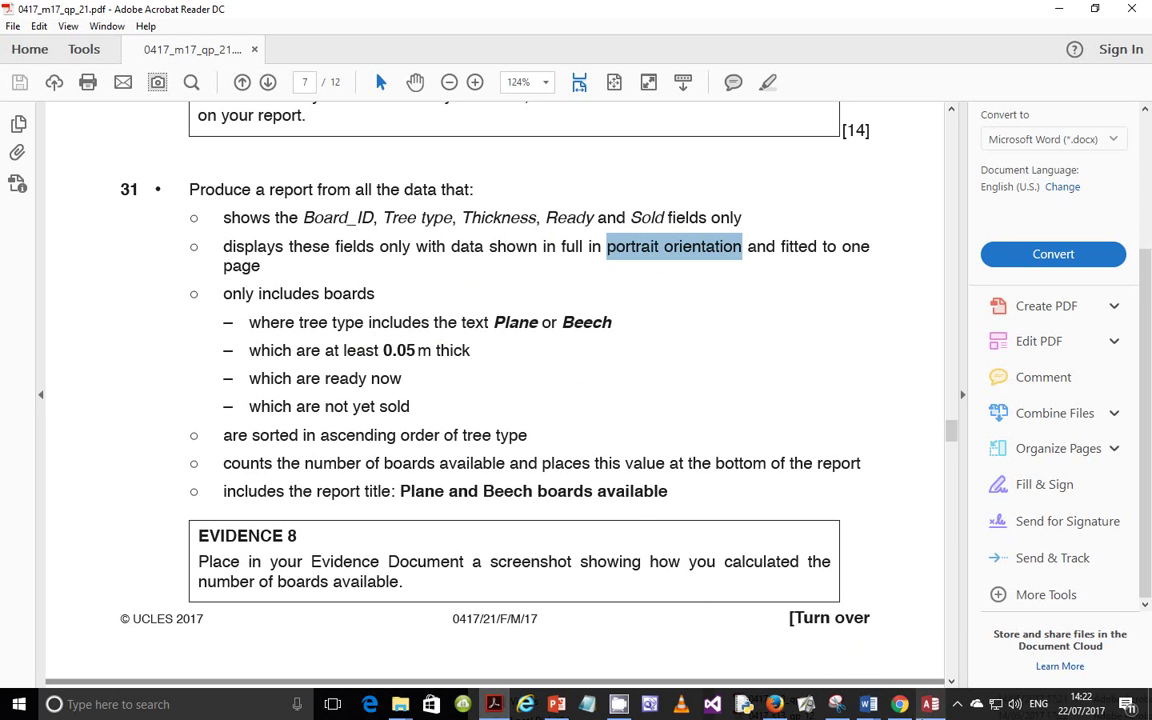
{"action": "left_click", "coordinate": [930, 704]}
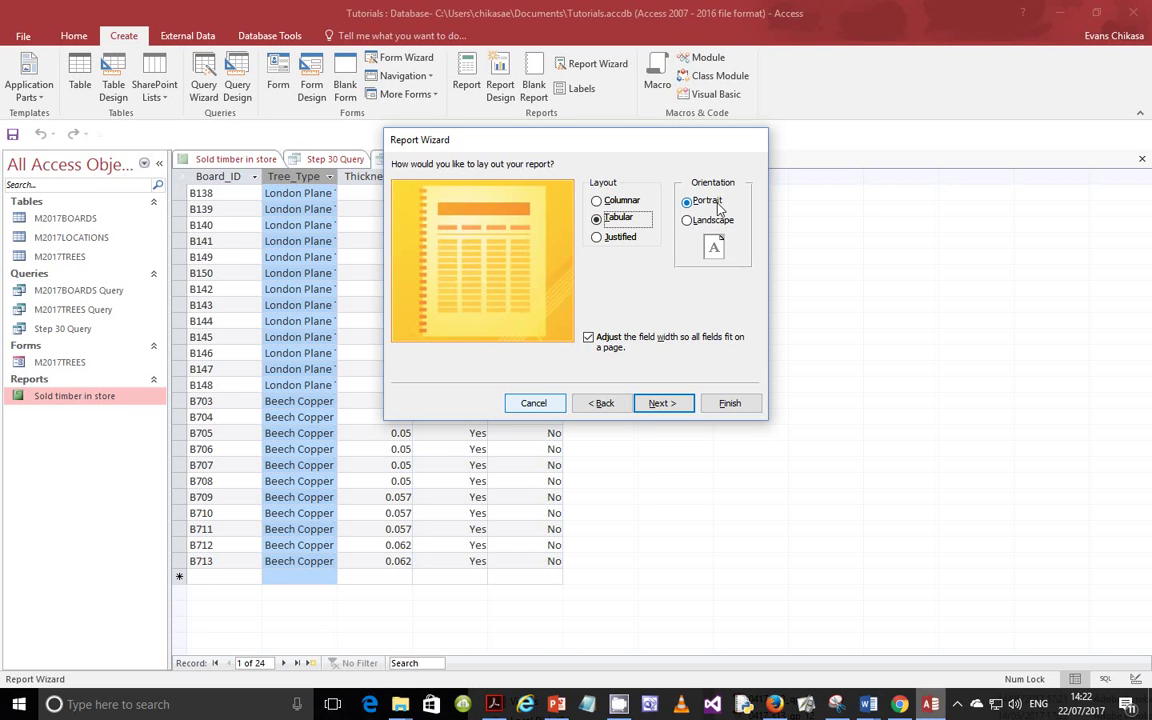
Step: Replace title M2017BOARDS with 'Plane and Beech boards available' from the PDF, finishing in Design View
{"action": "left_click", "coordinate": [662, 404]}
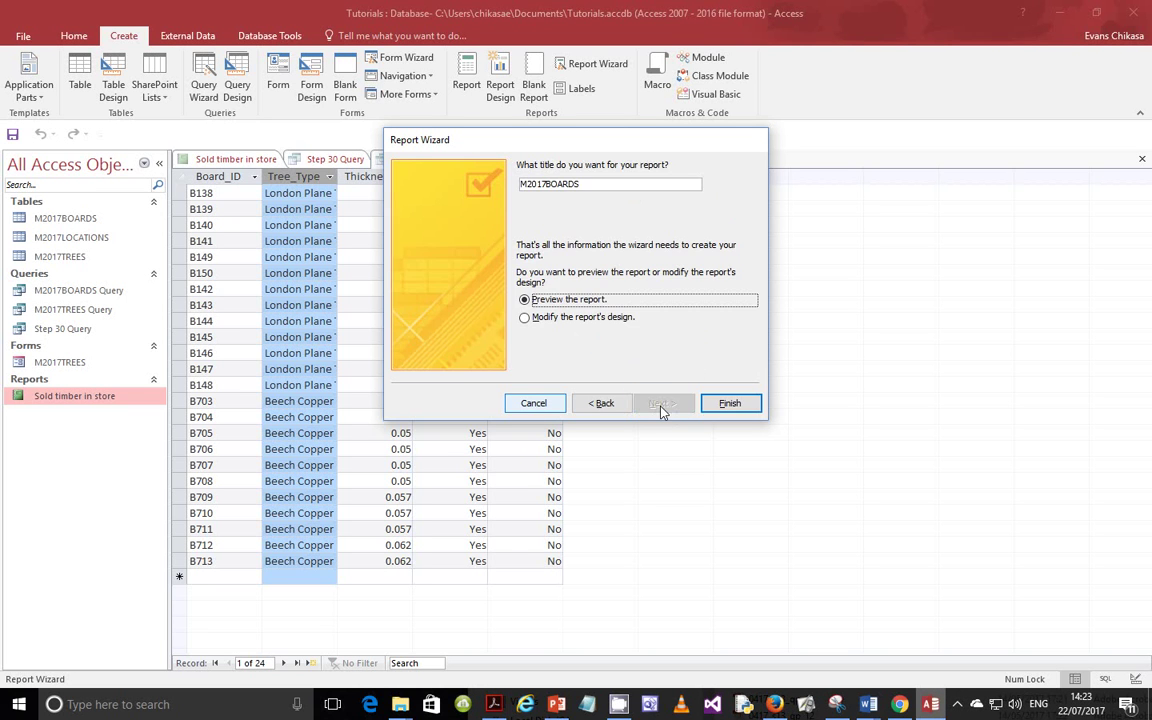
{"action": "left_click", "coordinate": [586, 318]}
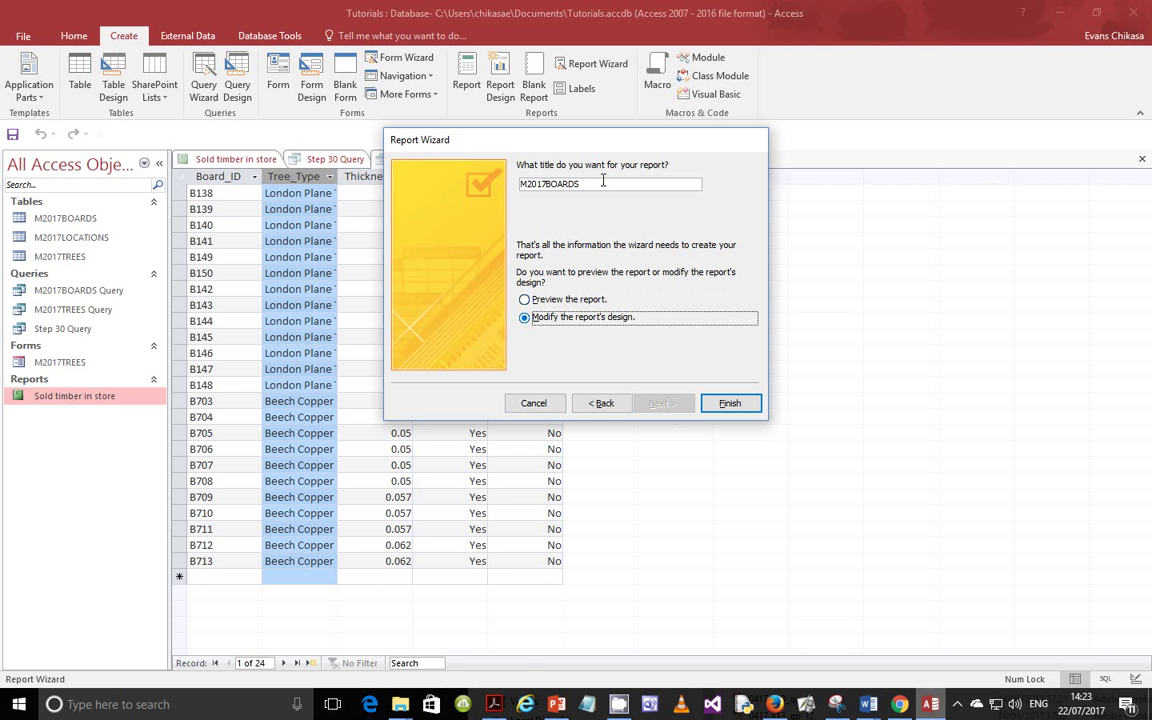
{"action": "double_click", "coordinate": [603, 182]}
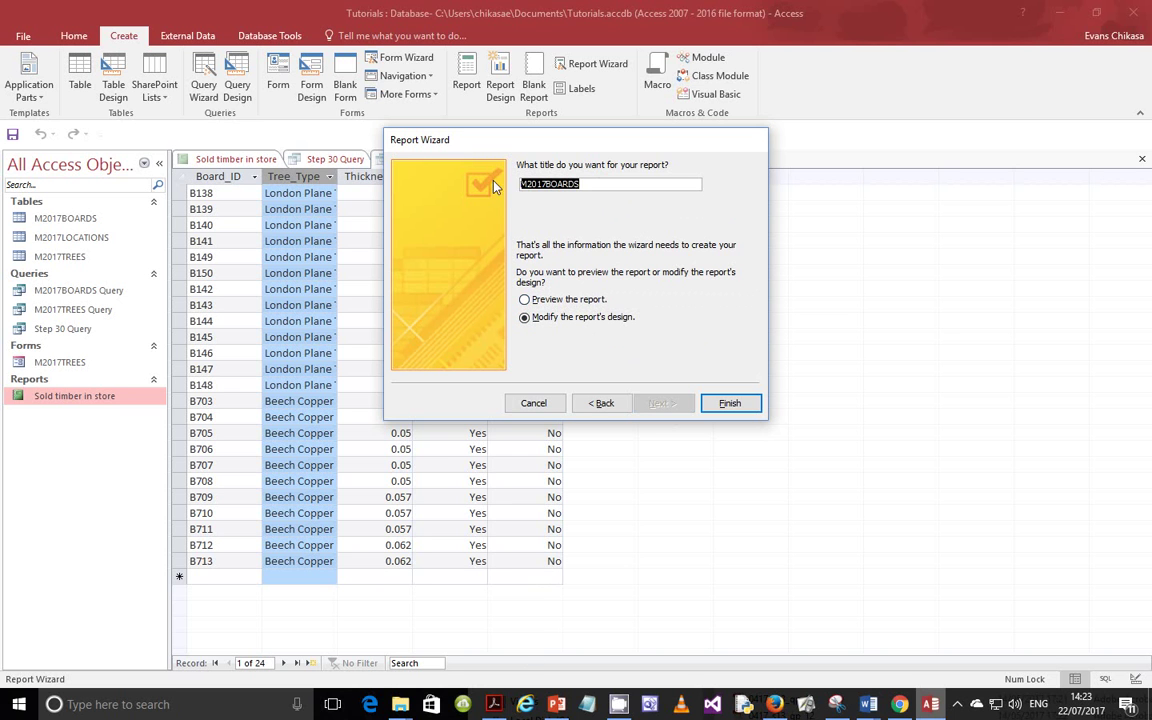
{"action": "left_click", "coordinate": [495, 706]}
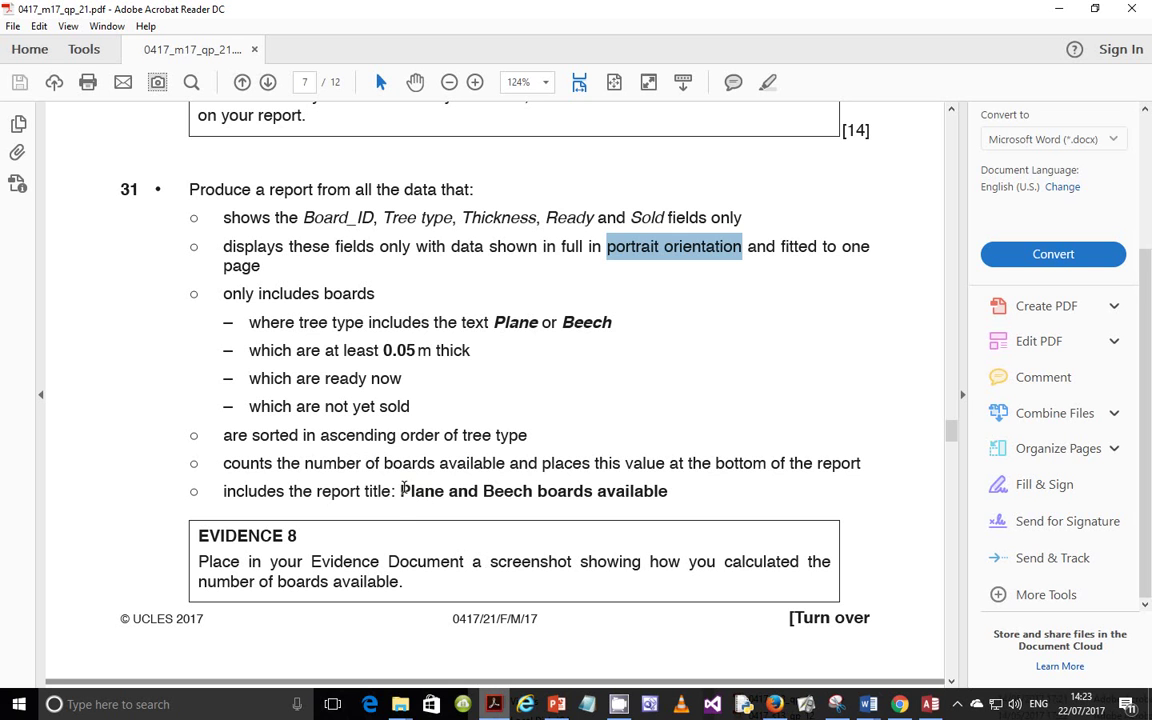
{"action": "left_click_drag", "start_coordinate": [404, 489], "coordinate": [679, 492]}
{"action": "key", "text": "ctrl+c"}
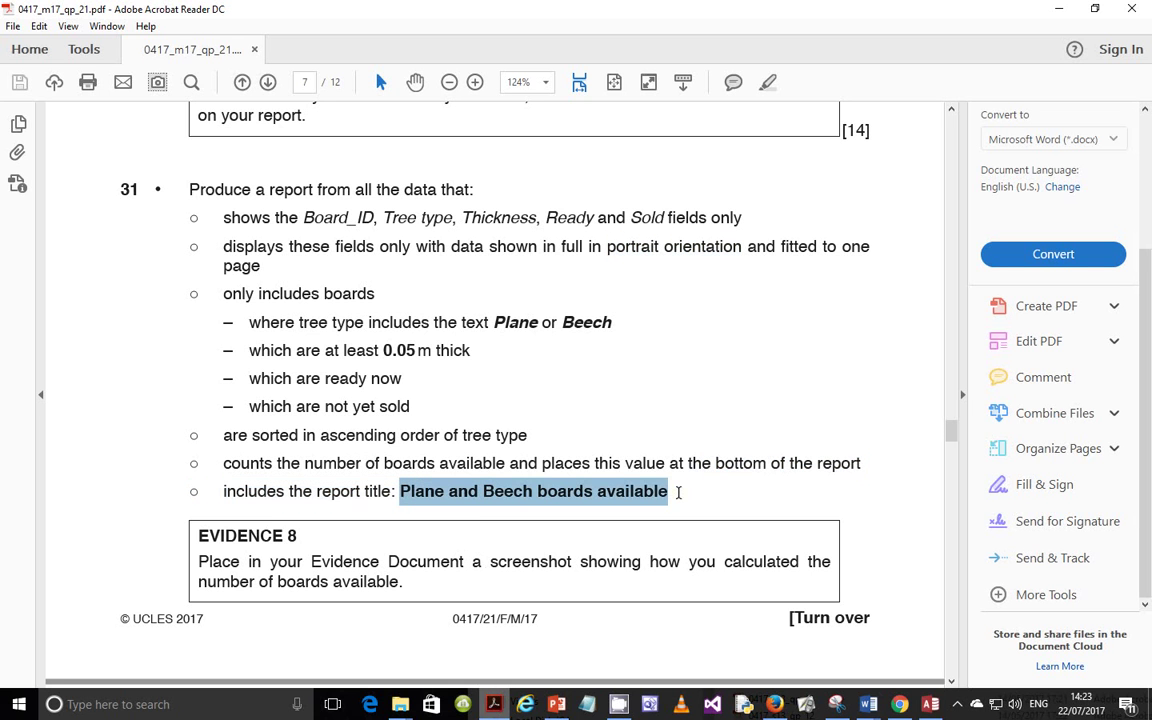
{"action": "key", "text": "alt+Tab"}
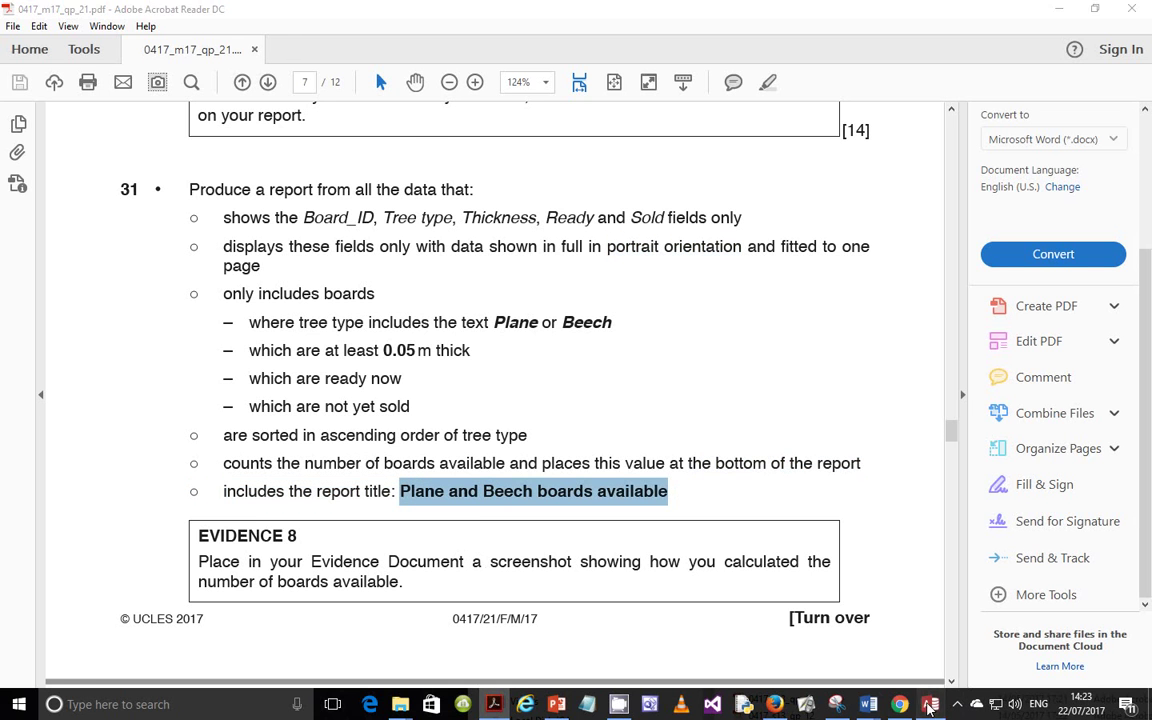
{"action": "key", "text": "ctrl+v"}
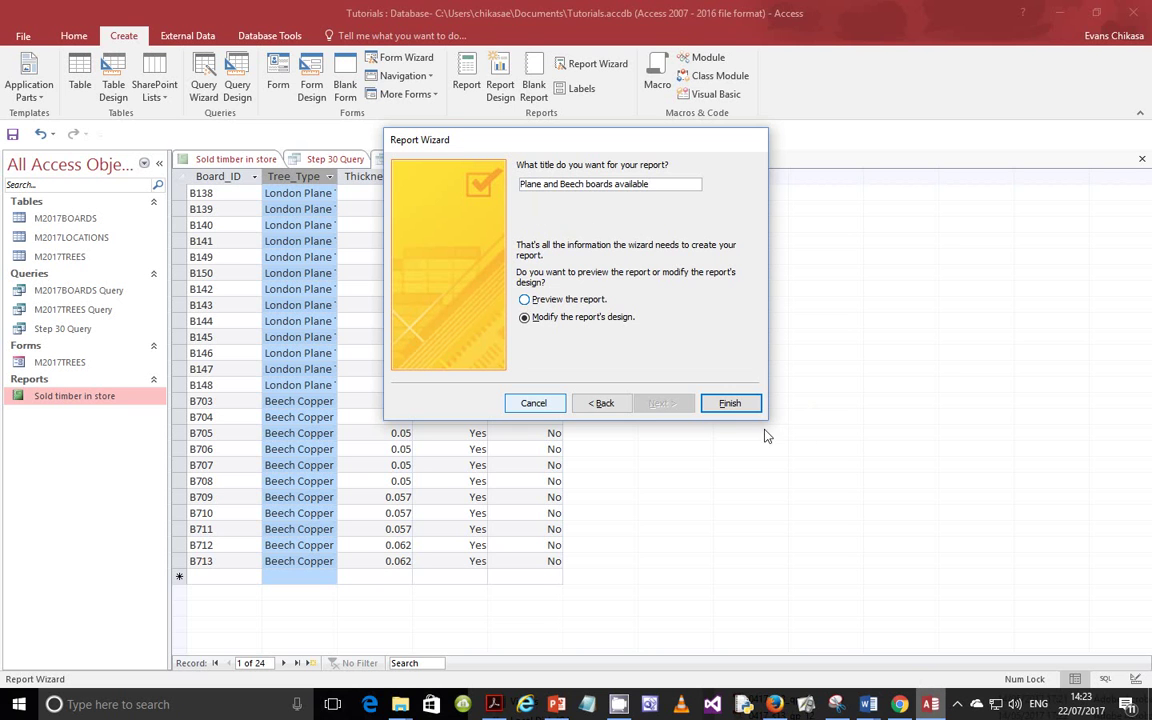
{"action": "left_click", "coordinate": [729, 404]}
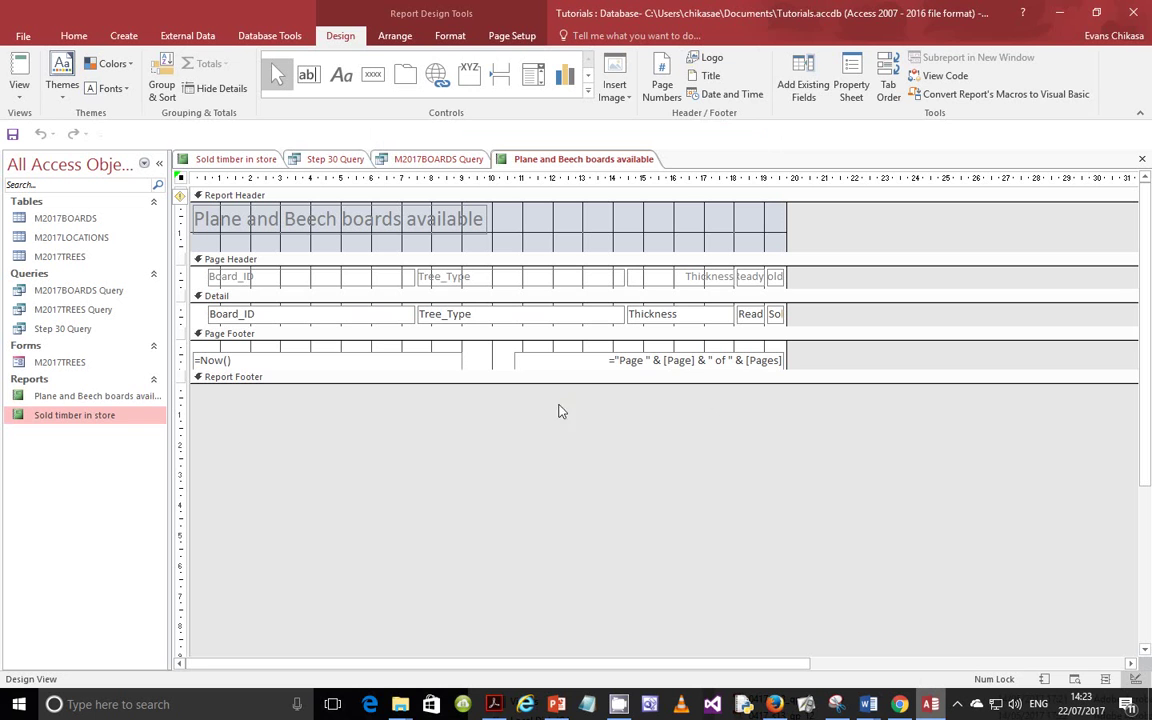
Step: Open Sold timber in store, then Plane and Beech boards available, in Layout View
{"action": "right_click", "coordinate": [76, 417]}
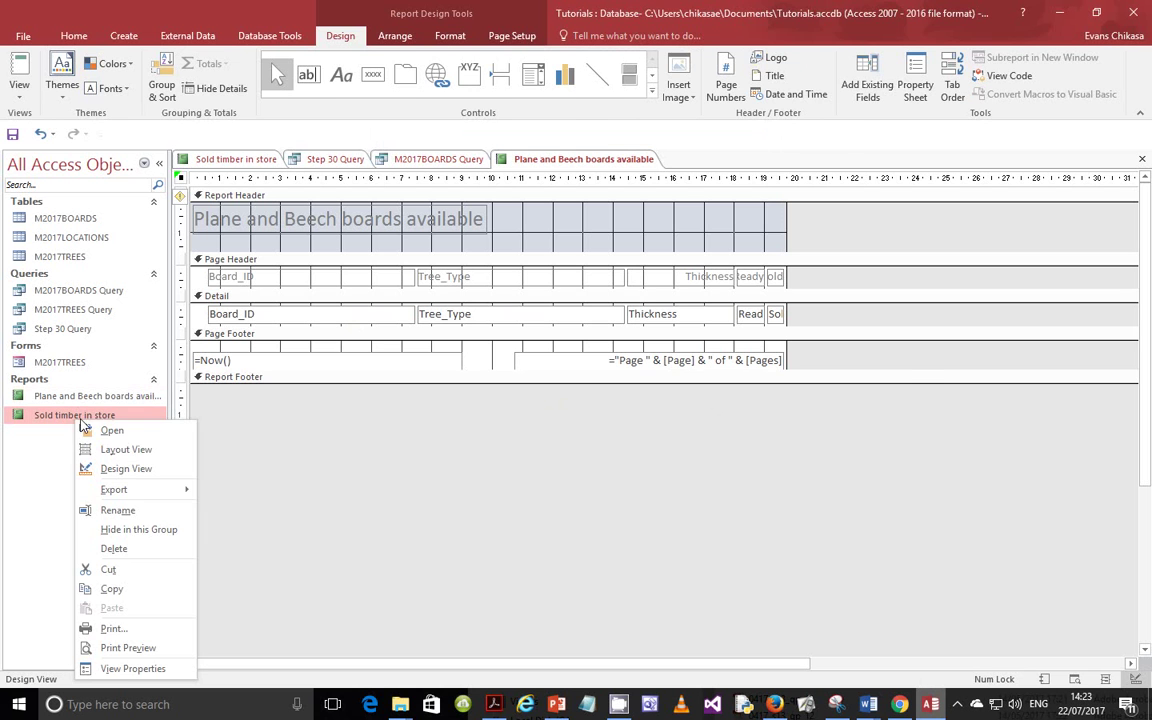
{"action": "left_click", "coordinate": [142, 453]}
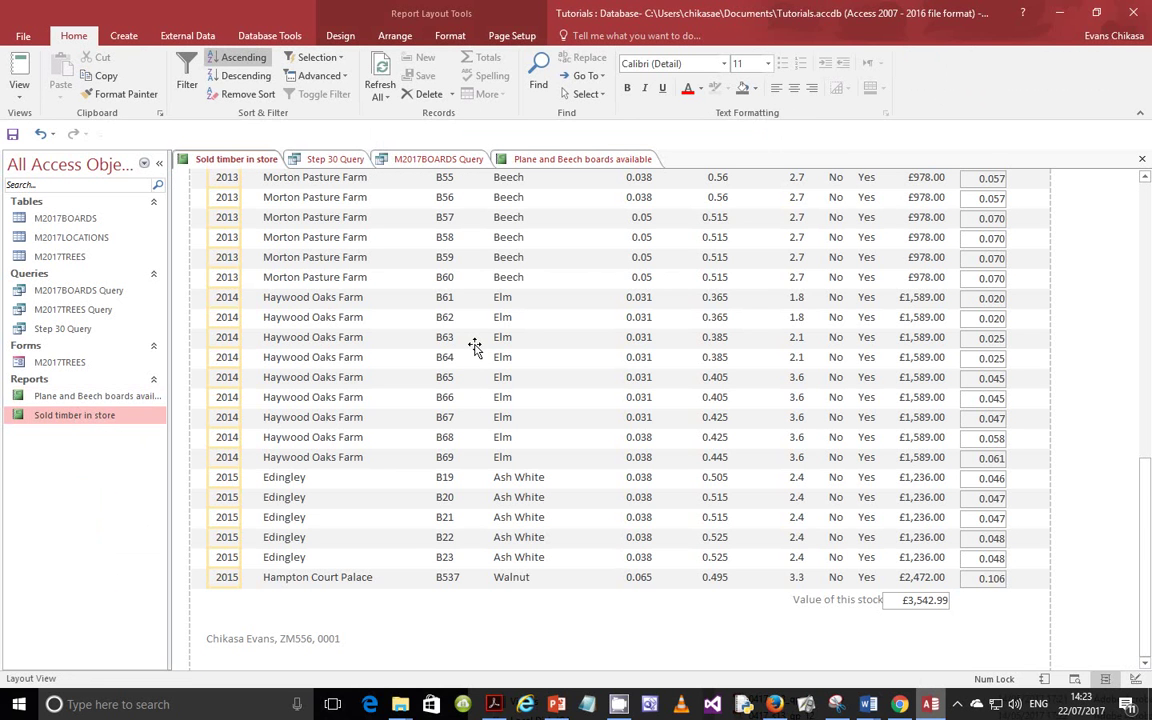
{"action": "scroll", "coordinate": [476, 322], "scroll_direction": "up", "scroll_amount": 3}
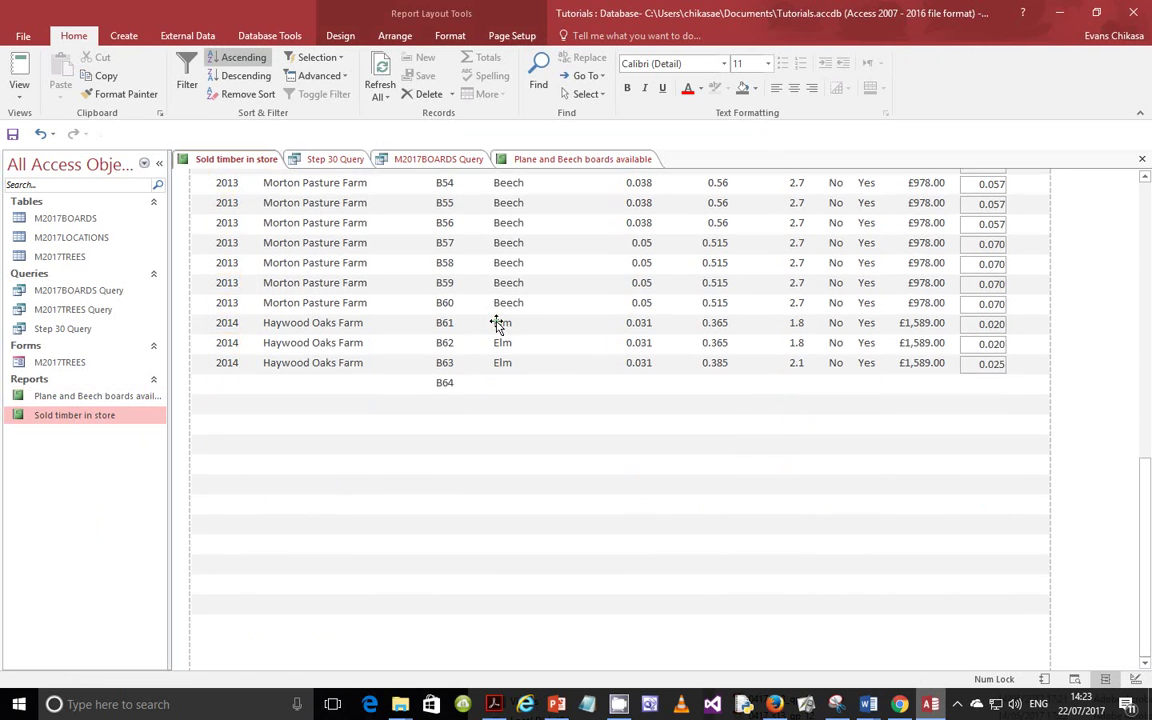
{"action": "left_click", "coordinate": [514, 160]}
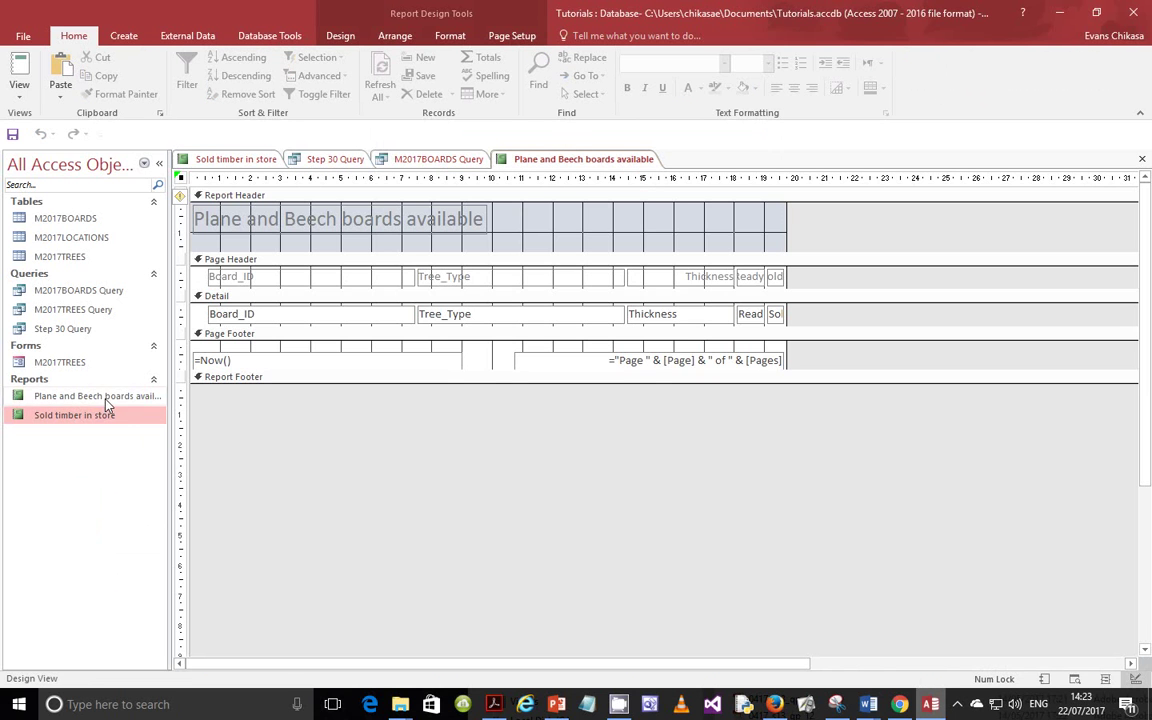
{"action": "left_click", "coordinate": [107, 400]}
{"action": "right_click", "coordinate": [107, 400]}
{"action": "left_click", "coordinate": [172, 428]}
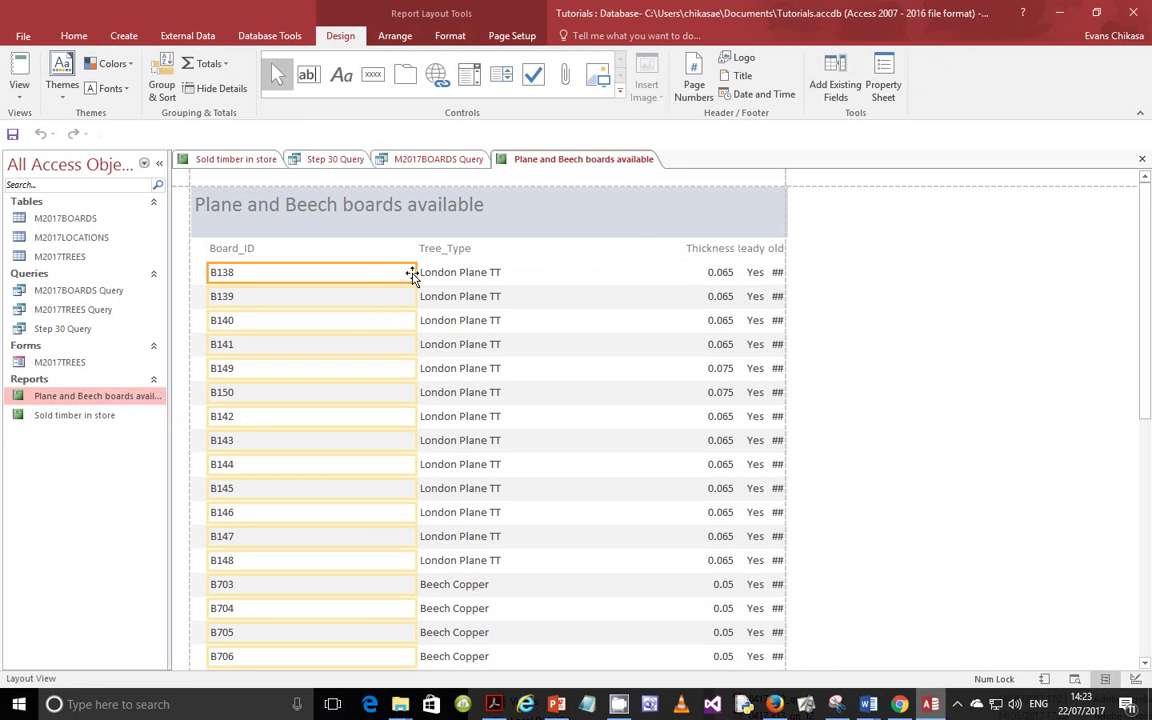
Step: Narrow the Board_ID column and move Tree_Type right beside it
{"action": "left_click_drag", "start_coordinate": [416, 272], "coordinate": [270, 268]}
{"action": "left_click", "coordinate": [460, 252]}
{"action": "left_click", "coordinate": [447, 230]}
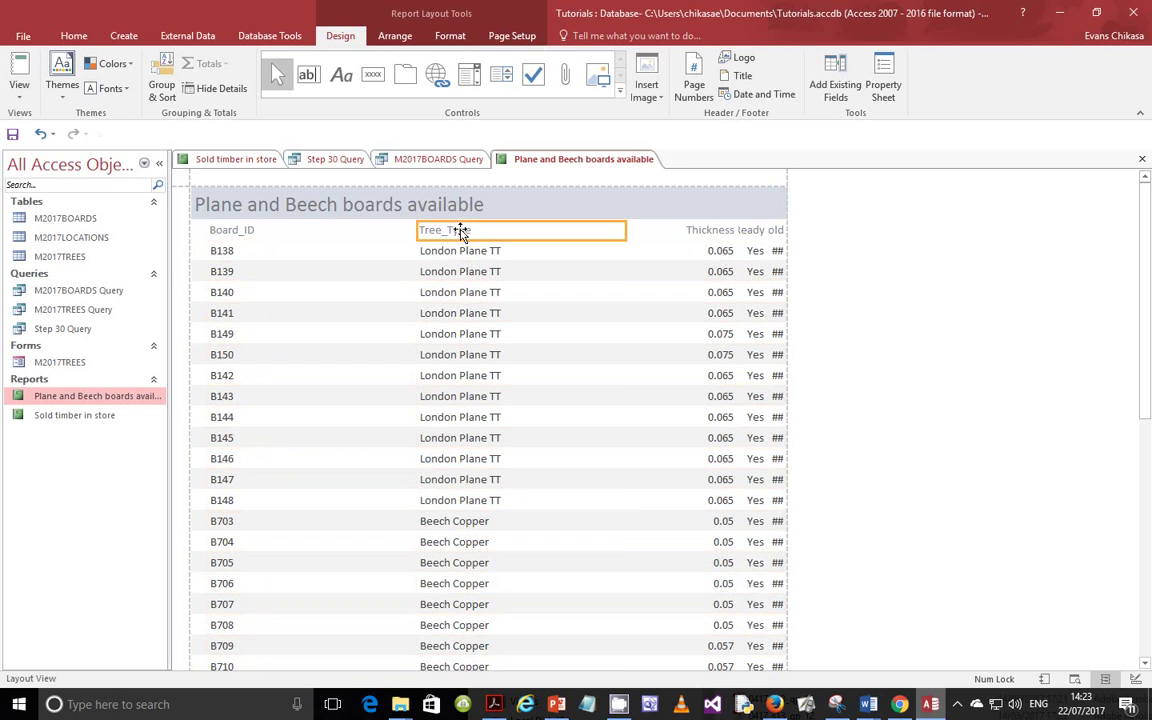
{"action": "left_click_drag", "start_coordinate": [458, 232], "coordinate": [336, 237]}
{"action": "left_click_drag", "start_coordinate": [486, 231], "coordinate": [400, 234]}
{"action": "scroll", "coordinate": [410, 392], "scroll_direction": "down", "scroll_amount": 2}
{"action": "scroll", "coordinate": [410, 392], "scroll_direction": "up", "scroll_amount": 2}
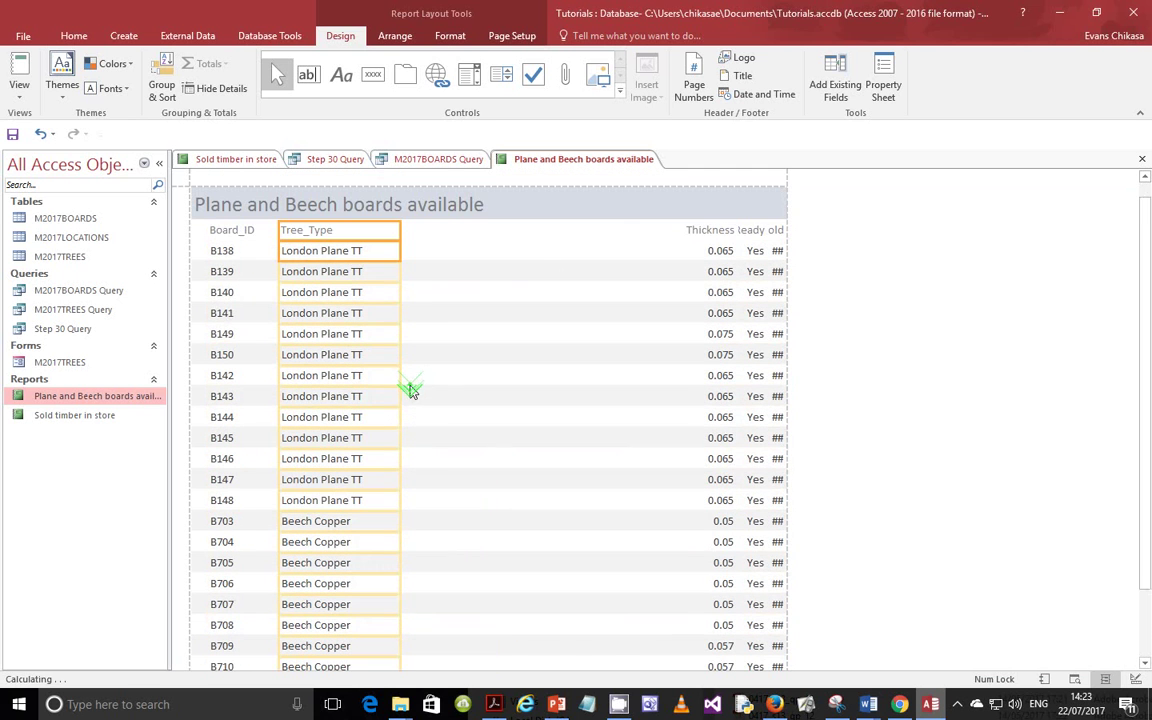
Step: Move Thickness after Tree_Type, widen Ready's heading and place Ready next to Thickness
{"action": "left_click", "coordinate": [710, 230]}
{"action": "left_click", "coordinate": [707, 252]}
{"action": "left_click_drag", "start_coordinate": [707, 257], "coordinate": [457, 231]}
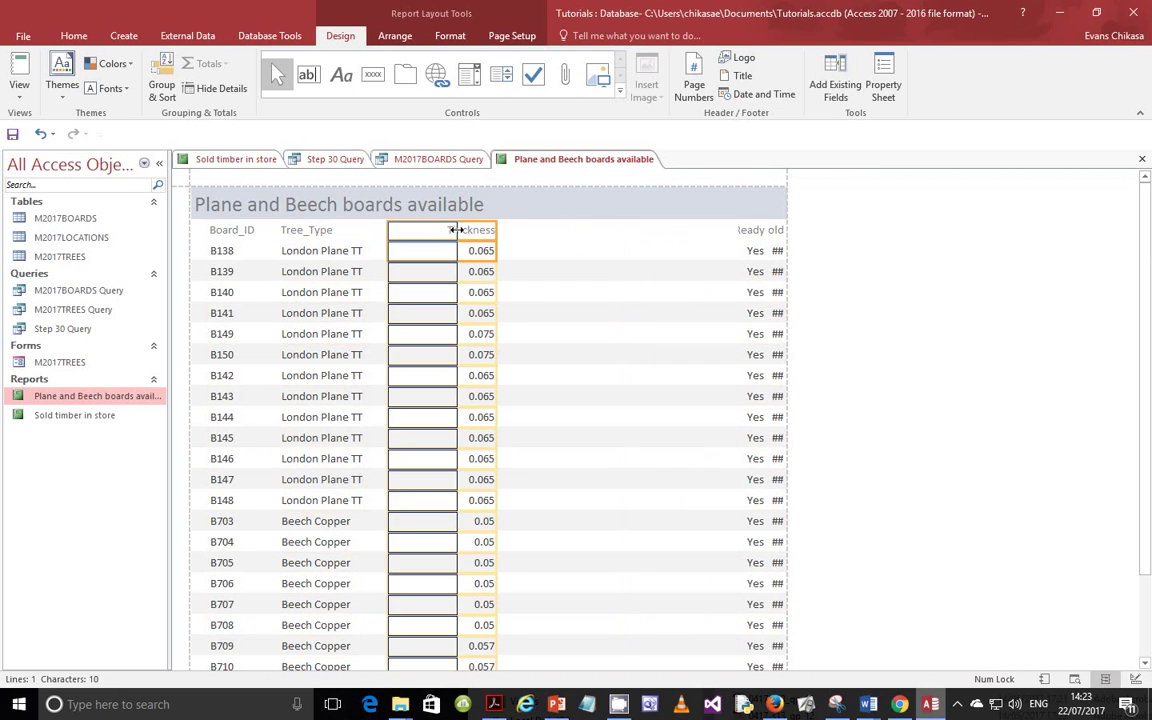
{"action": "left_click", "coordinate": [738, 231]}
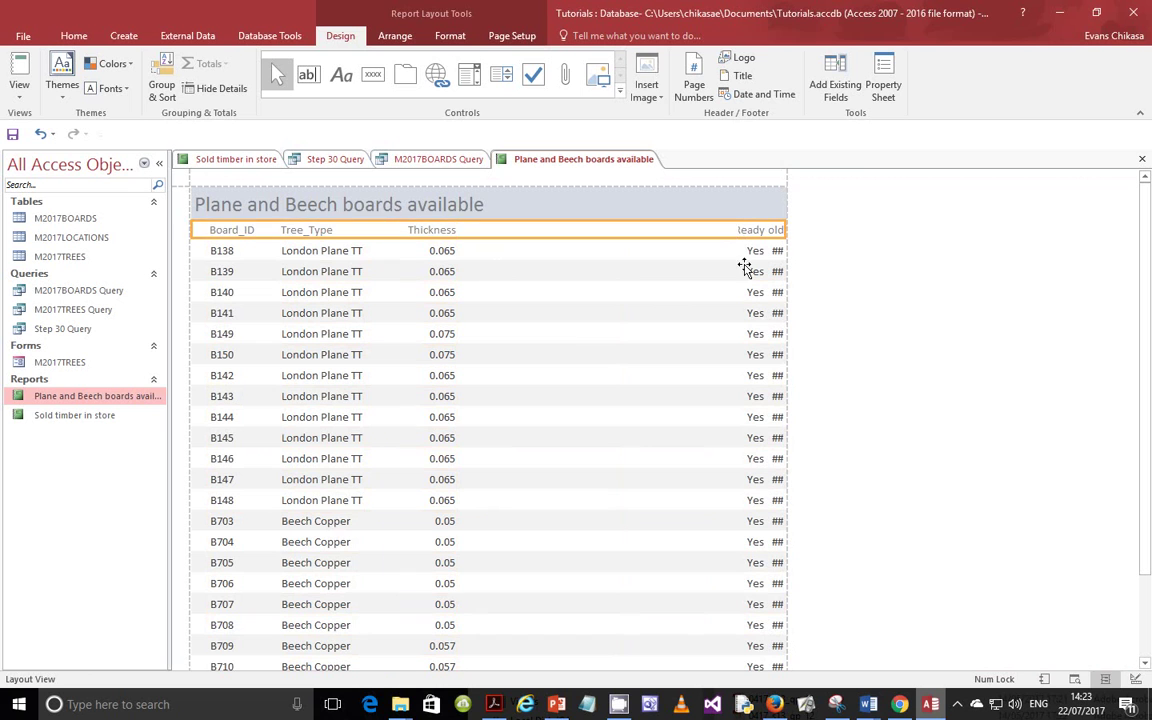
{"action": "left_click", "coordinate": [745, 232]}
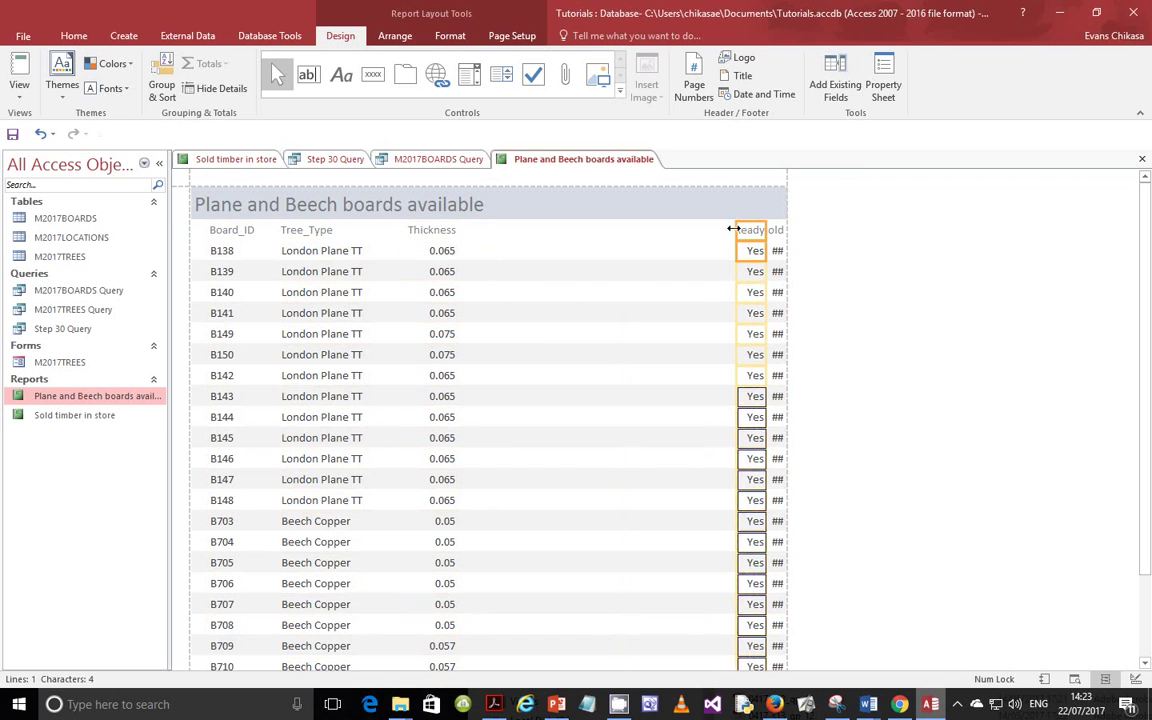
{"action": "left_click_drag", "start_coordinate": [738, 231], "coordinate": [717, 230]}
{"action": "left_click_drag", "start_coordinate": [565, 234], "coordinate": [516, 233]}
Step: Widen the Sold column so its No values show instead of ##
{"action": "left_click", "coordinate": [772, 231]}
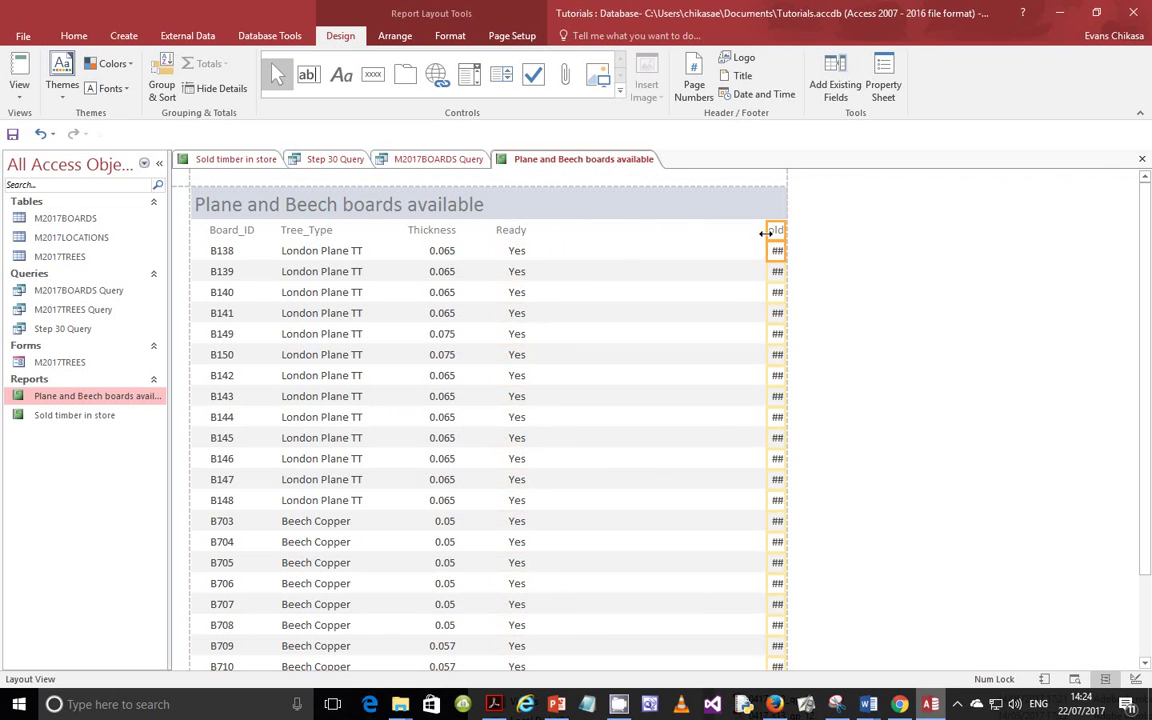
{"action": "left_click_drag", "start_coordinate": [765, 233], "coordinate": [605, 243]}
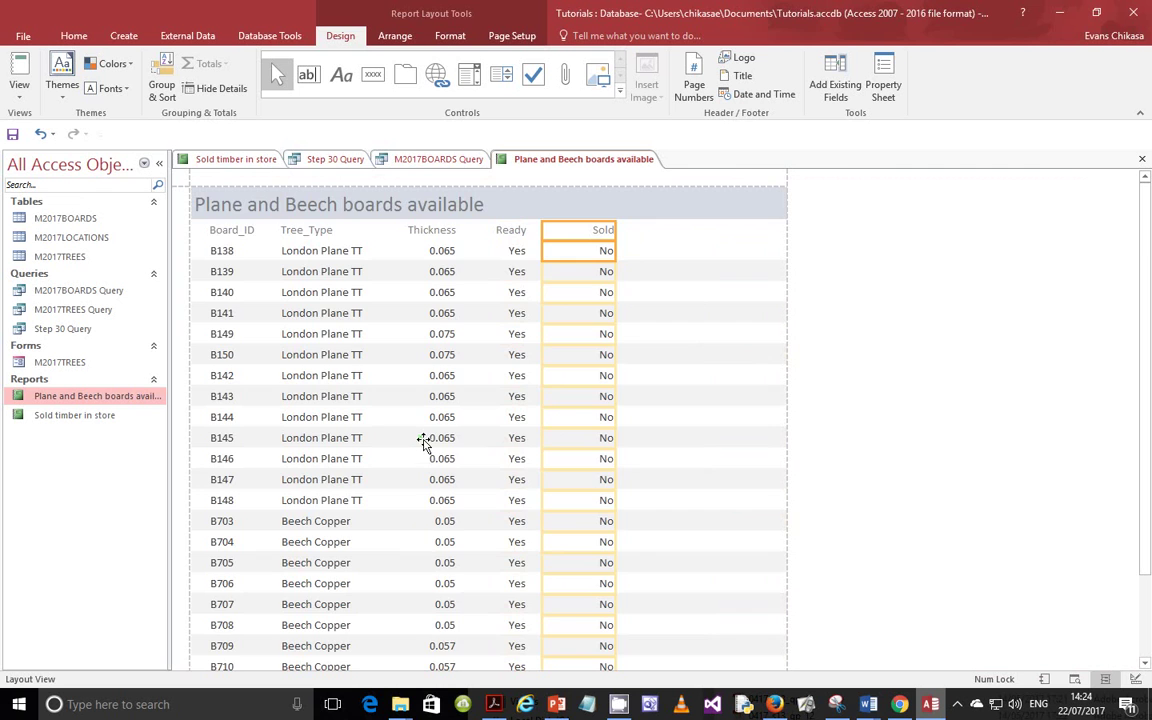
{"action": "scroll", "coordinate": [418, 490], "scroll_direction": "down", "scroll_amount": 3}
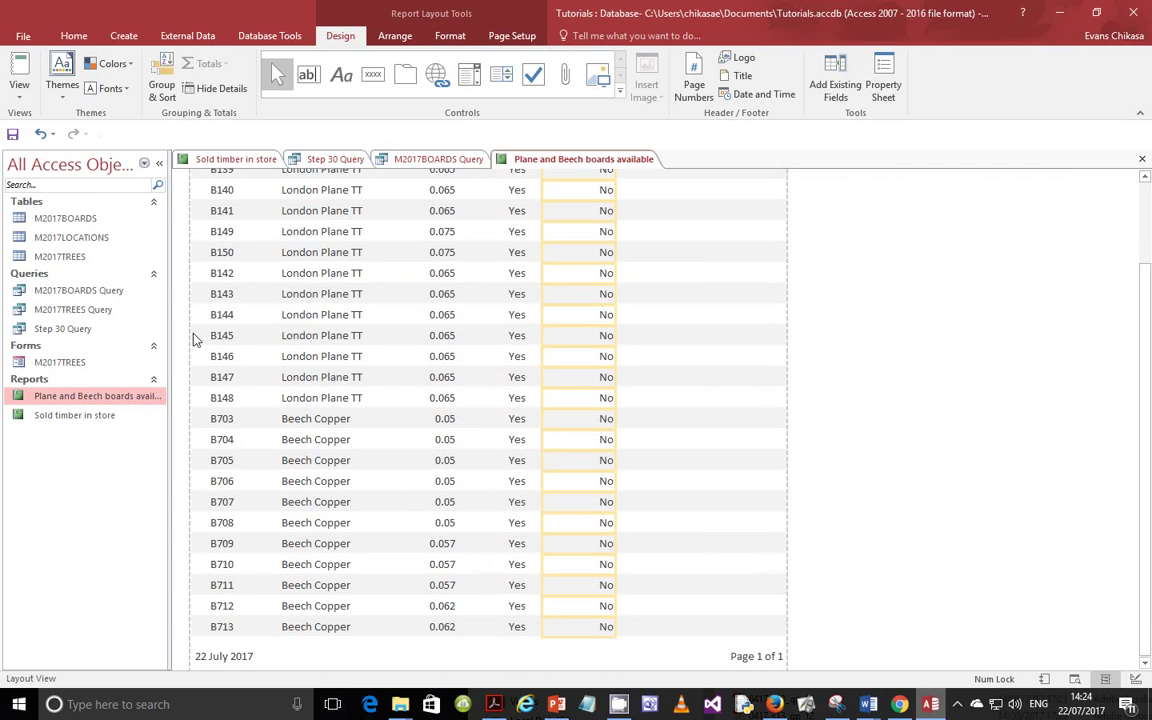
{"action": "right_click", "coordinate": [133, 395]}
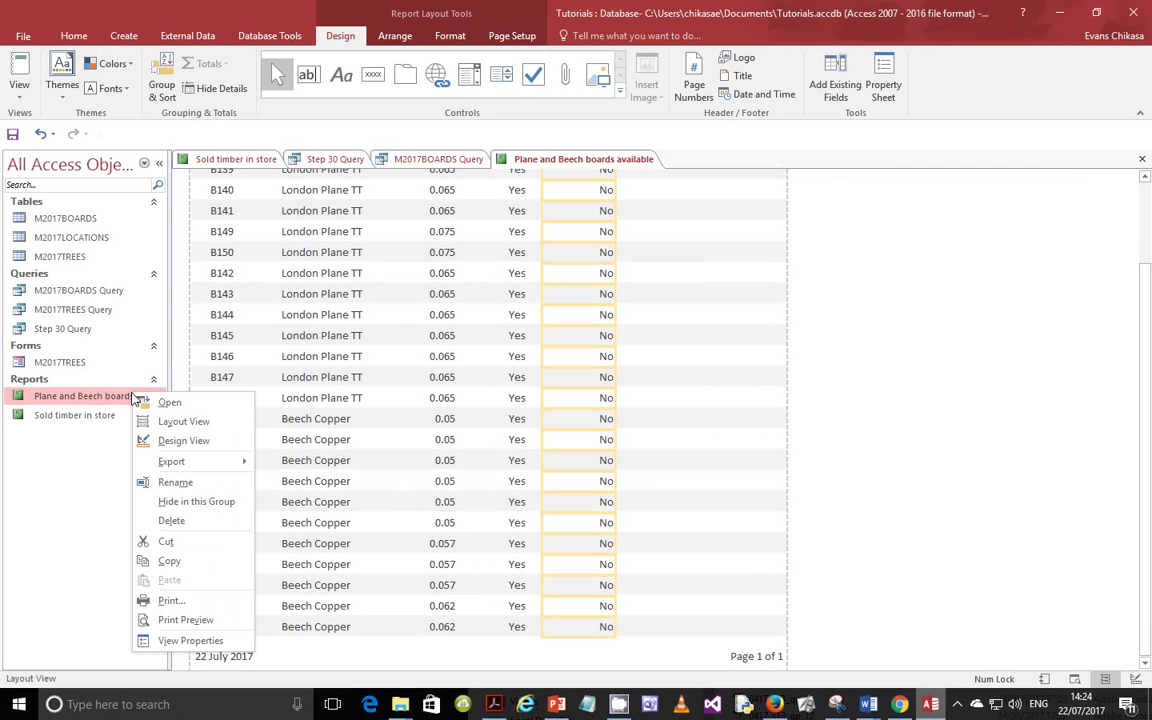
Step: In Design View, delete the page-number and =Now() boxes from the page footer
{"action": "left_click", "coordinate": [183, 441]}
{"action": "left_click", "coordinate": [670, 332]}
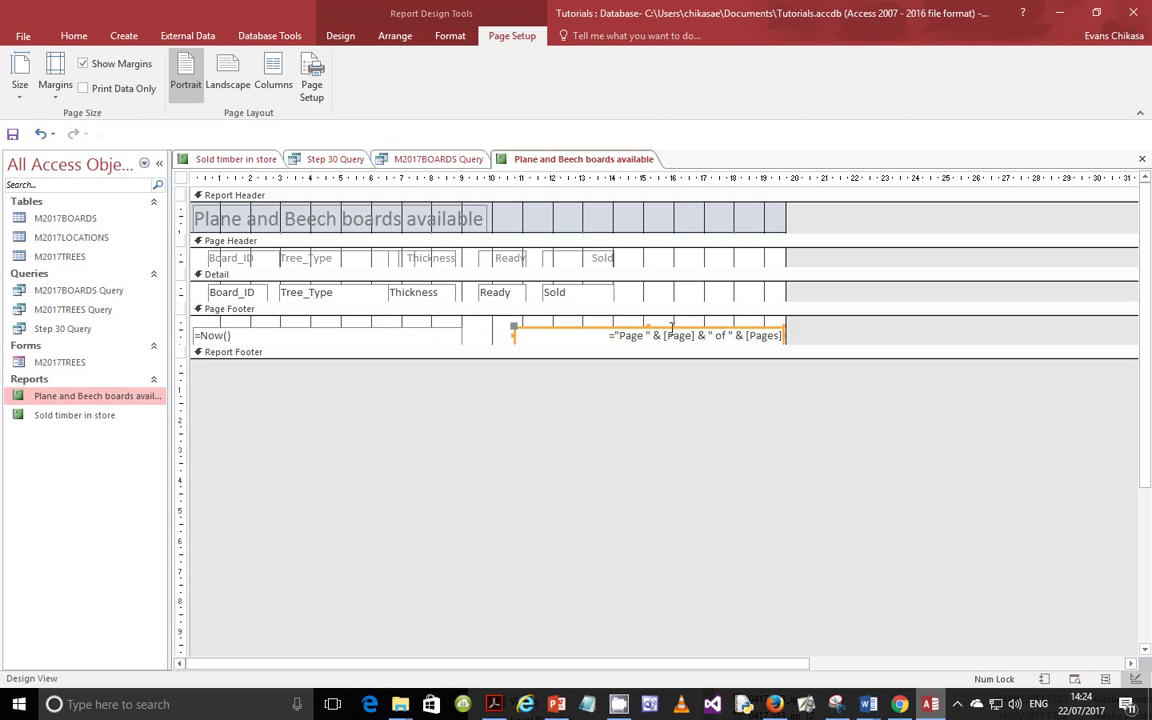
{"action": "key", "text": "Delete"}
{"action": "left_click", "coordinate": [374, 337]}
{"action": "key", "text": "Delete"}
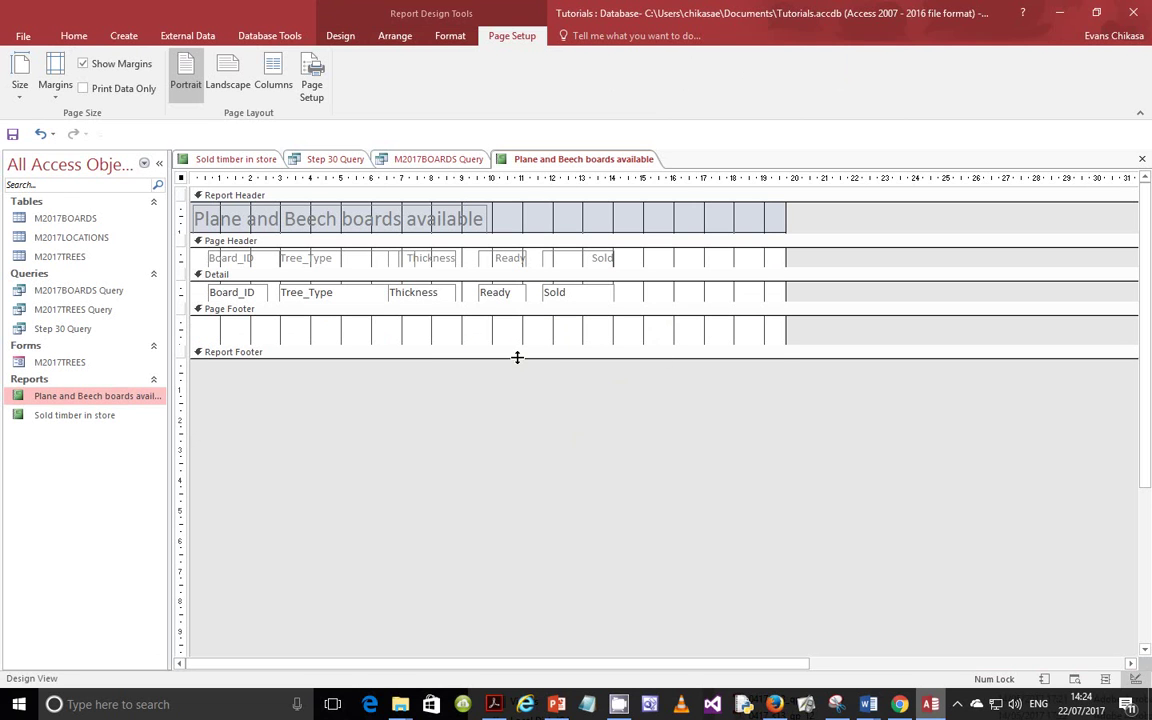
Step: Make the Report Footer taller and the page footer slightly shorter, then view question 31
{"action": "left_click_drag", "start_coordinate": [517, 358], "coordinate": [512, 391]}
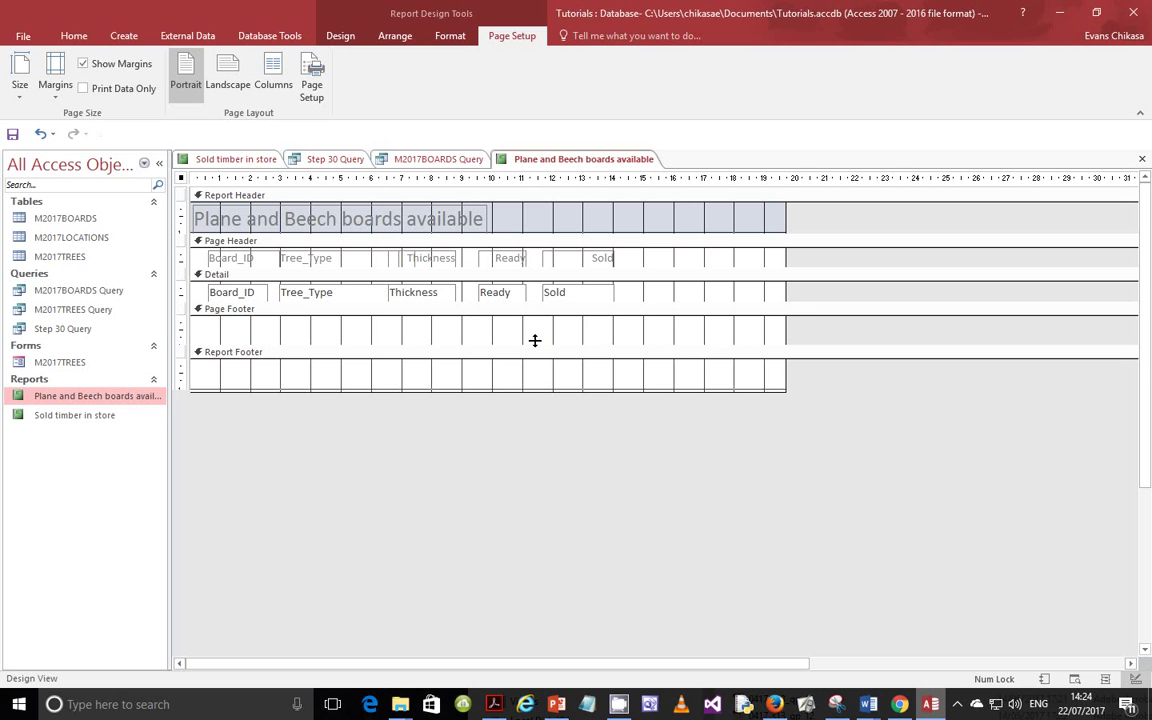
{"action": "left_click_drag", "start_coordinate": [535, 344], "coordinate": [535, 341]}
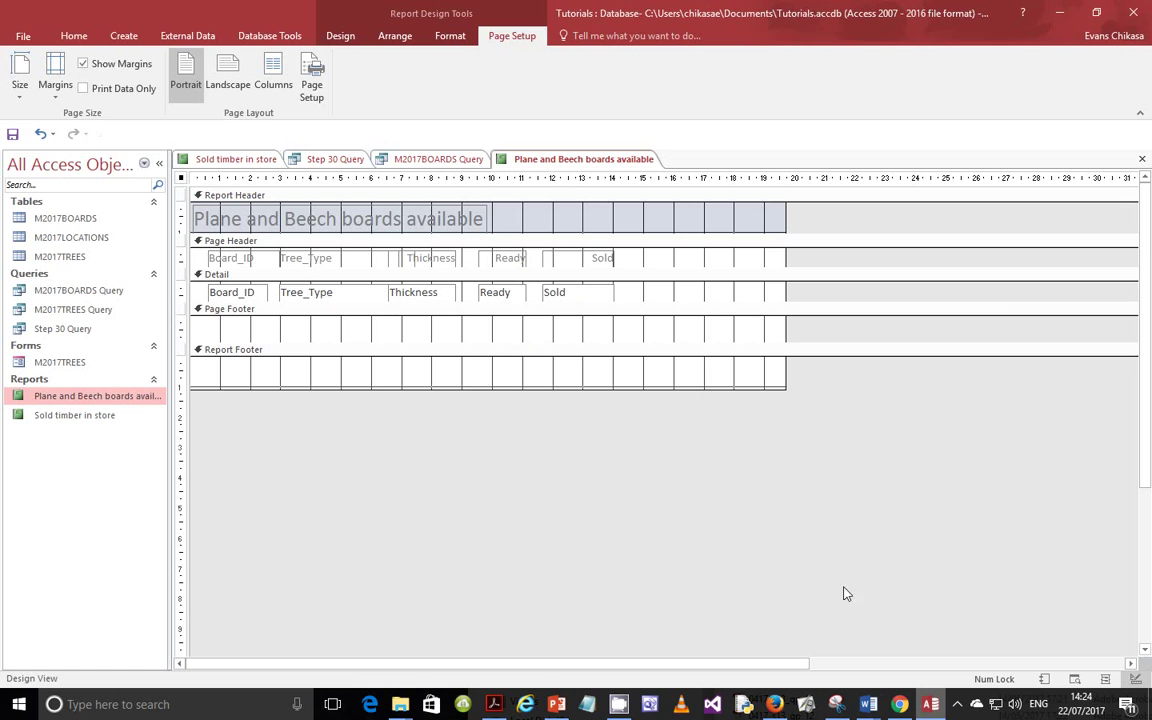
{"action": "left_click", "coordinate": [497, 705]}
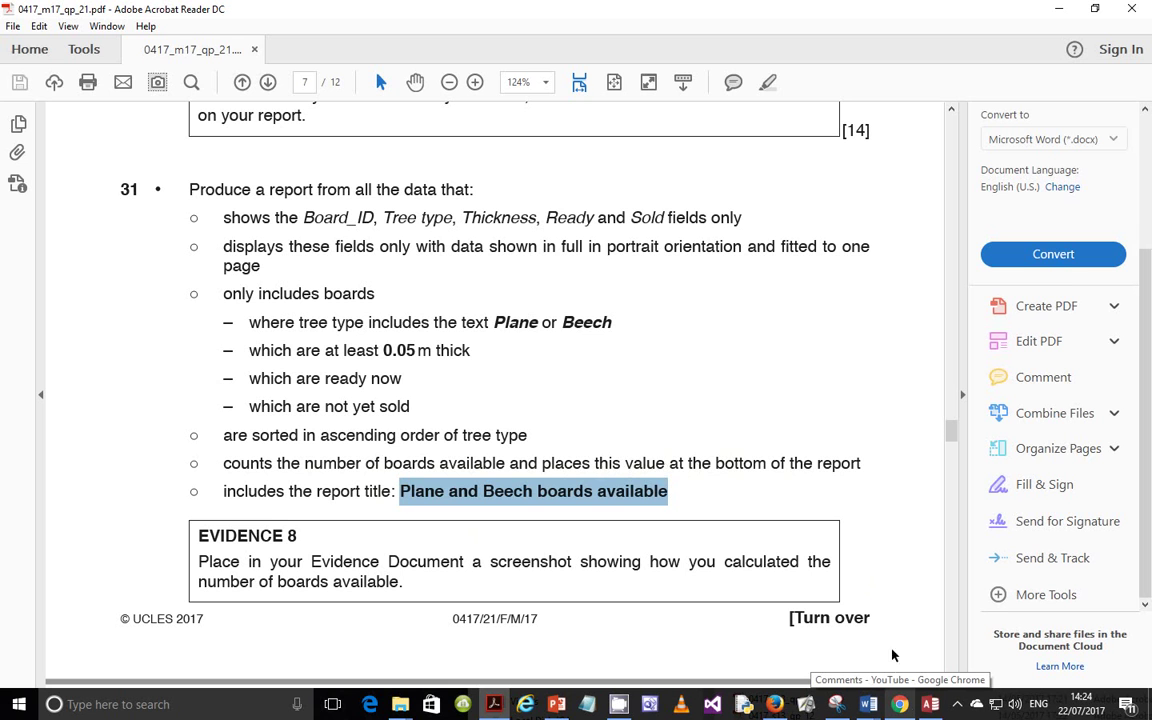
Step: Go back to the Plane and Beech boards available report in Design View
{"action": "key", "text": "alt+Tab"}
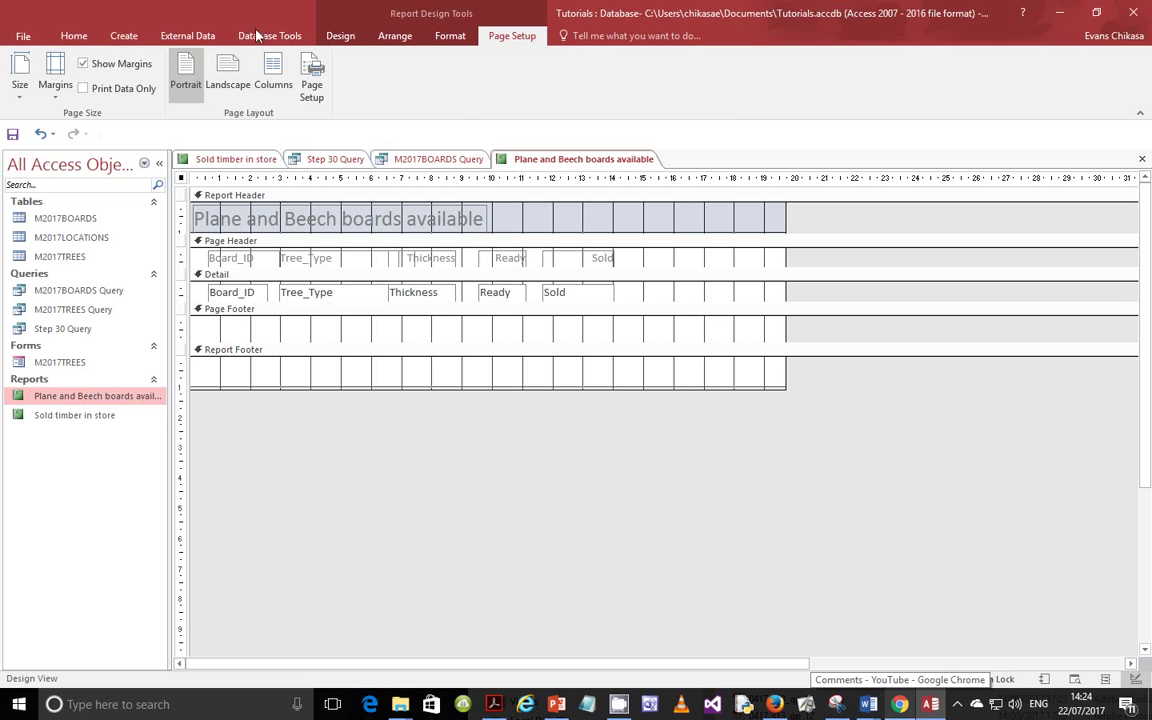
Step: Draw a text box in the Report Footer containing =Count([Board_ID])
{"action": "left_click", "coordinate": [340, 36]}
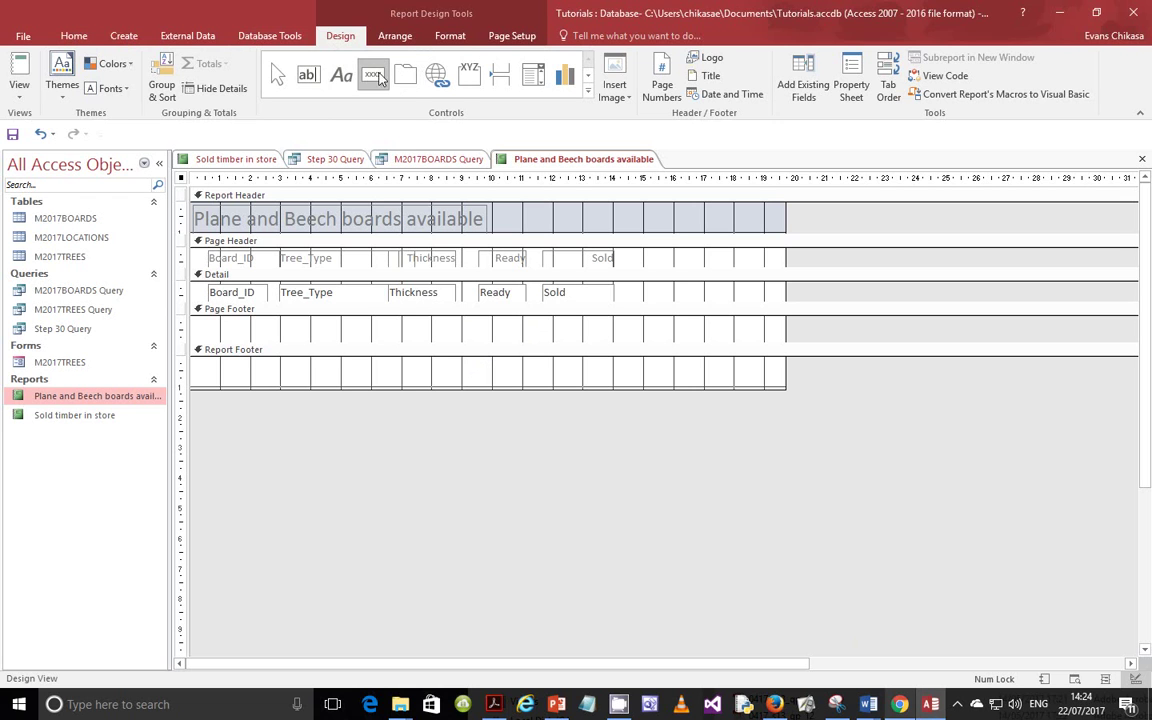
{"action": "left_click", "coordinate": [308, 75]}
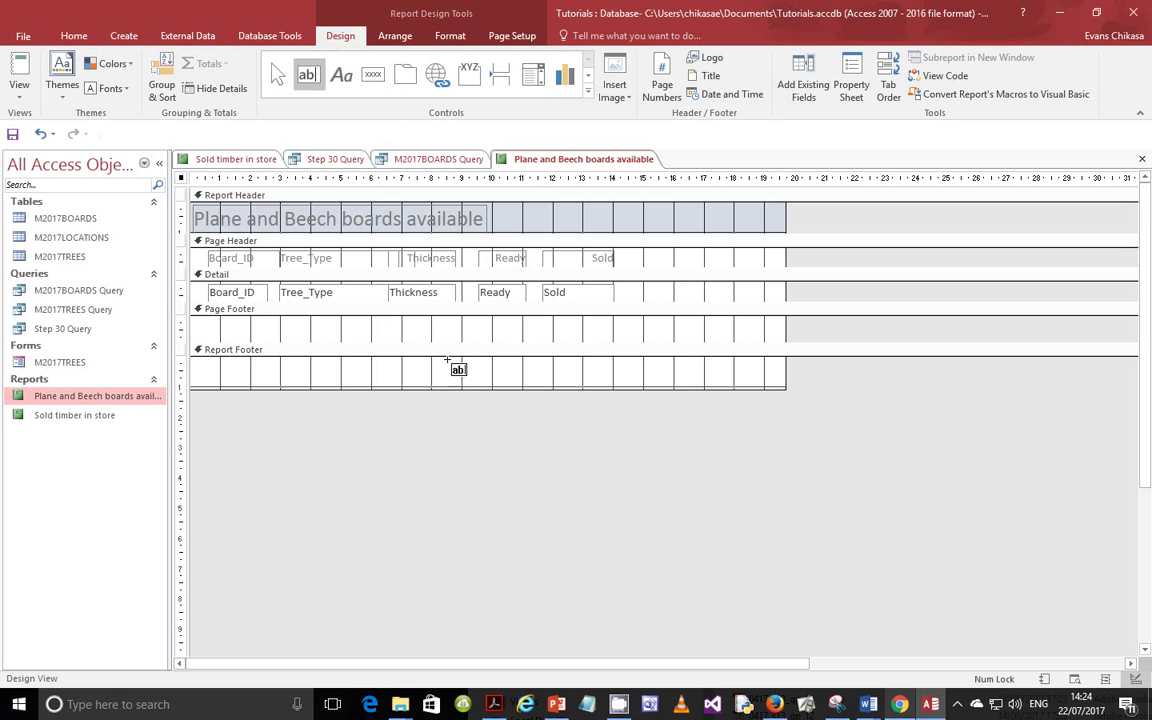
{"action": "left_click_drag", "start_coordinate": [457, 360], "coordinate": [556, 377]}
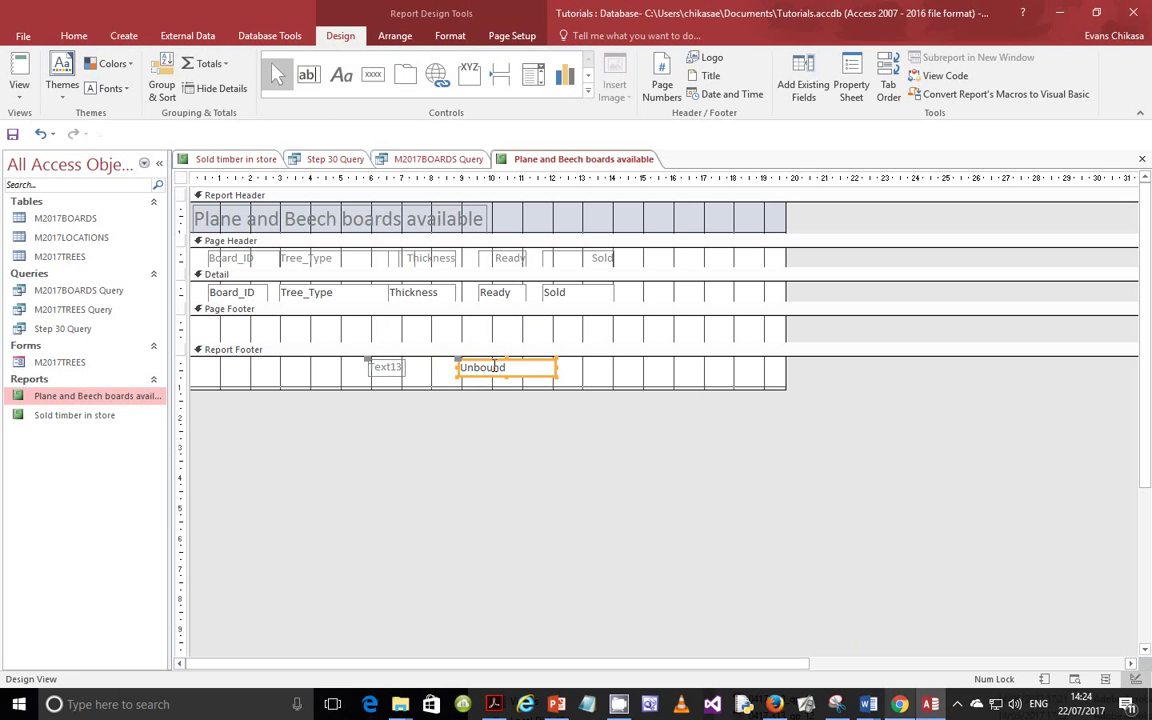
{"action": "left_click", "coordinate": [506, 363]}
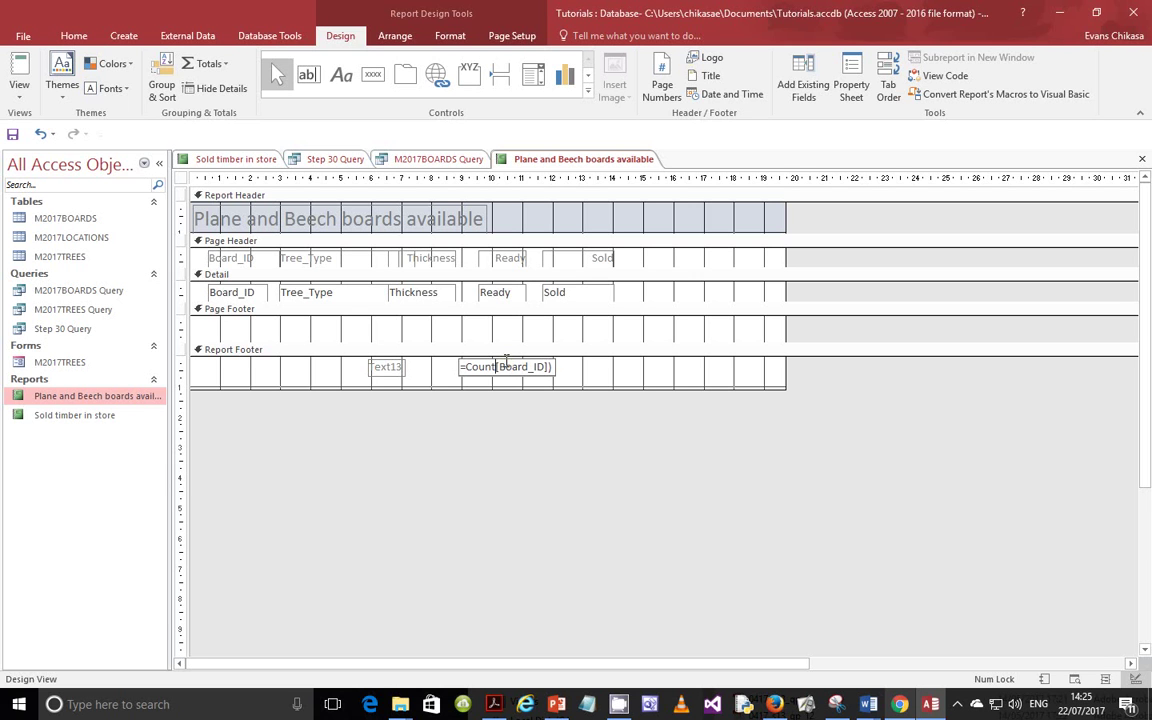
{"action": "type", "text": "("}
Step: Start editing the Text13 label beside the count, then recheck question 31
{"action": "left_click", "coordinate": [396, 369]}
{"action": "double_click", "coordinate": [397, 369]}
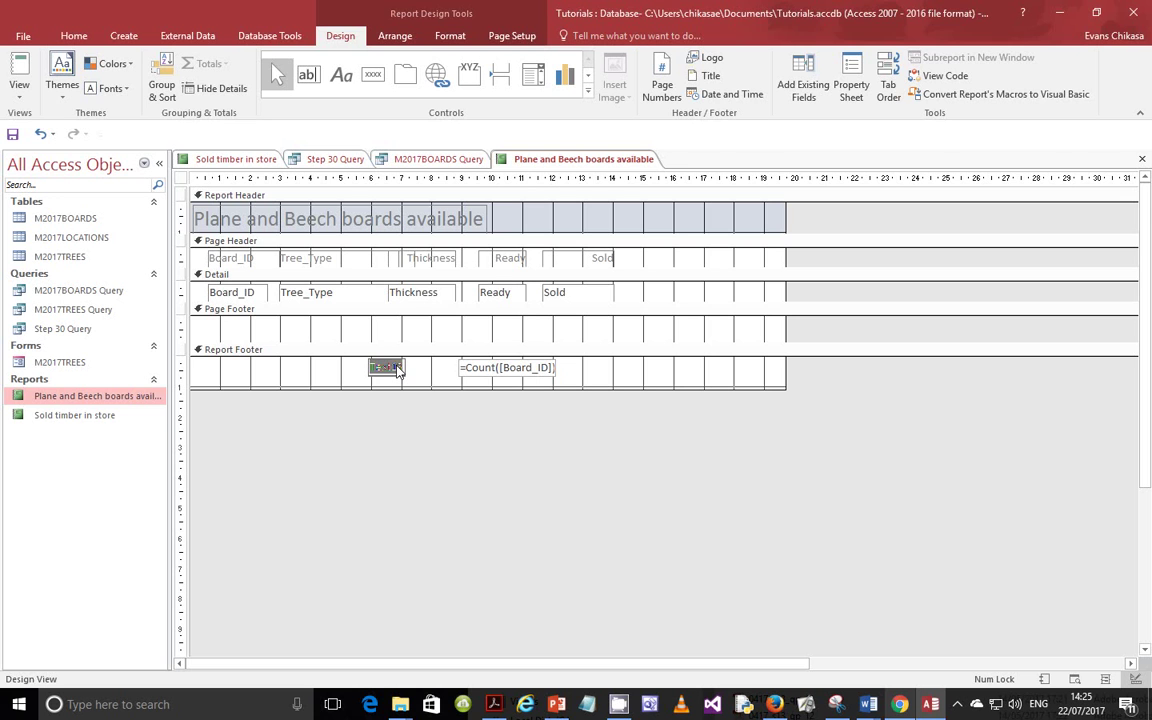
{"action": "left_click", "coordinate": [494, 704]}
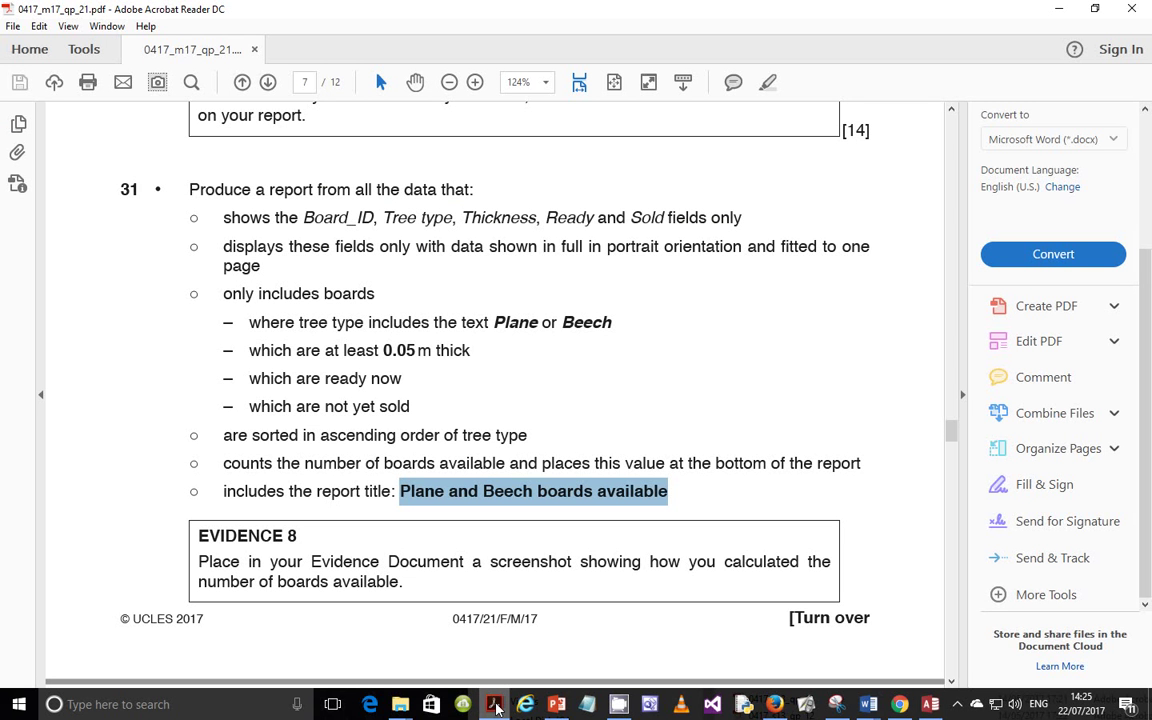
Step: Enter 'Number of Boards available' as the new report footer label text
{"action": "left_click", "coordinate": [494, 704]}
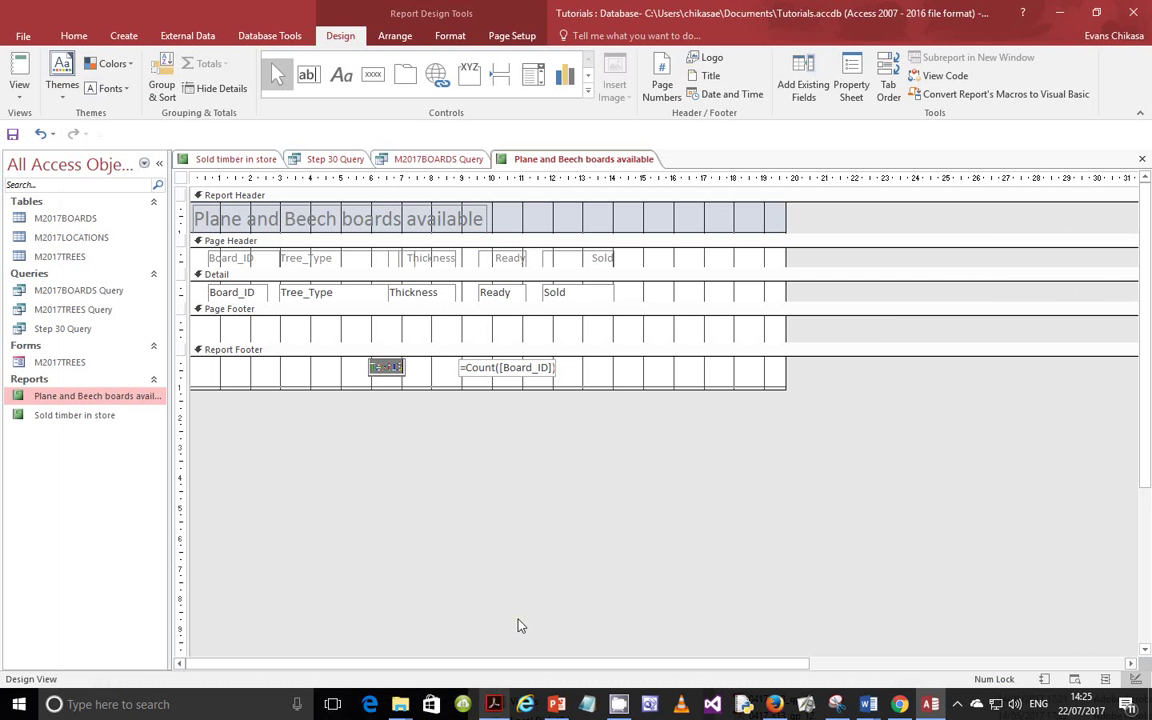
{"action": "type", "text": "Number of Boa"}
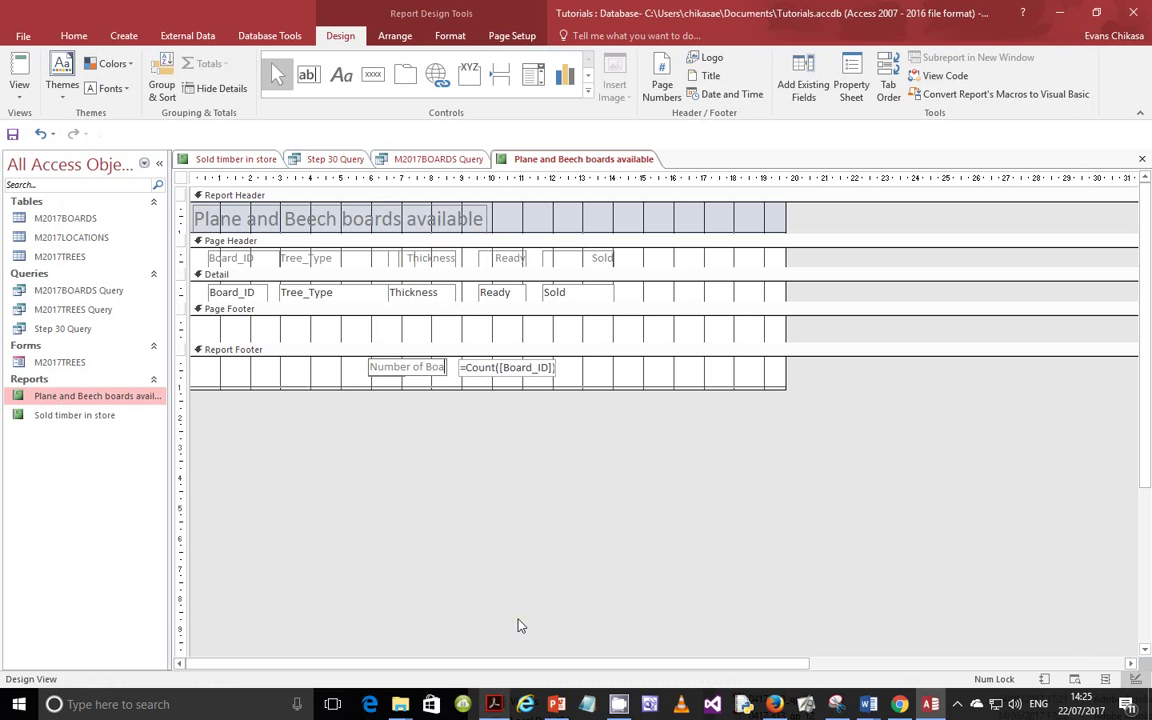
{"action": "type", "text": "rds available"}
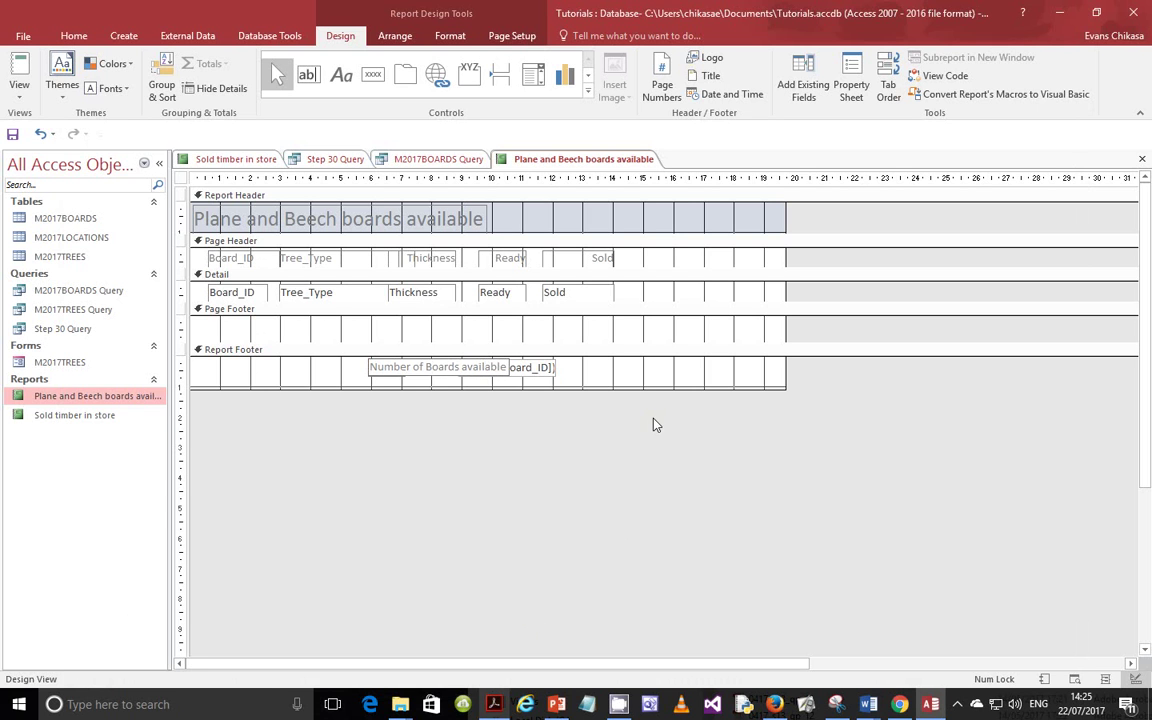
{"action": "left_click", "coordinate": [650, 373]}
Step: Move the label left and nudge the =Count([Board_ID]) box alongside it in the footer
{"action": "left_click", "coordinate": [527, 368]}
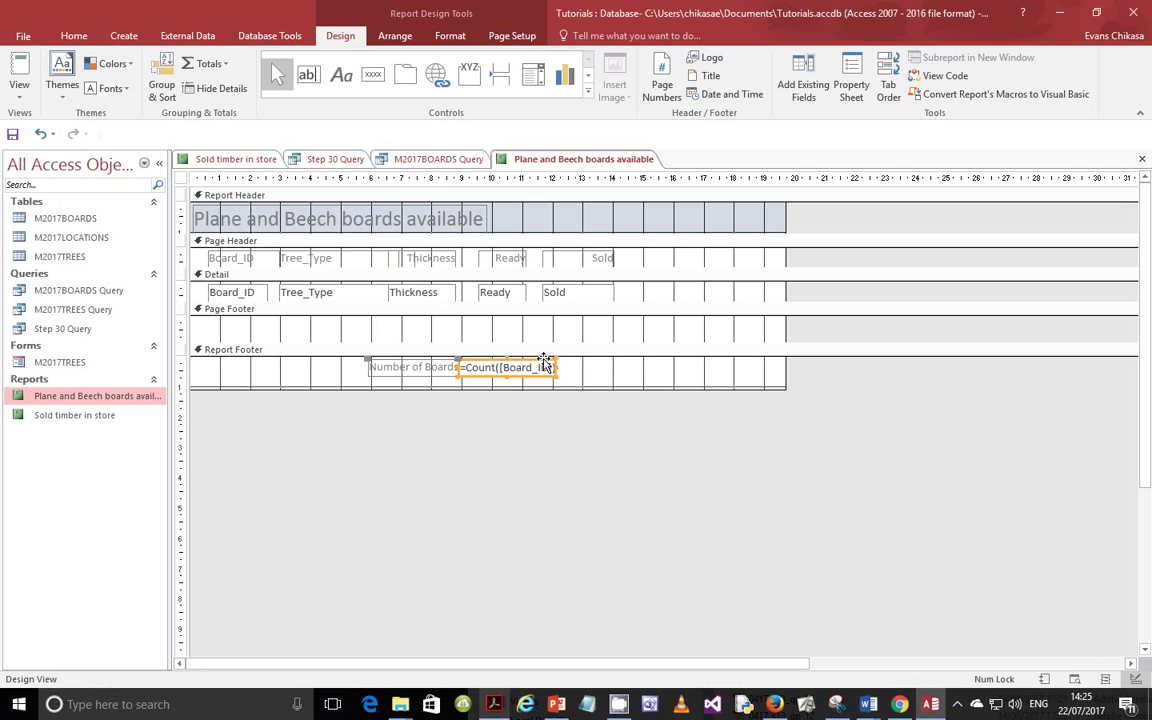
{"action": "left_click_drag", "start_coordinate": [545, 360], "coordinate": [609, 361]}
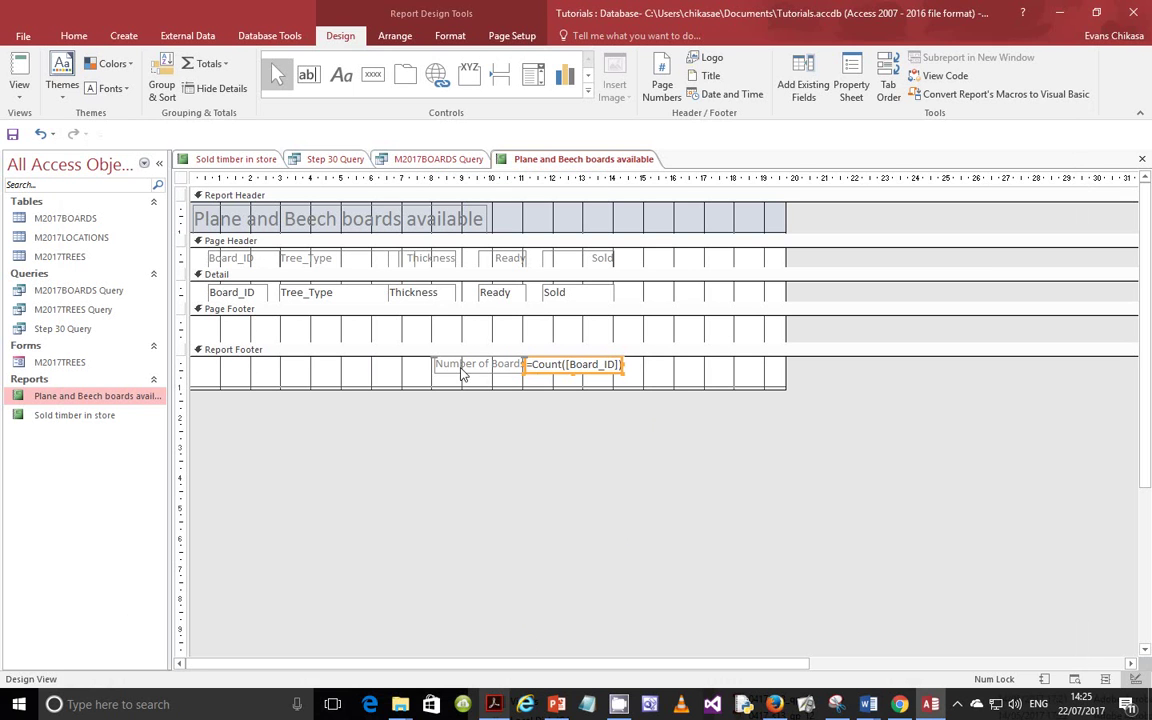
{"action": "left_click", "coordinate": [462, 372]}
{"action": "left_click_drag", "start_coordinate": [433, 362], "coordinate": [377, 360]}
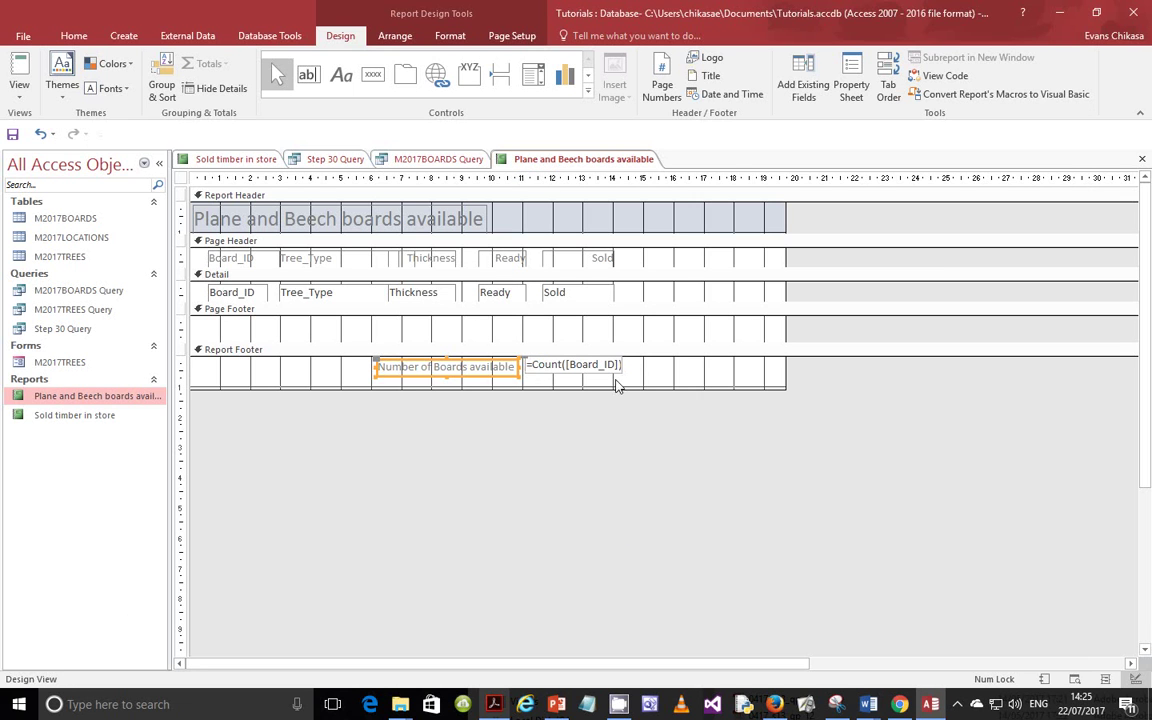
{"action": "left_click", "coordinate": [612, 370]}
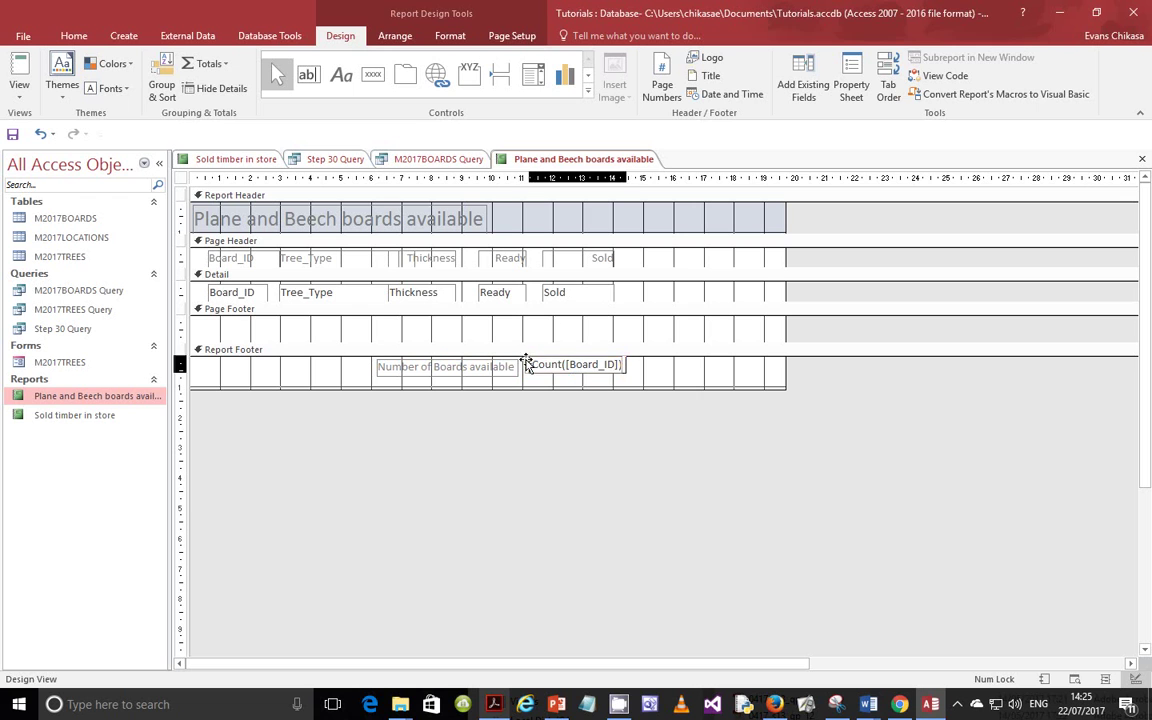
{"action": "left_click_drag", "start_coordinate": [522, 360], "coordinate": [527, 363]}
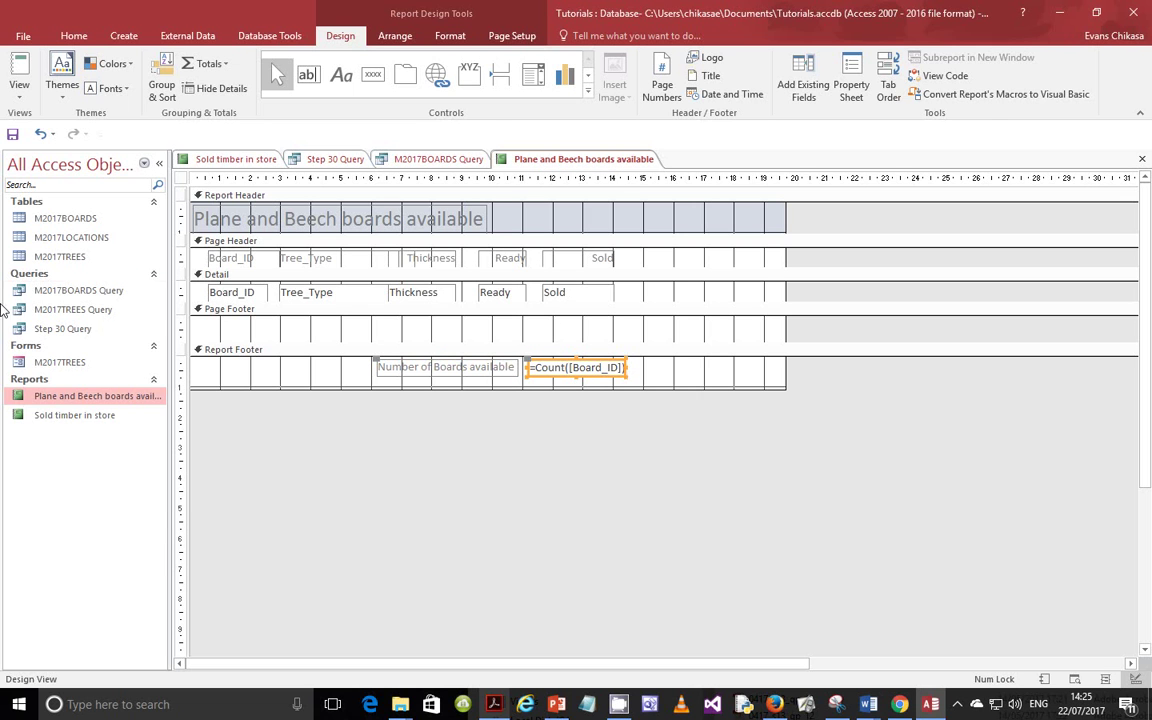
{"action": "right_click", "coordinate": [85, 396]}
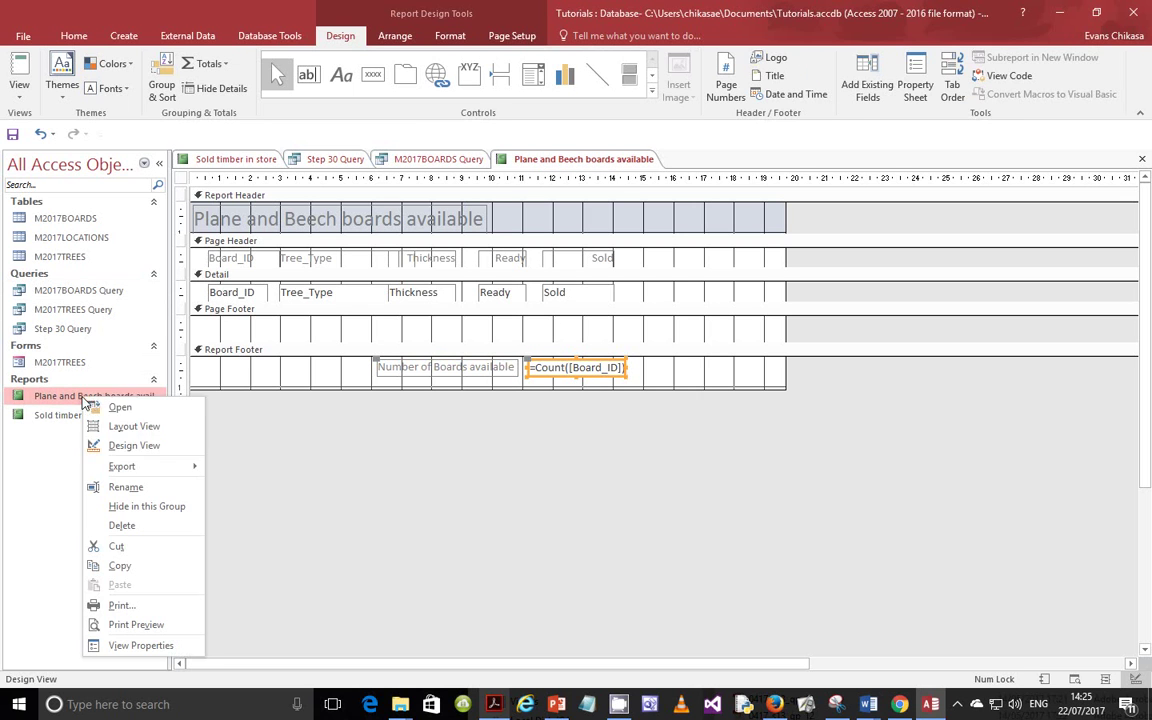
Step: View the report in Layout View and confirm the footer total of 24 boards
{"action": "left_click", "coordinate": [146, 427]}
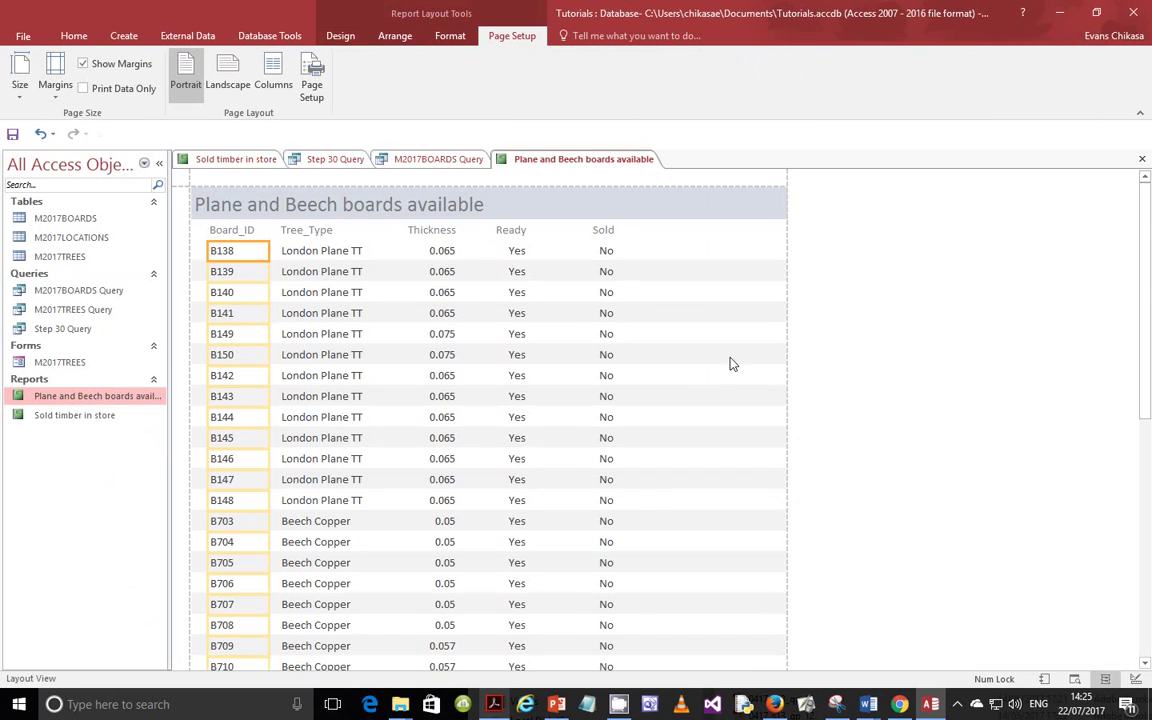
{"action": "scroll", "coordinate": [640, 458], "scroll_direction": "down", "scroll_amount": 3}
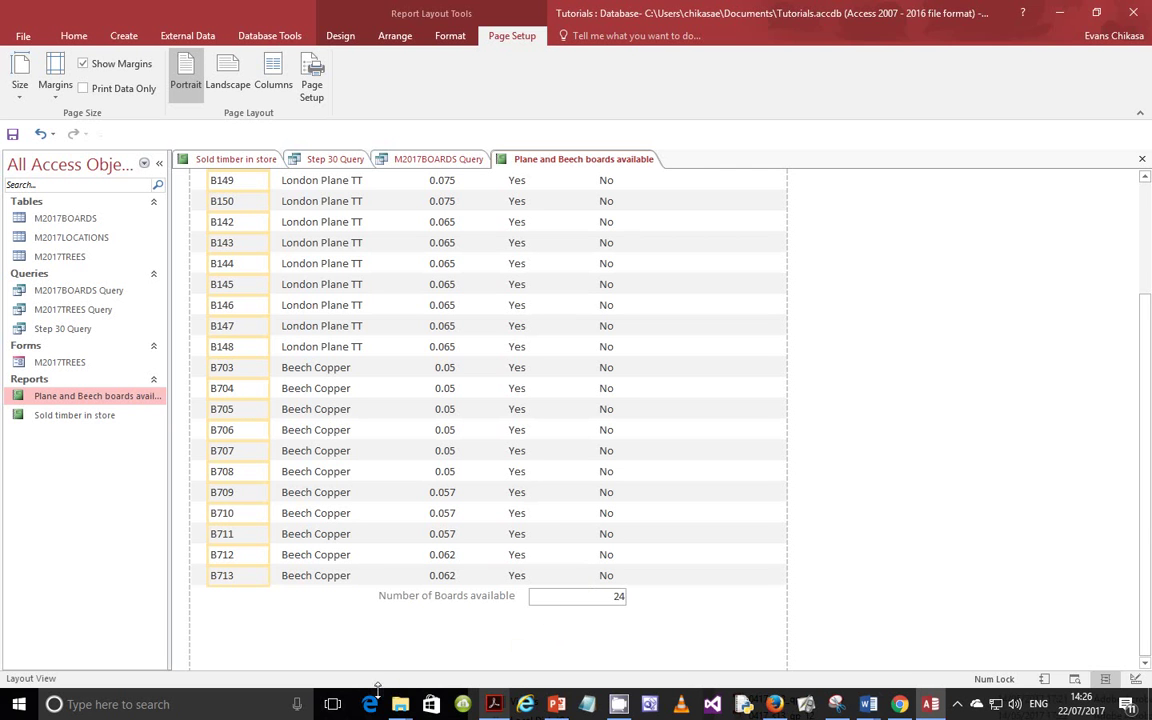
{"action": "left_click", "coordinate": [494, 704]}
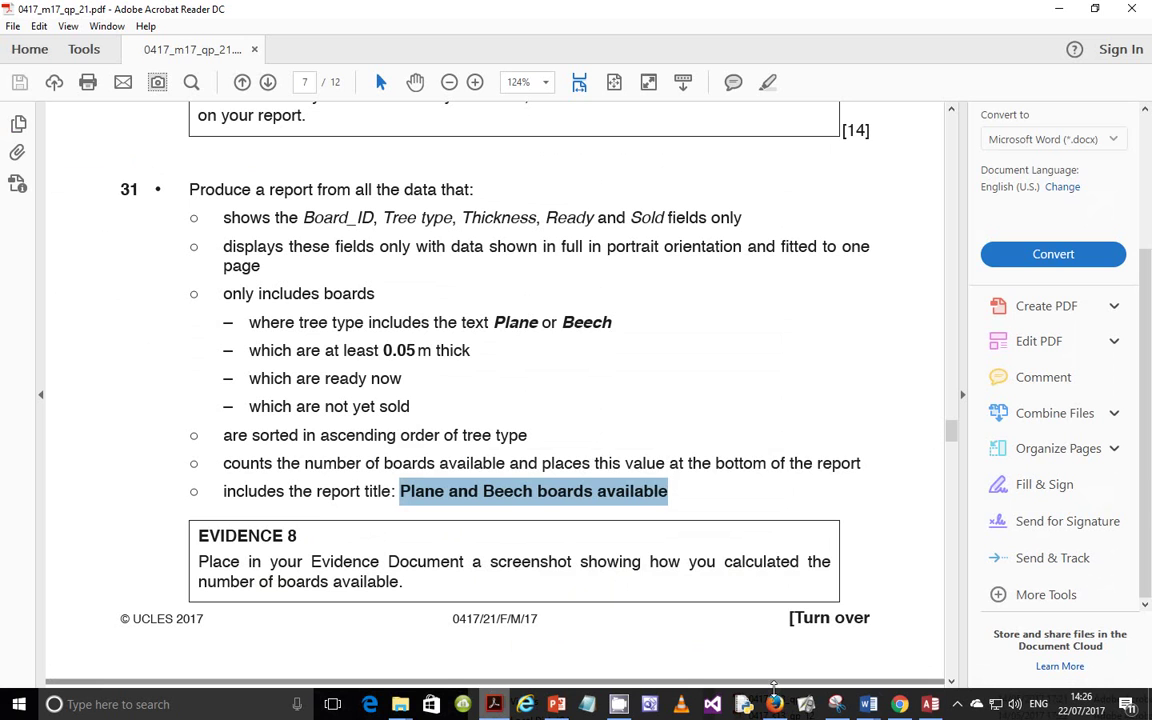
{"action": "left_click", "coordinate": [927, 706]}
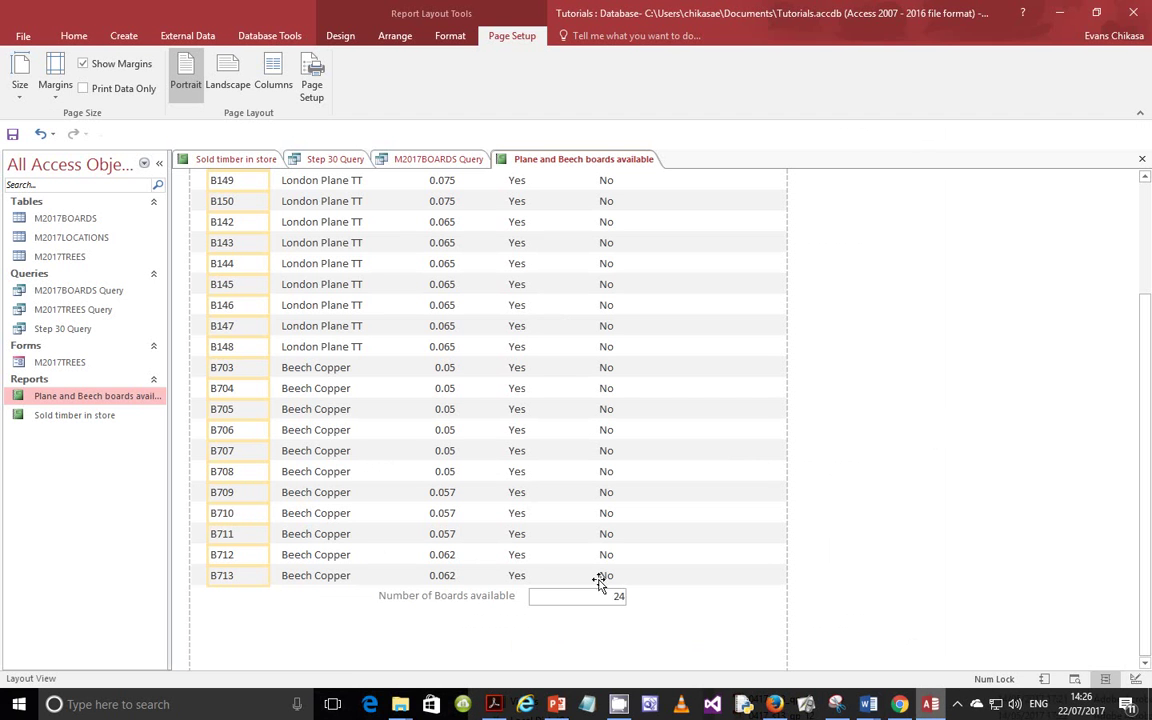
Step: Reopen the report in Design View and copy a screenshot of the =Count([Board_ID]) footer
{"action": "right_click", "coordinate": [63, 399]}
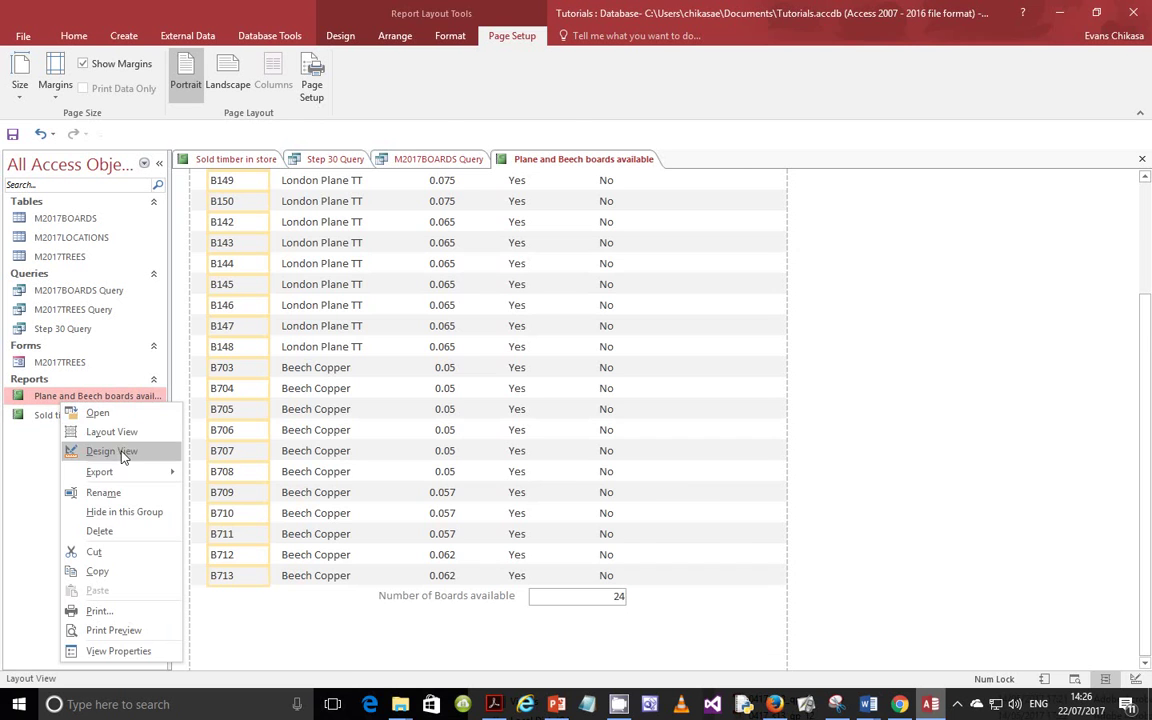
{"action": "left_click", "coordinate": [122, 451]}
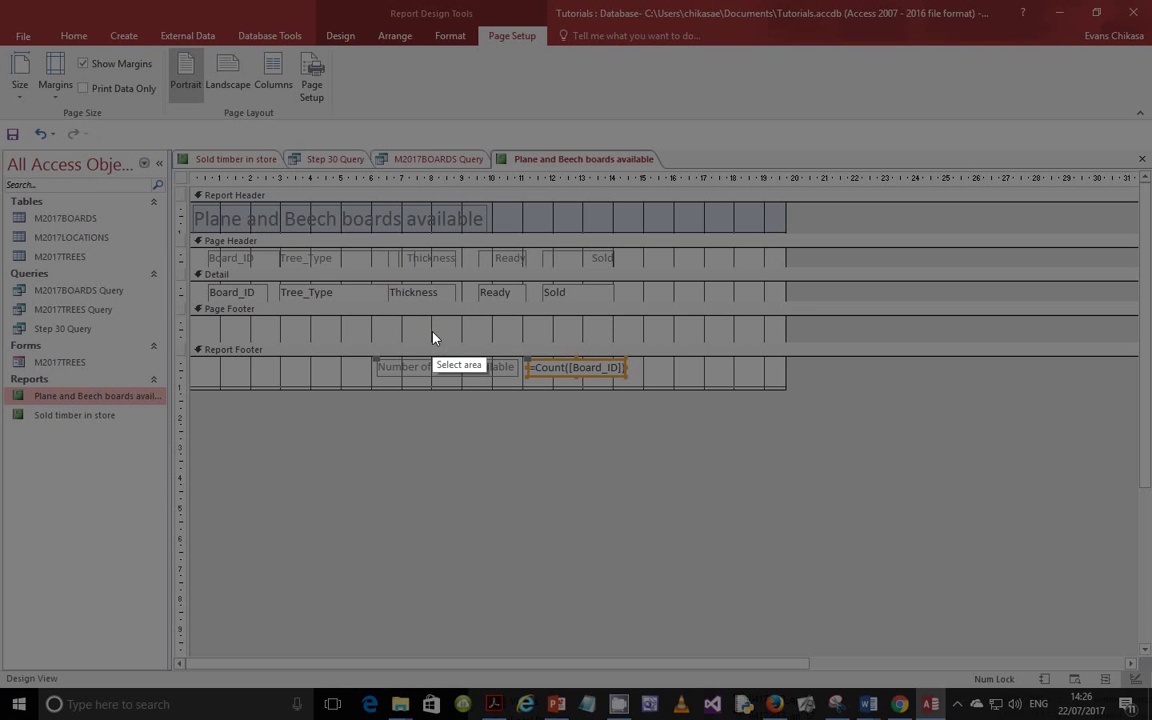
{"action": "left_click_drag", "start_coordinate": [432, 337], "coordinate": [681, 392]}
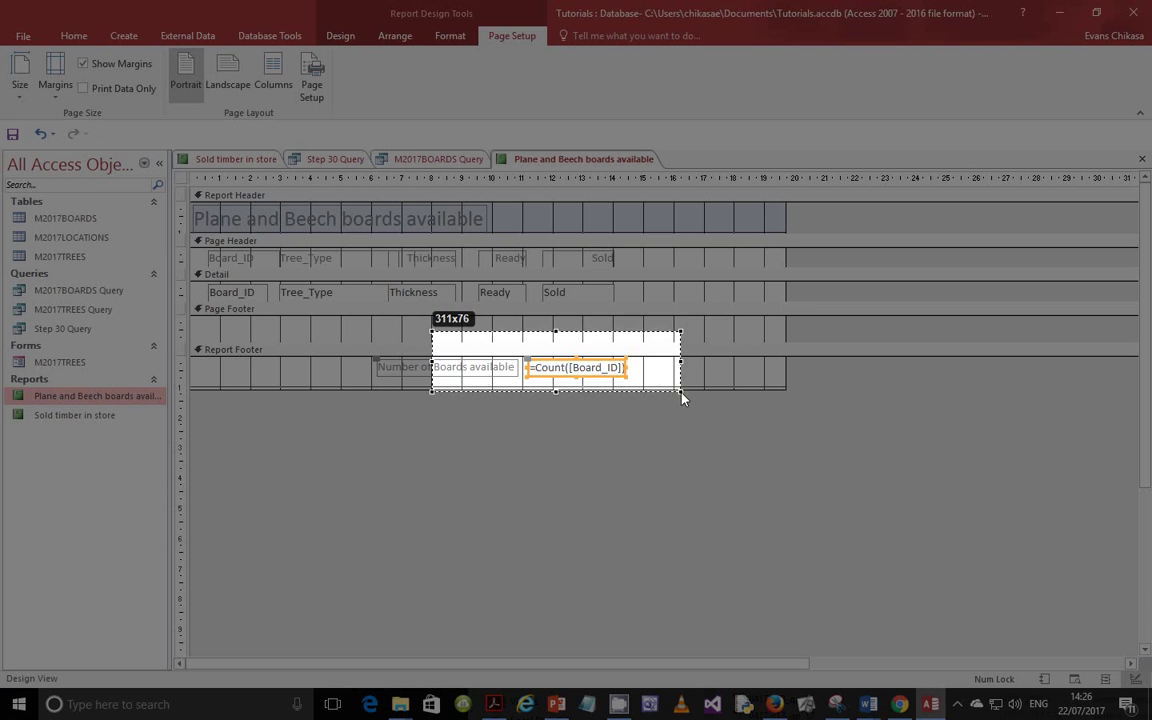
{"action": "left_click", "coordinate": [618, 408]}
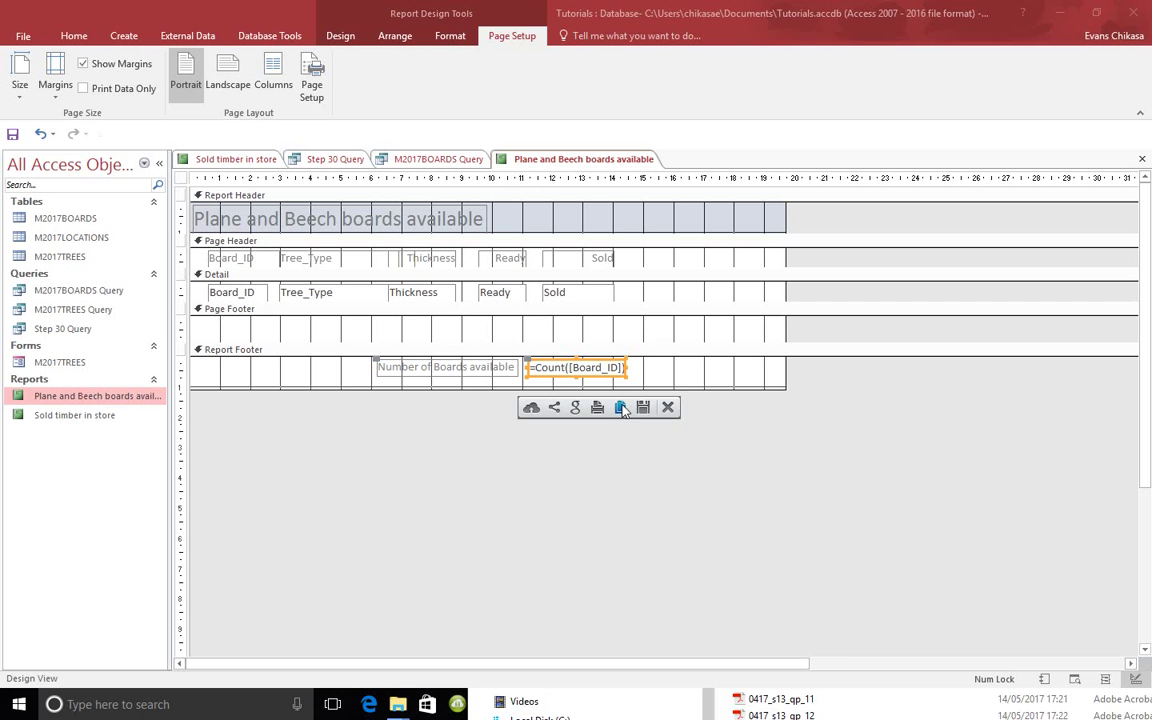
Step: Bring up the EVIDENCE0001 Word document at its Evidence 7–9 headings
{"action": "mouse_move", "coordinate": [851, 704]}
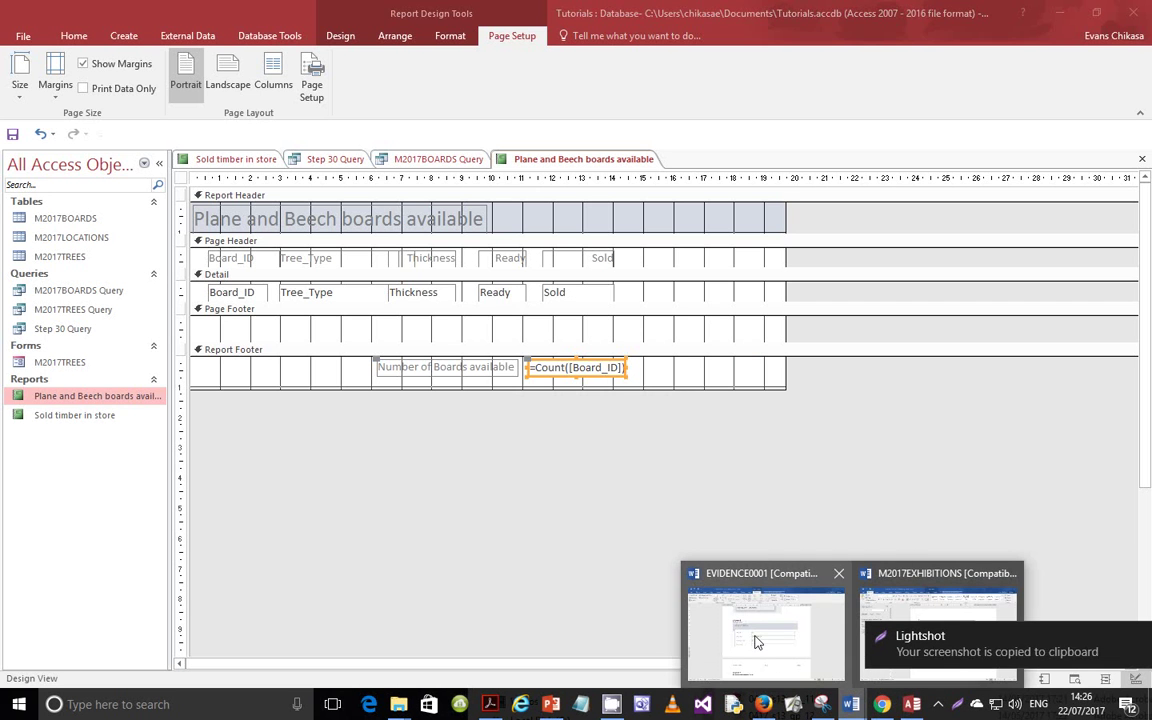
{"action": "left_click", "coordinate": [757, 642]}
{"action": "scroll", "coordinate": [568, 470], "scroll_direction": "down", "scroll_amount": 3}
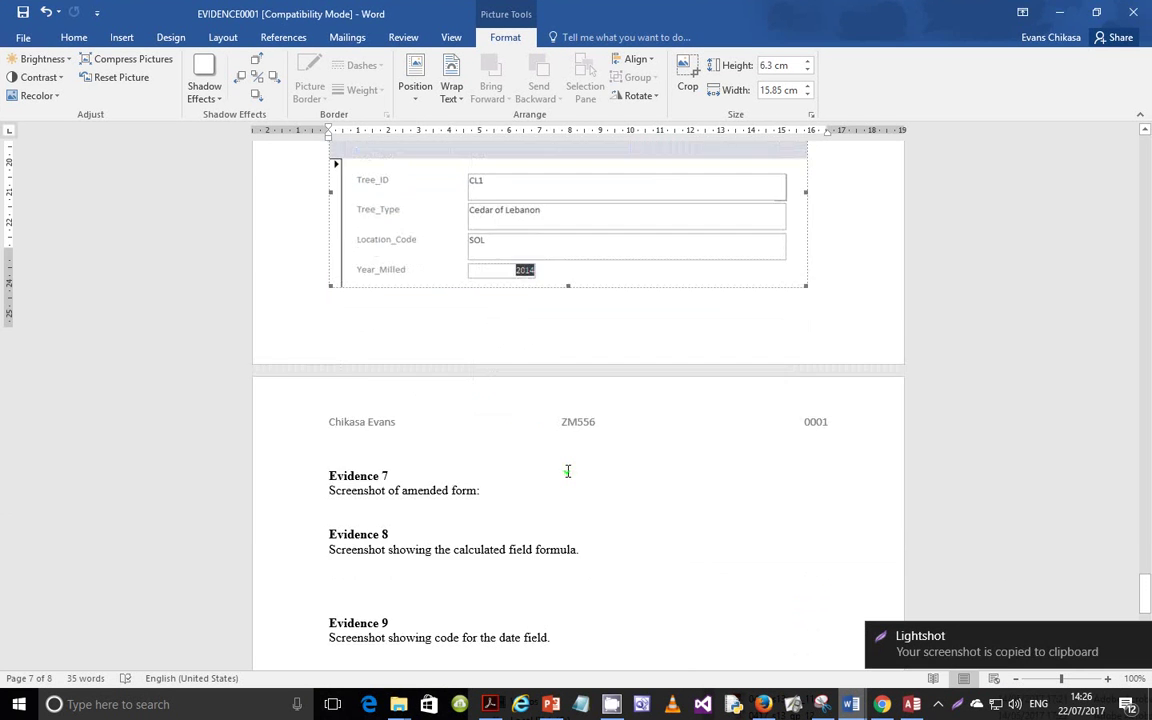
Step: Paste the count-formula screenshot over the placeholder line under Evidence 8
{"action": "triple_click", "coordinate": [476, 511]}
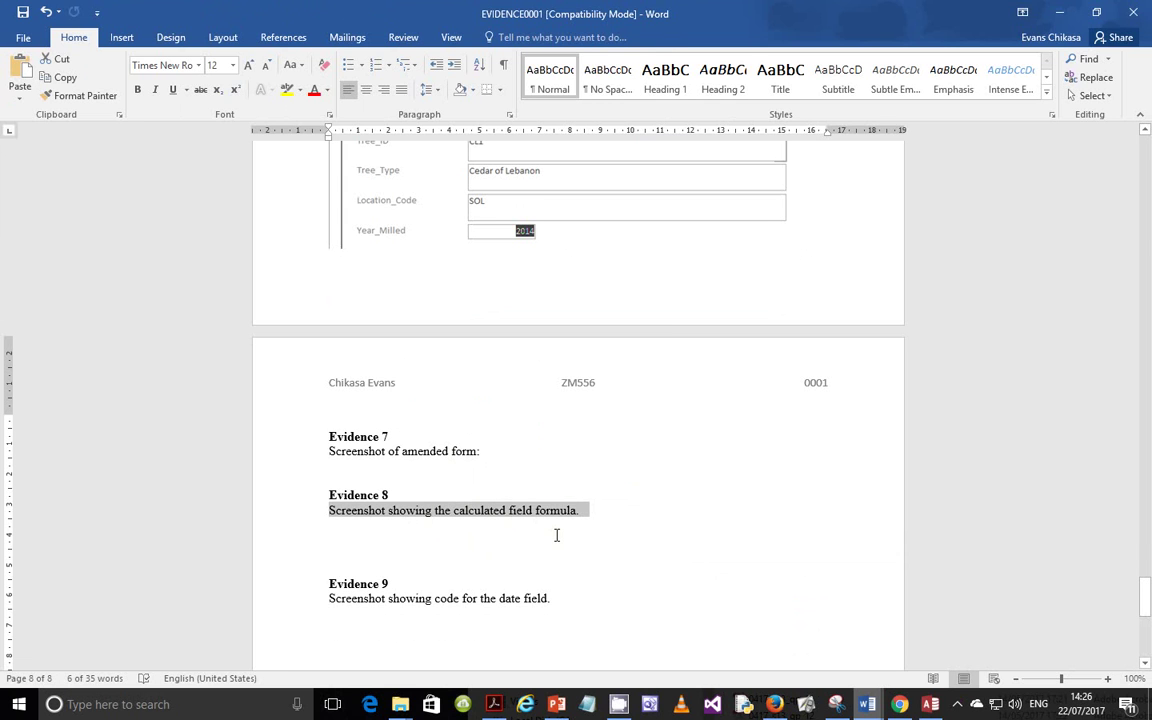
{"action": "key", "text": "ctrl+v"}
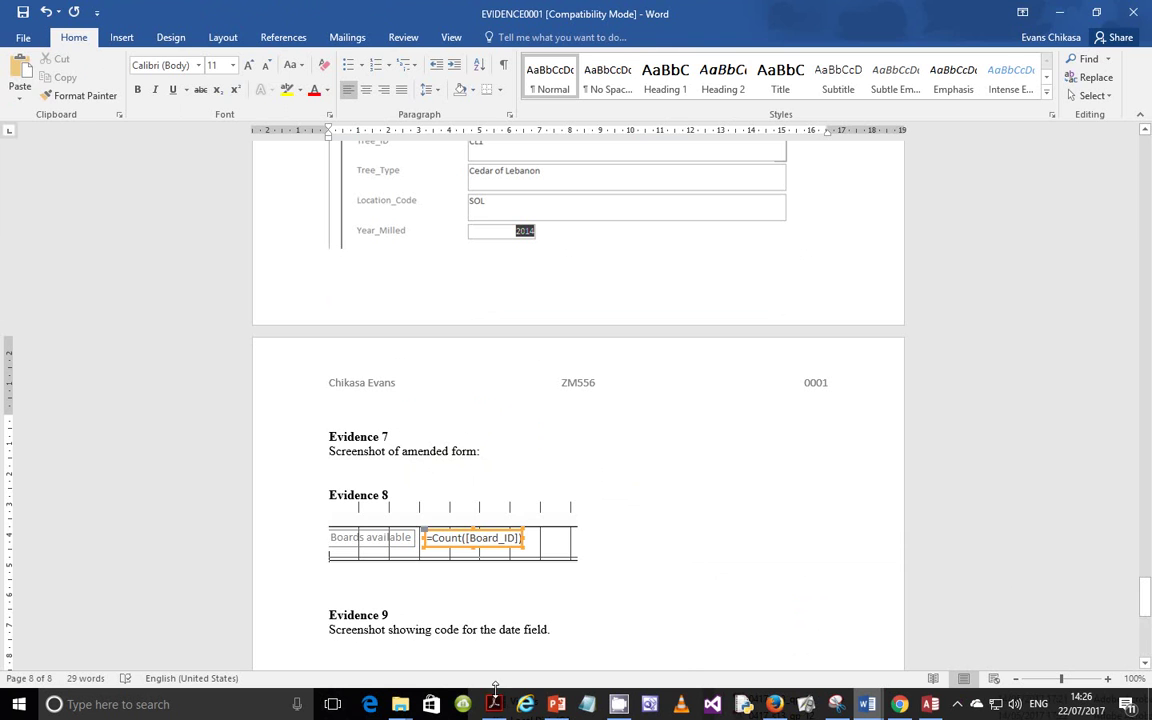
{"action": "left_click", "coordinate": [505, 642]}
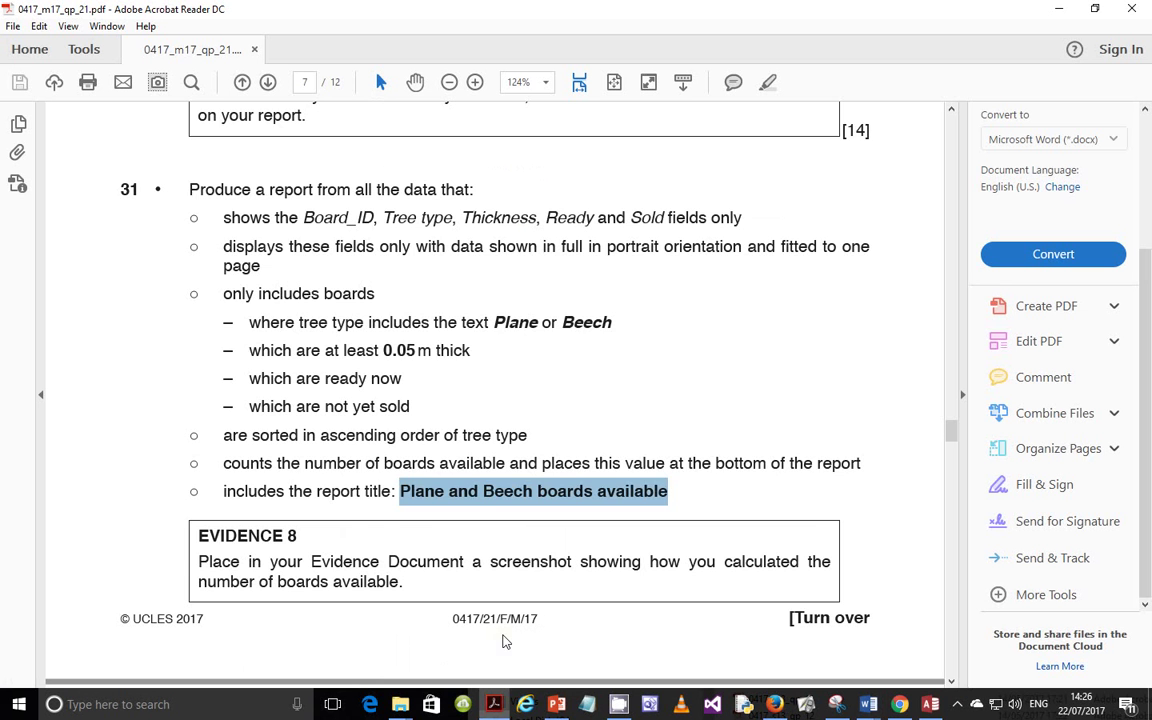
{"action": "scroll", "coordinate": [620, 440], "scroll_direction": "up", "scroll_amount": 15}
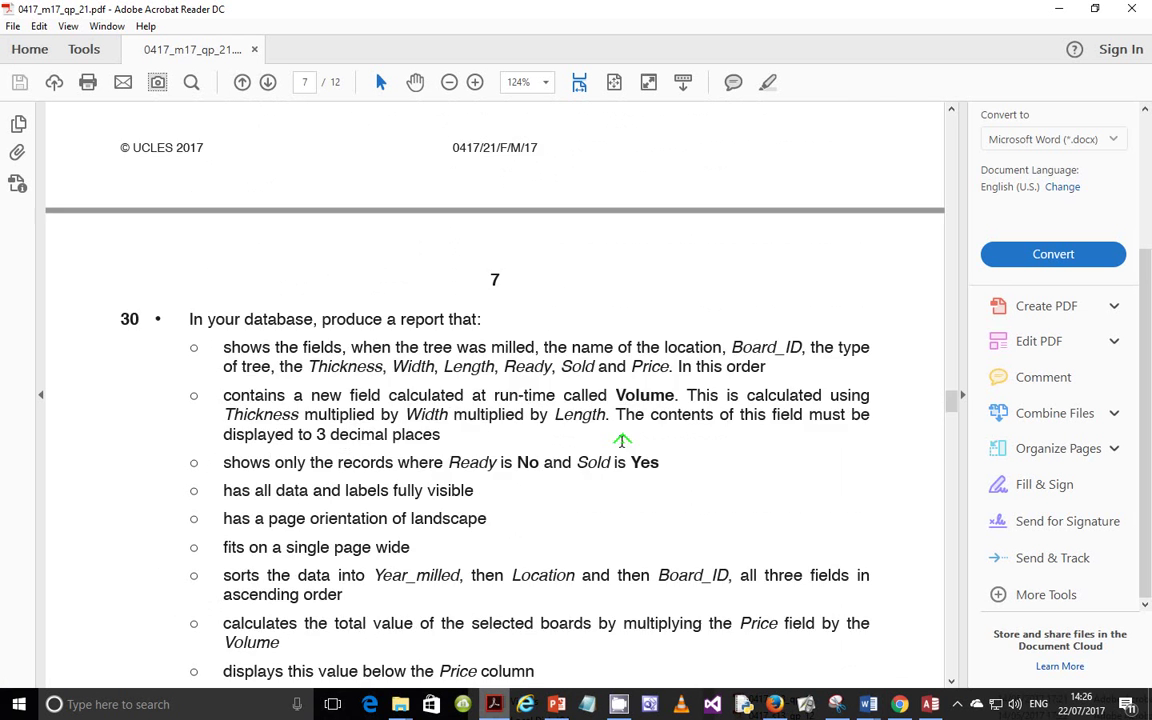
Step: Review question 27's Evidence 7 requirement in the PDF, then go back to the Access report design
{"action": "scroll", "coordinate": [622, 440], "scroll_direction": "up", "scroll_amount": 10}
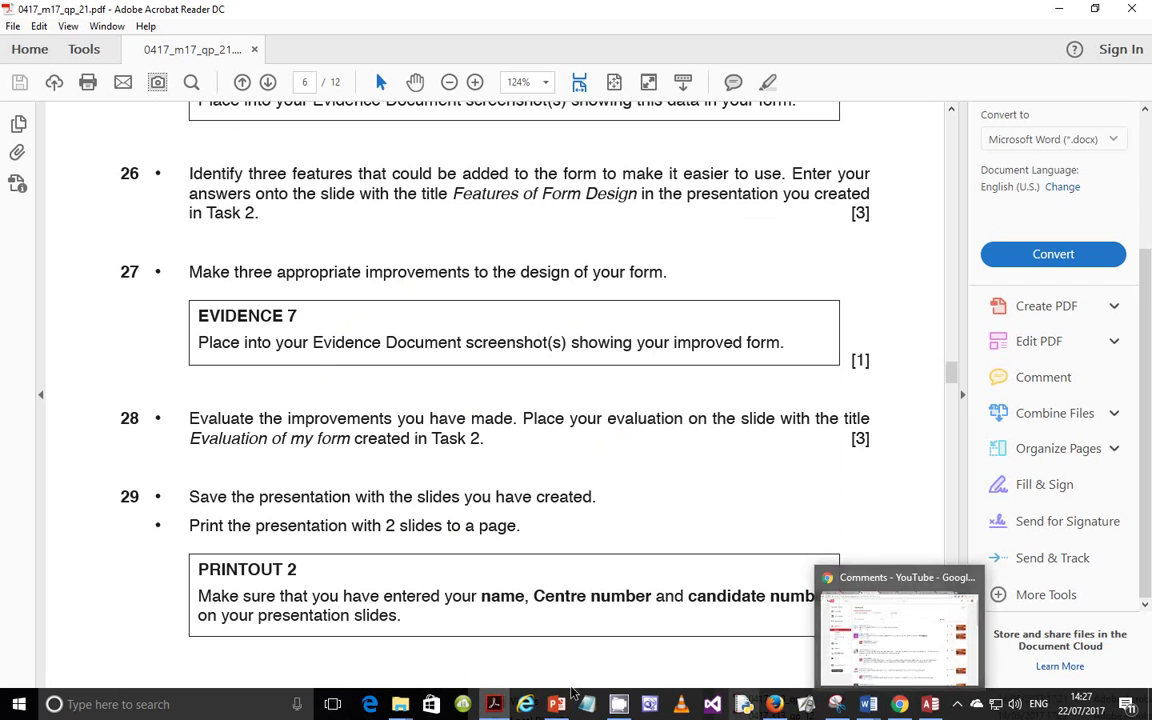
{"action": "mouse_move", "coordinate": [557, 708]}
{"action": "mouse_move", "coordinate": [573, 653]}
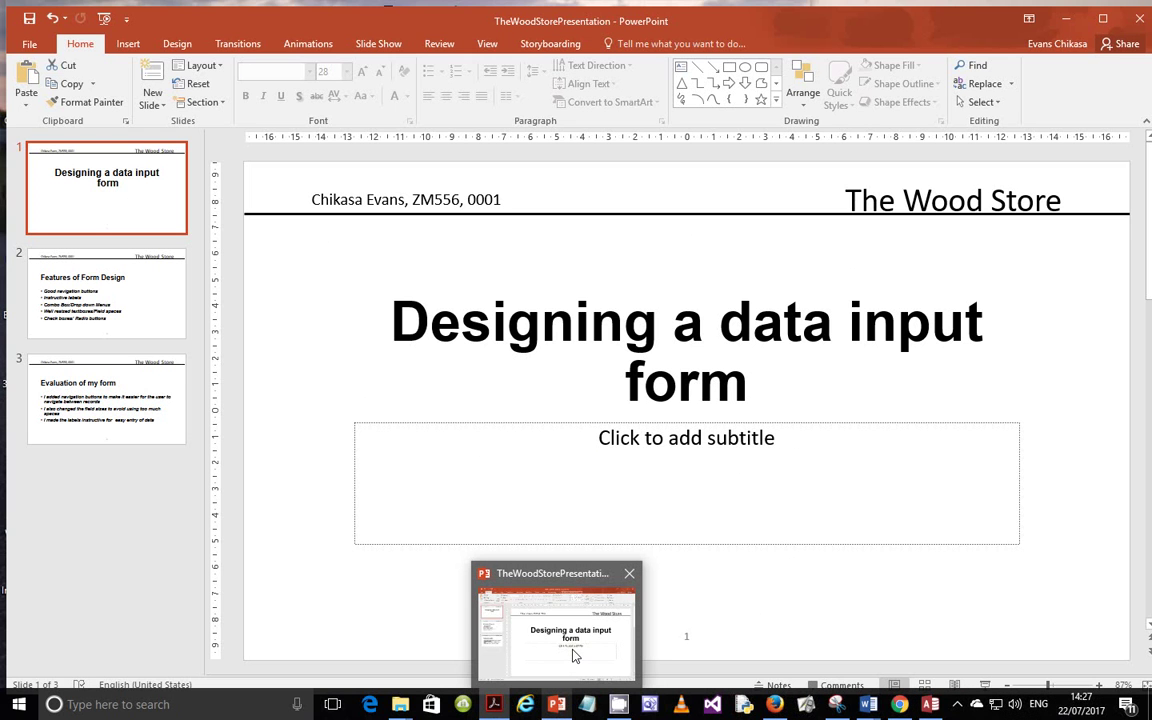
{"action": "left_click", "coordinate": [577, 652]}
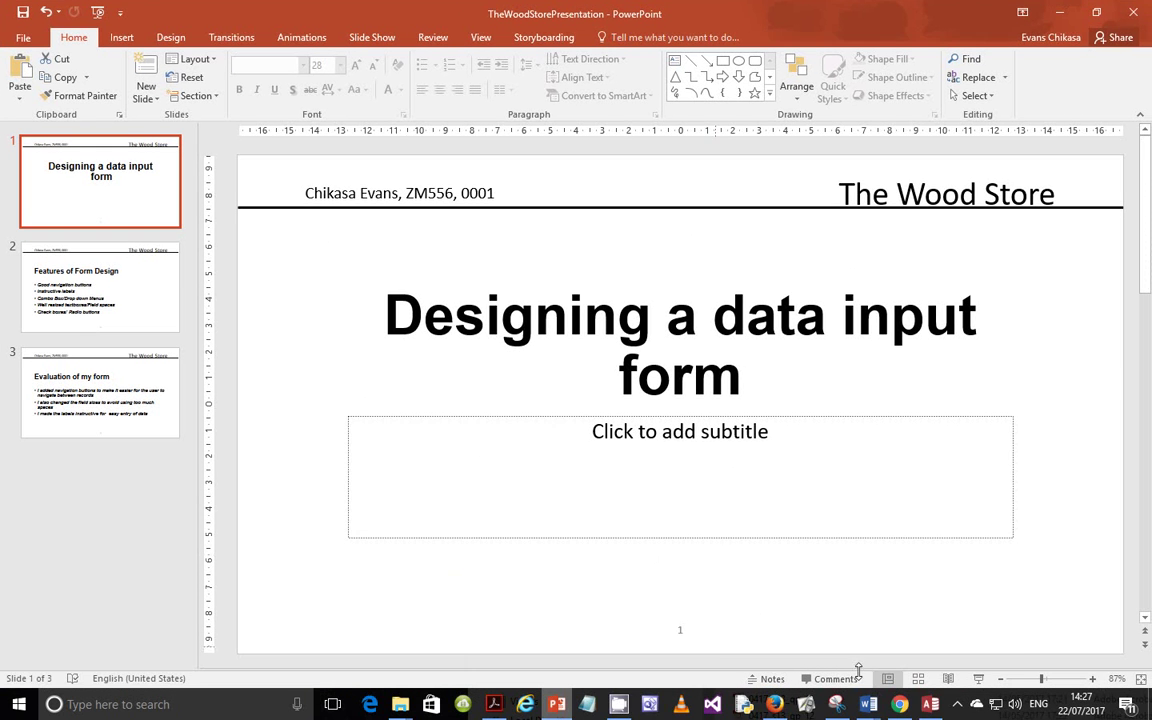
{"action": "left_click", "coordinate": [916, 670]}
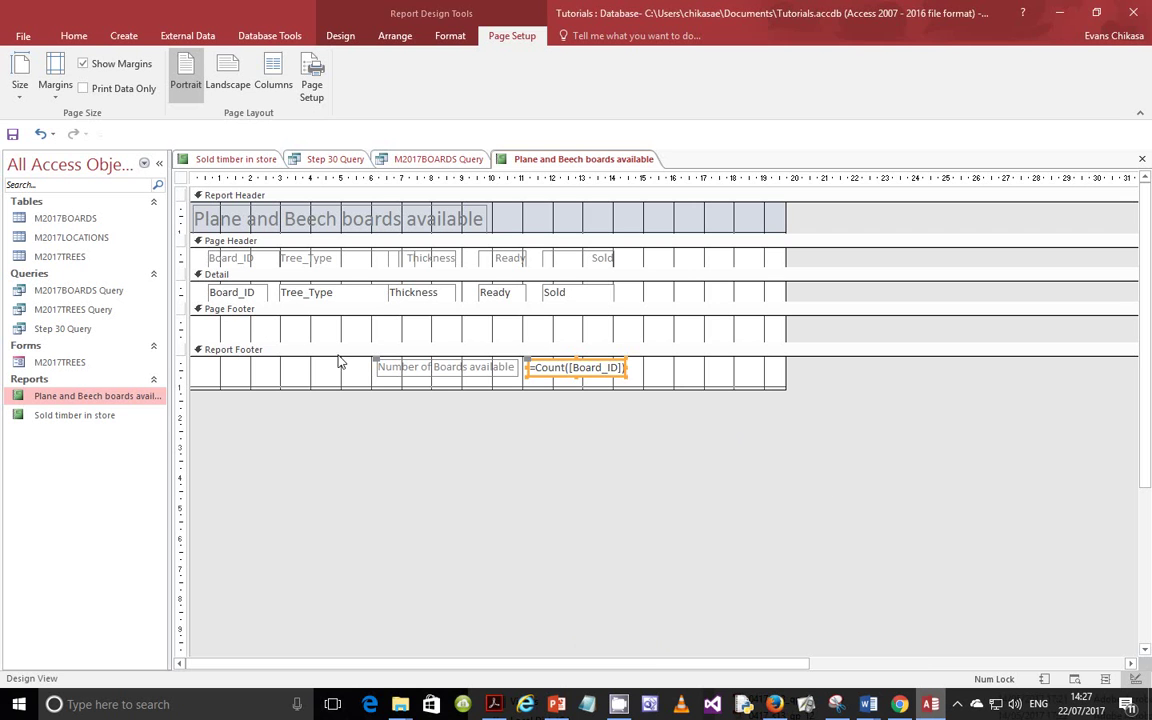
Step: Open the M2017TREES form and copy a Lightshot screenshot of the form area
{"action": "left_click", "coordinate": [84, 366]}
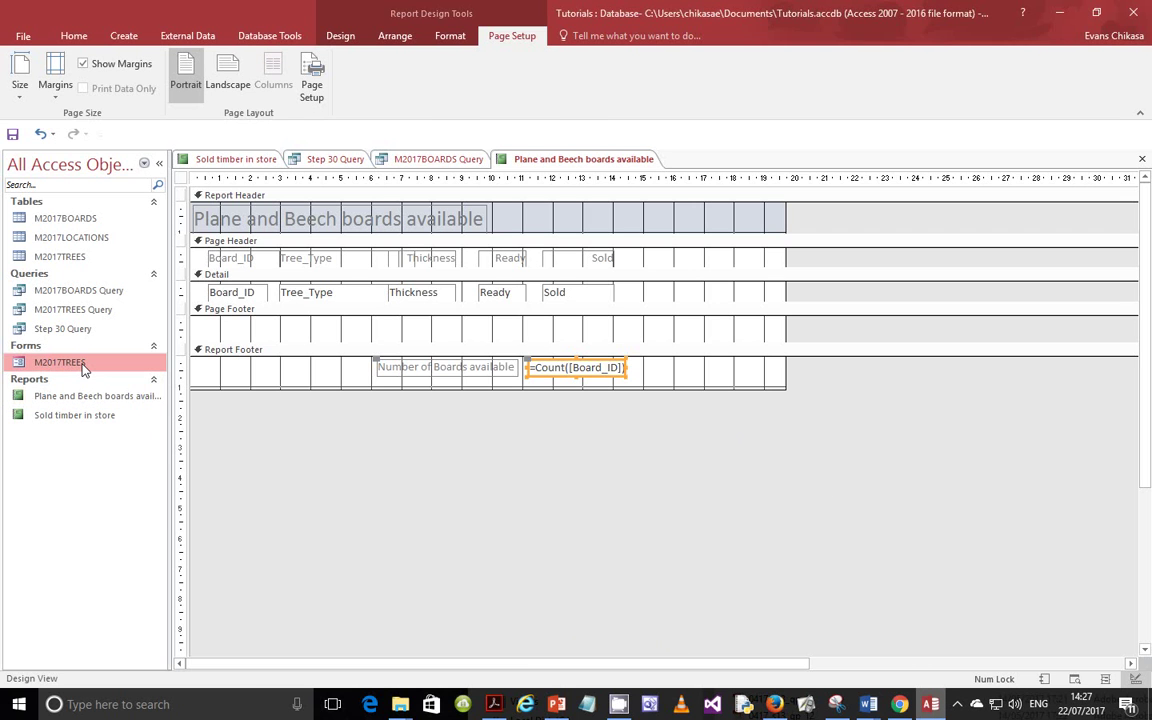
{"action": "double_click", "coordinate": [84, 366]}
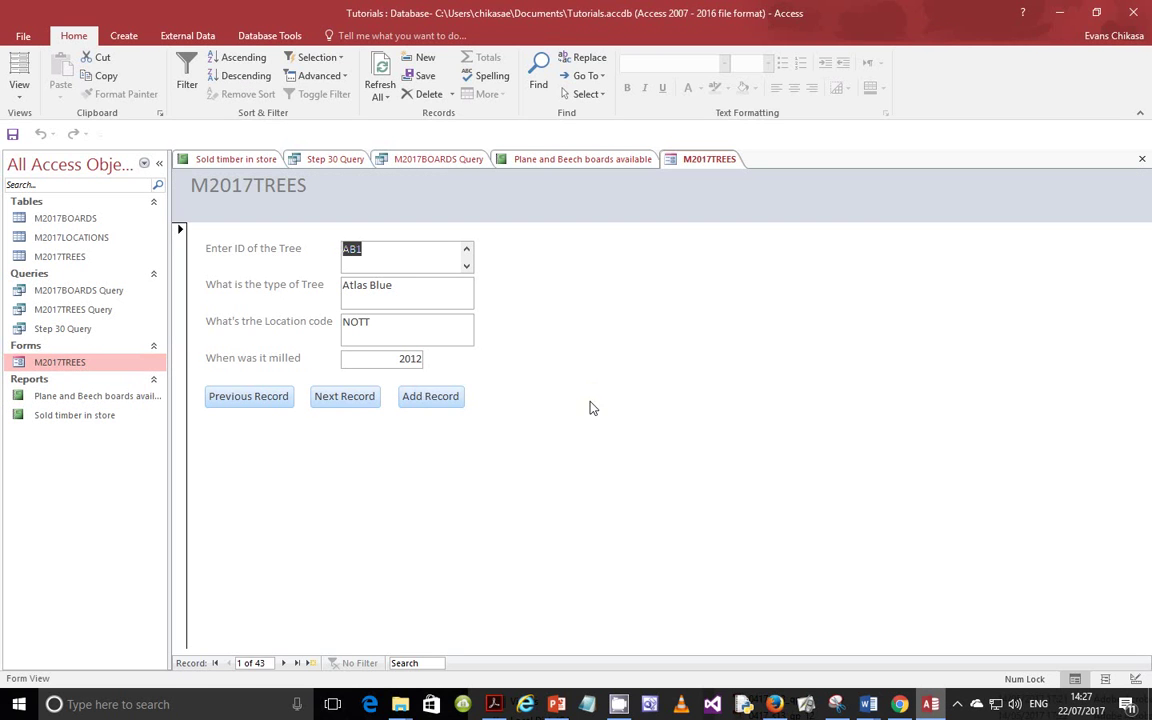
{"action": "key", "text": "Print"}
{"action": "left_click_drag", "start_coordinate": [172, 145], "coordinate": [741, 436]}
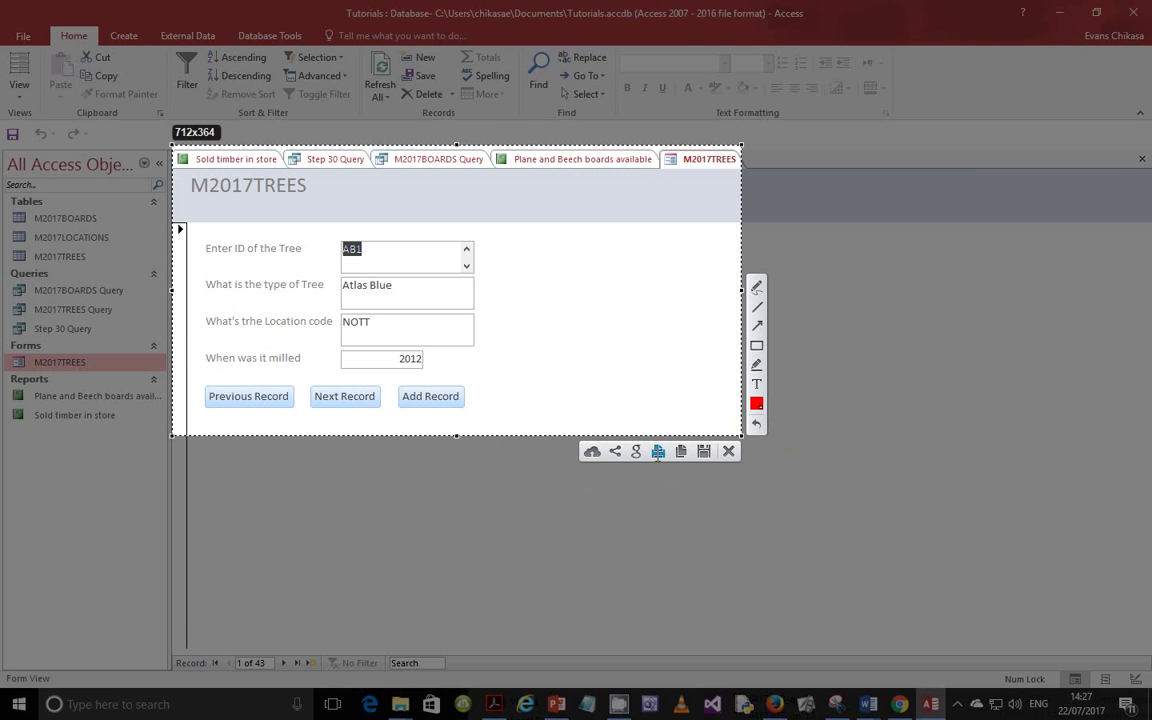
{"action": "key", "text": "ctrl+c"}
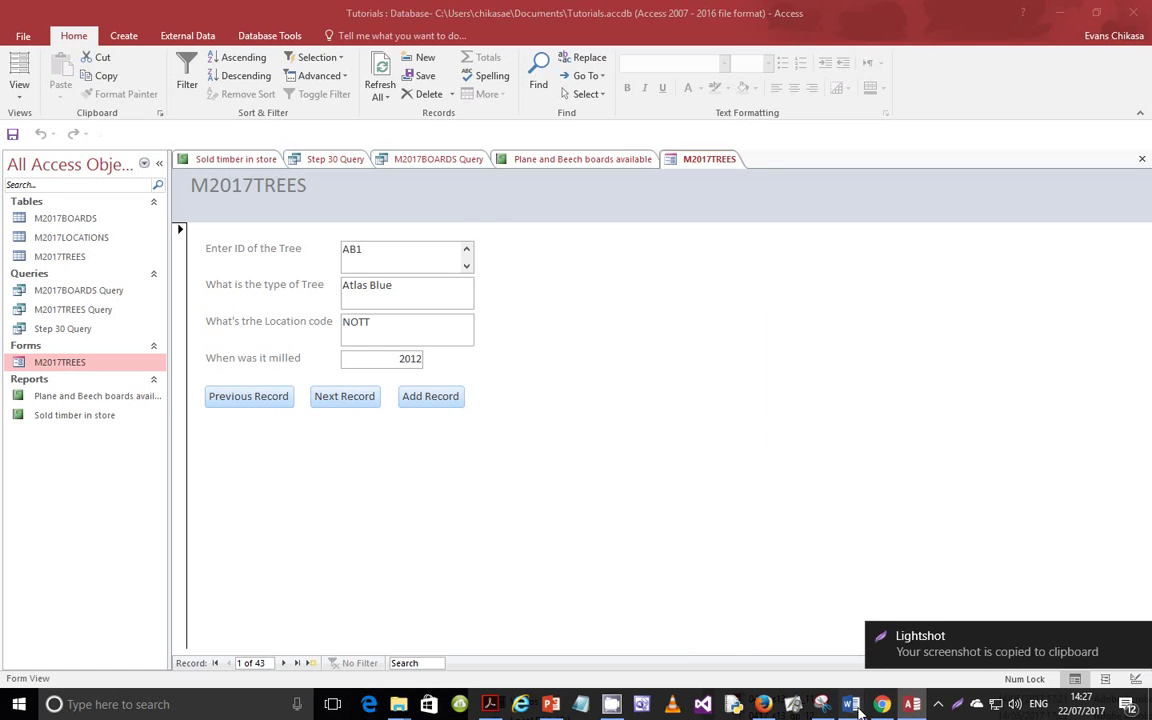
Step: Paste the M2017TREES form screenshot over the 'Screenshot of amended form:' line in EVIDENCE0001
{"action": "mouse_move", "coordinate": [851, 704]}
{"action": "left_click", "coordinate": [730, 609]}
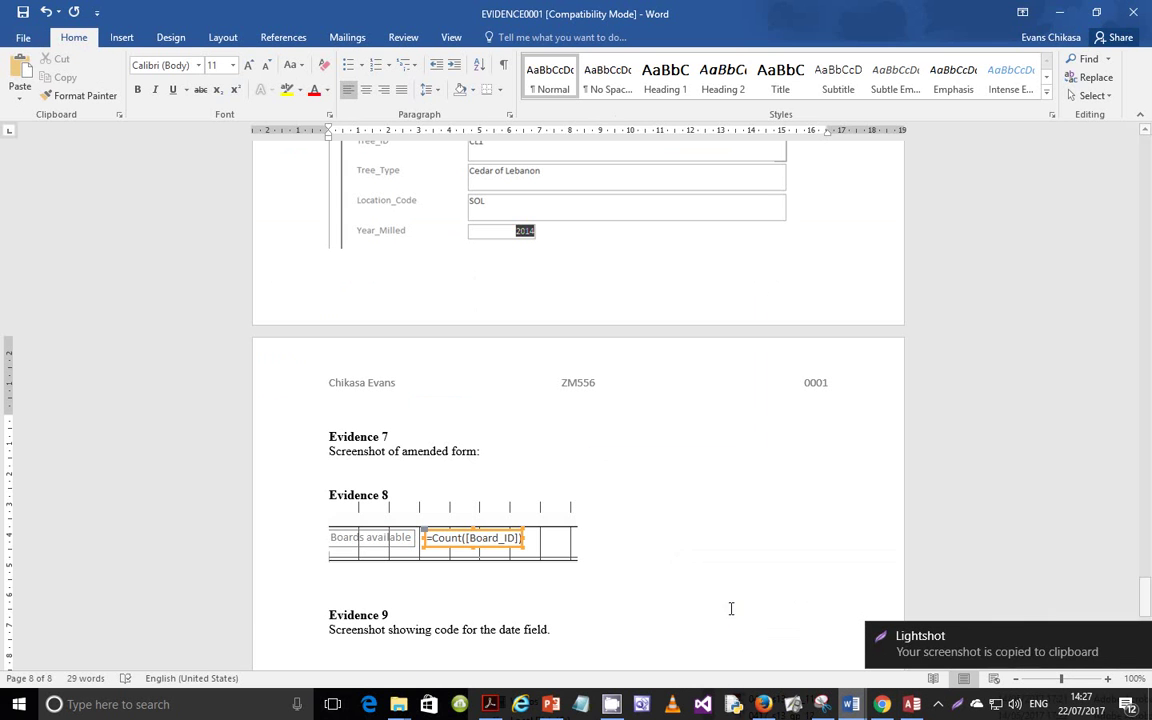
{"action": "triple_click", "coordinate": [410, 451]}
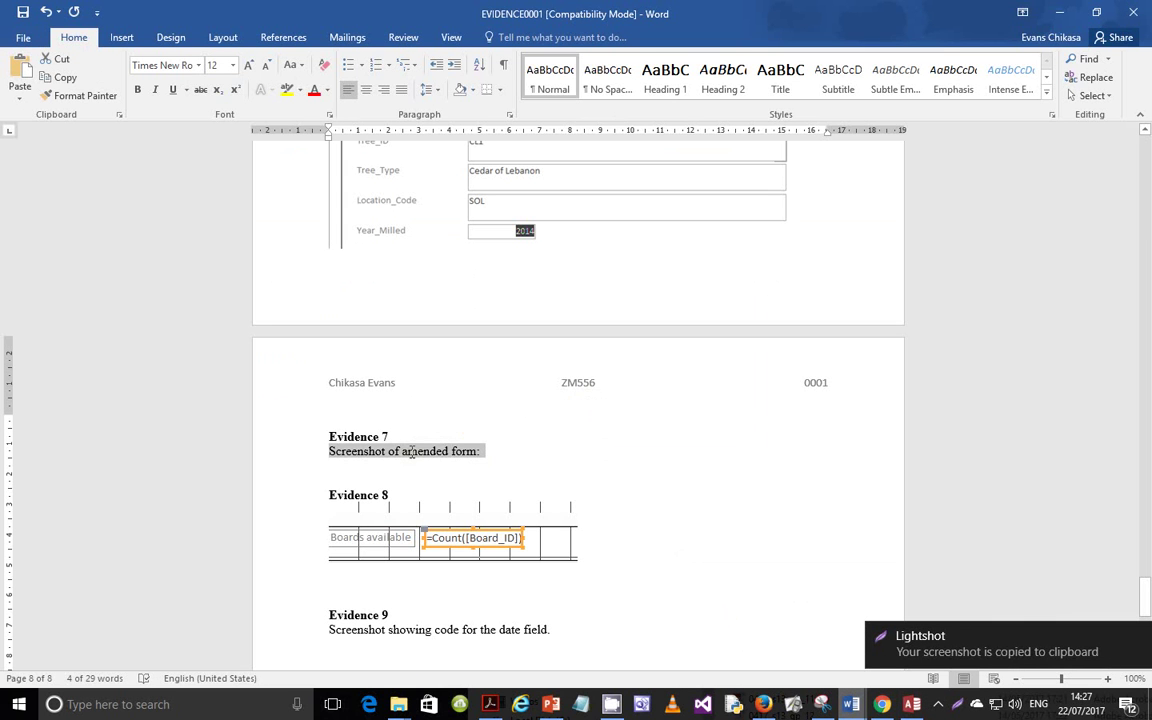
{"action": "key", "text": "ctrl+v"}
{"action": "scroll", "coordinate": [580, 490], "scroll_direction": "down", "scroll_amount": 2}
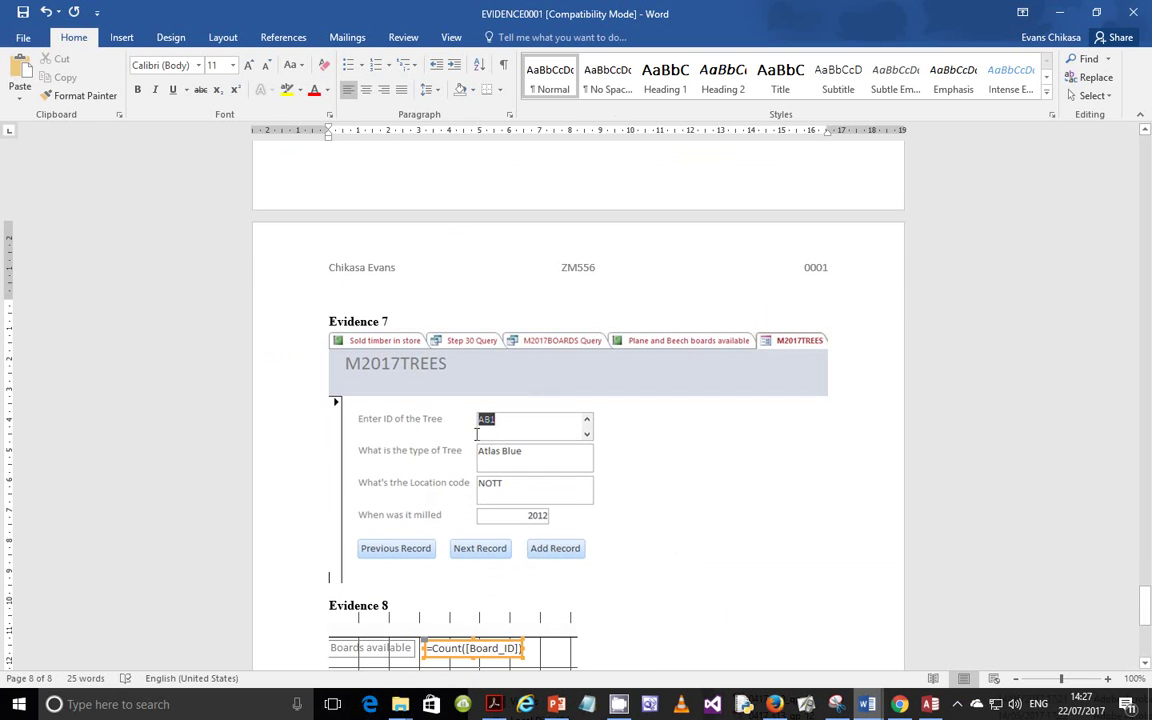
{"action": "scroll", "coordinate": [584, 571], "scroll_direction": "down", "scroll_amount": 4}
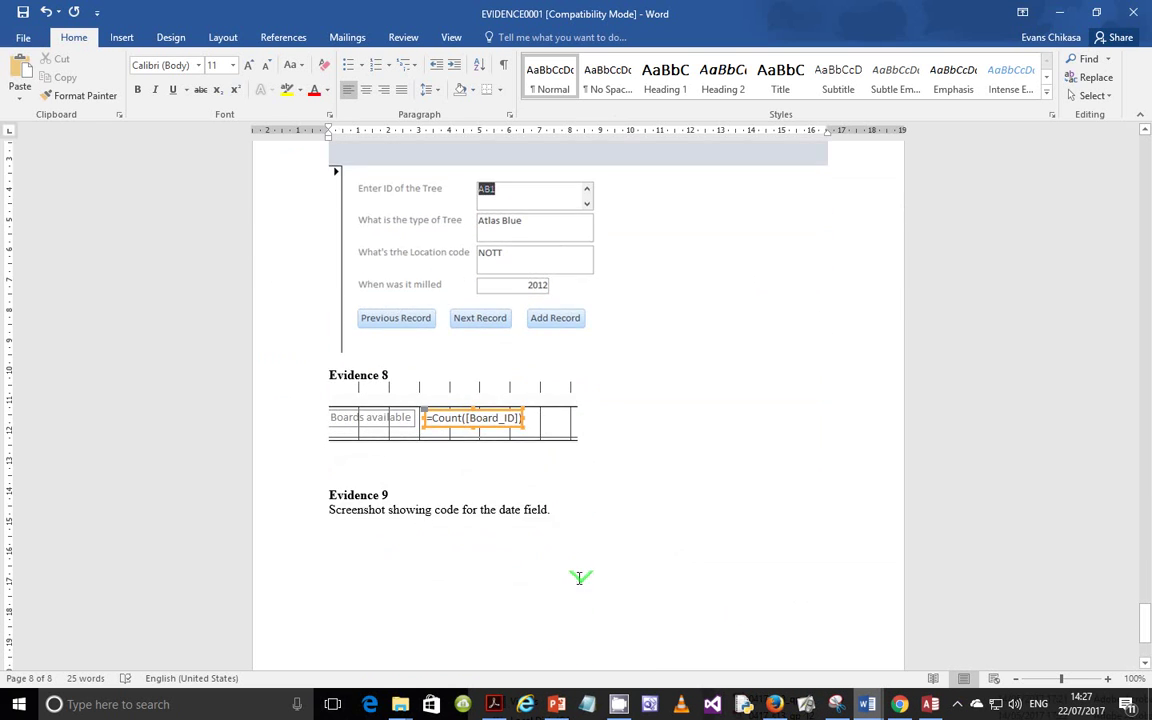
{"action": "scroll", "coordinate": [595, 560], "scroll_direction": "down", "scroll_amount": 2}
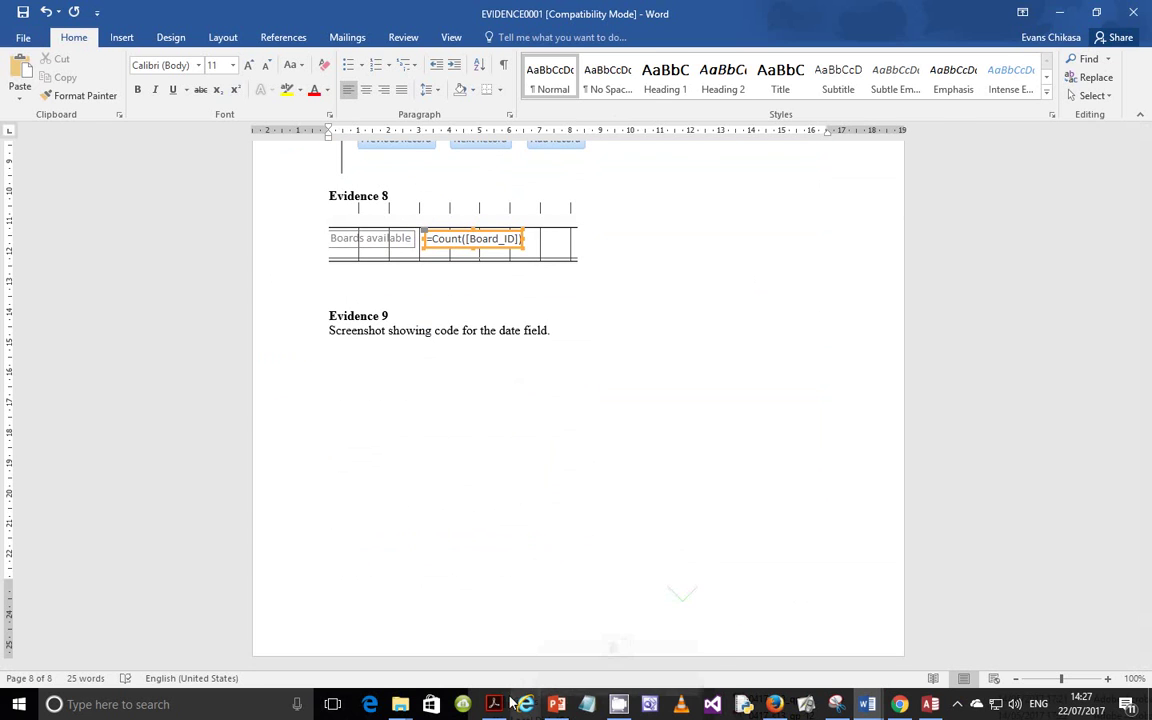
{"action": "key", "text": "alt+Tab"}
{"action": "scroll", "coordinate": [487, 471], "scroll_direction": "down", "scroll_amount": 10}
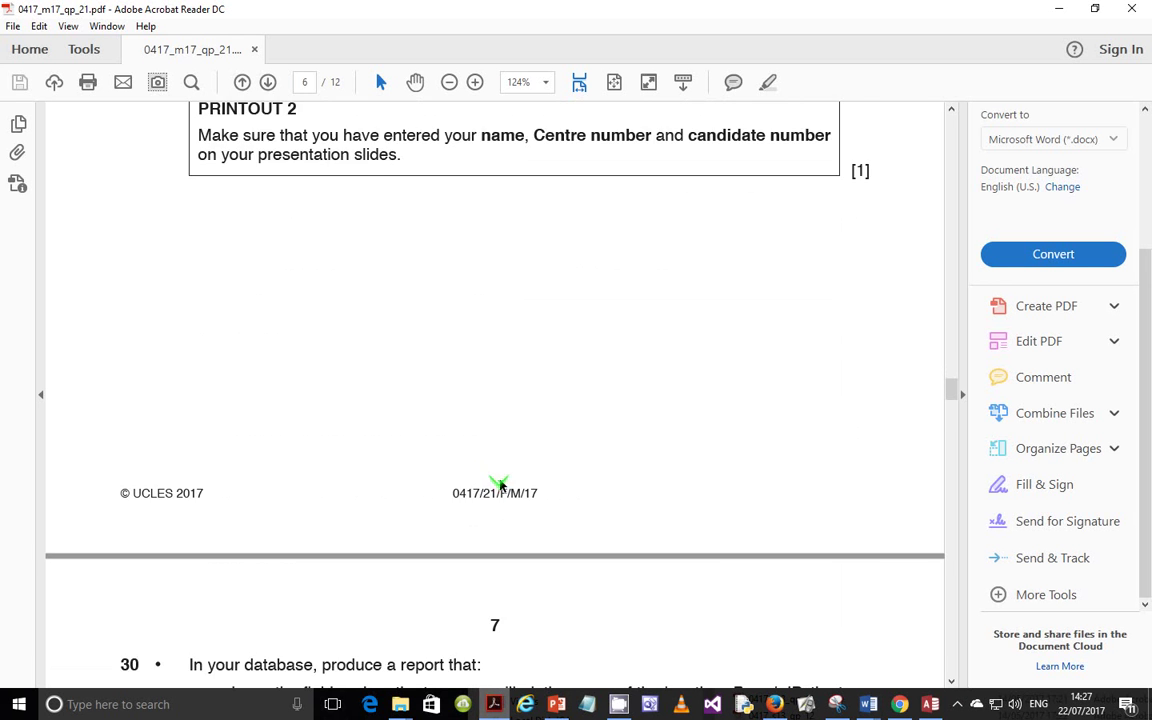
Step: Read through question 31, Evidence 8 and Printout 4 in the exam PDF
{"action": "scroll", "coordinate": [497, 485], "scroll_direction": "down", "scroll_amount": 7}
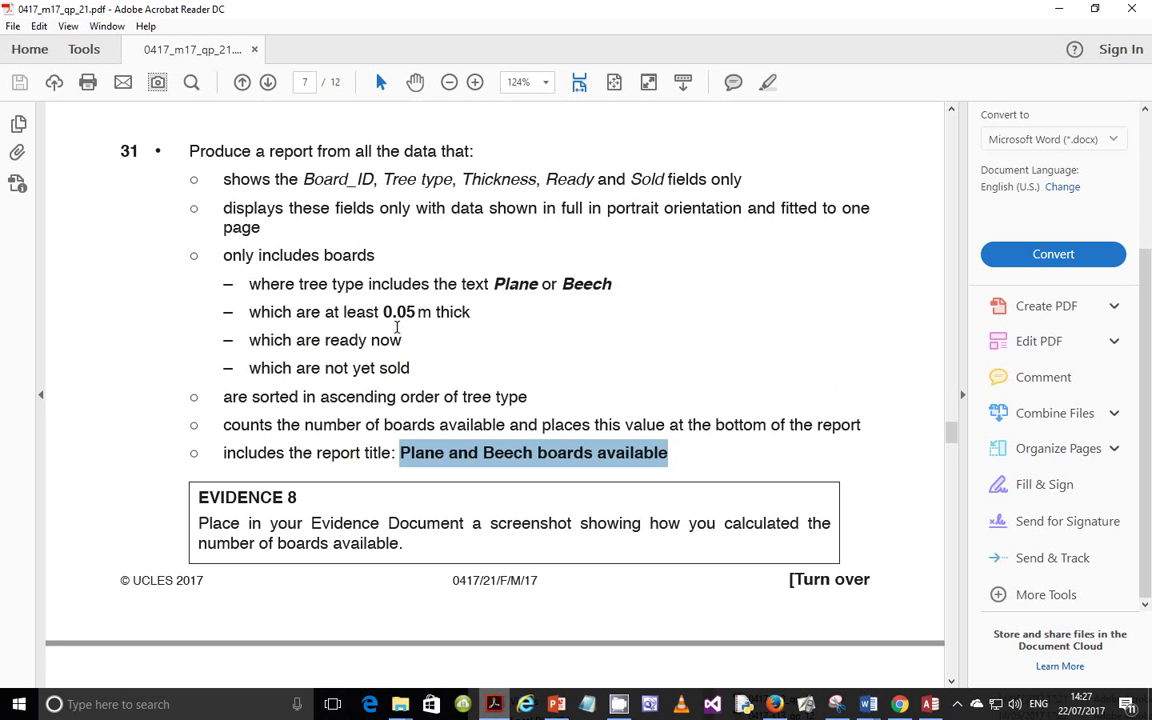
{"action": "scroll", "coordinate": [342, 514], "scroll_direction": "down", "scroll_amount": 2}
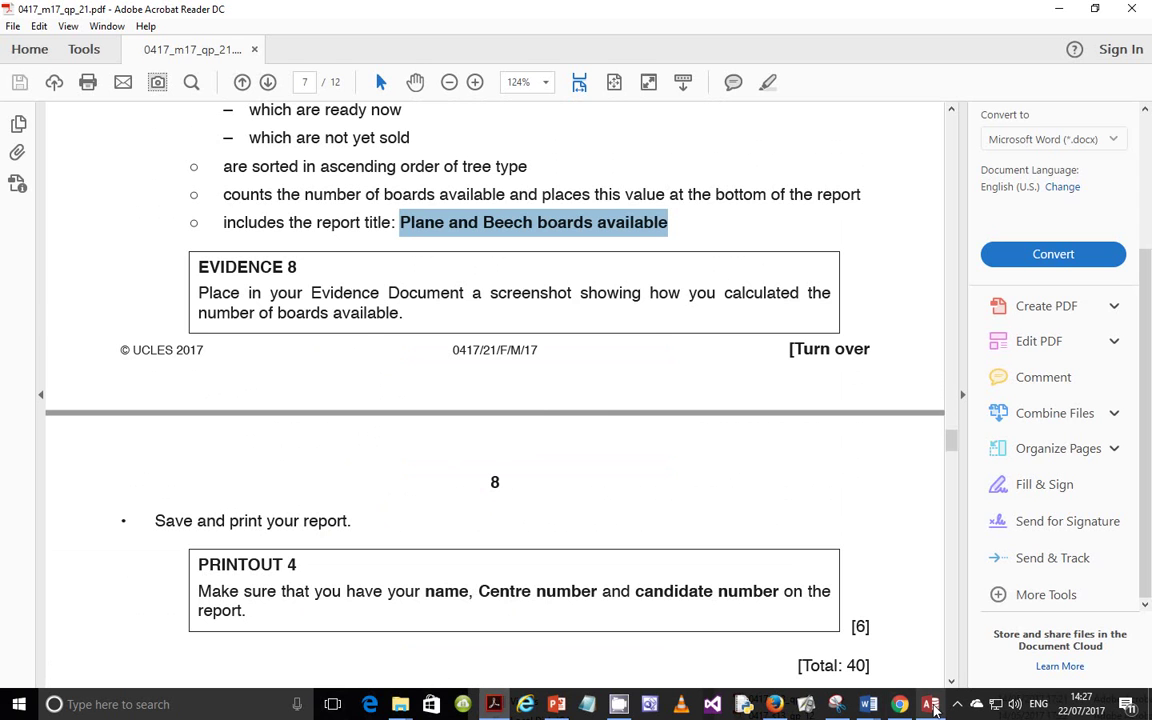
{"action": "key", "text": "alt+Tab"}
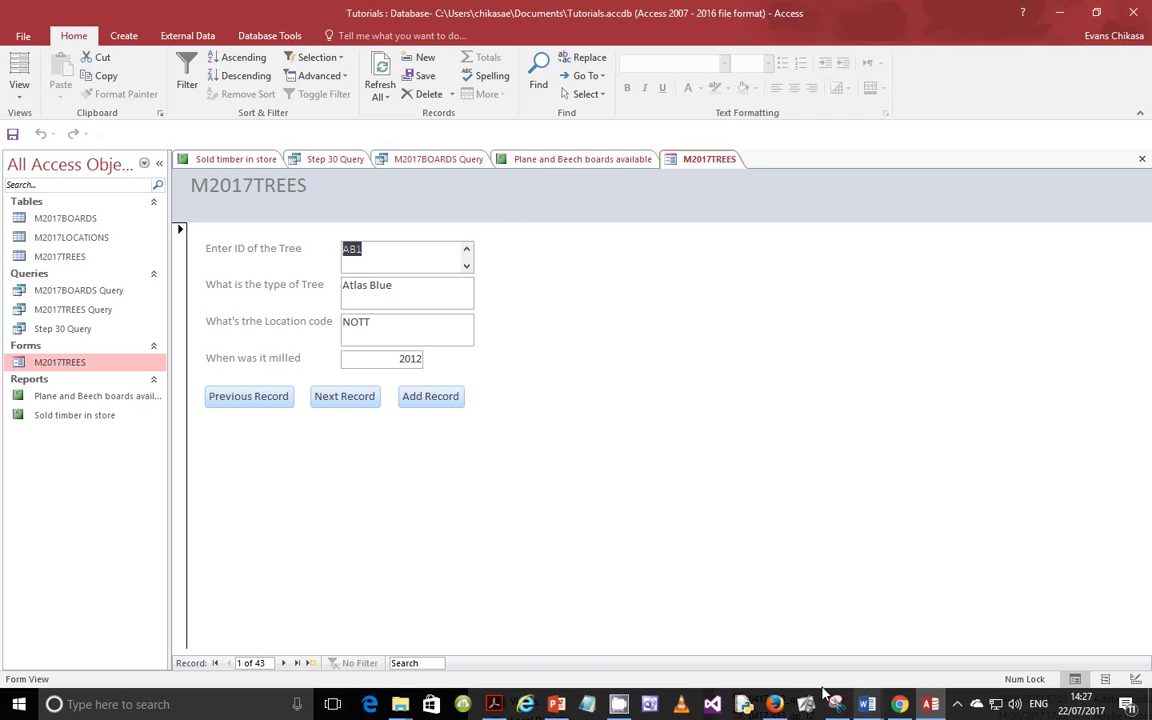
Step: Open the Plane and Beech boards report, confirm its 24-board total, then switch to Design View
{"action": "double_click", "coordinate": [82, 398]}
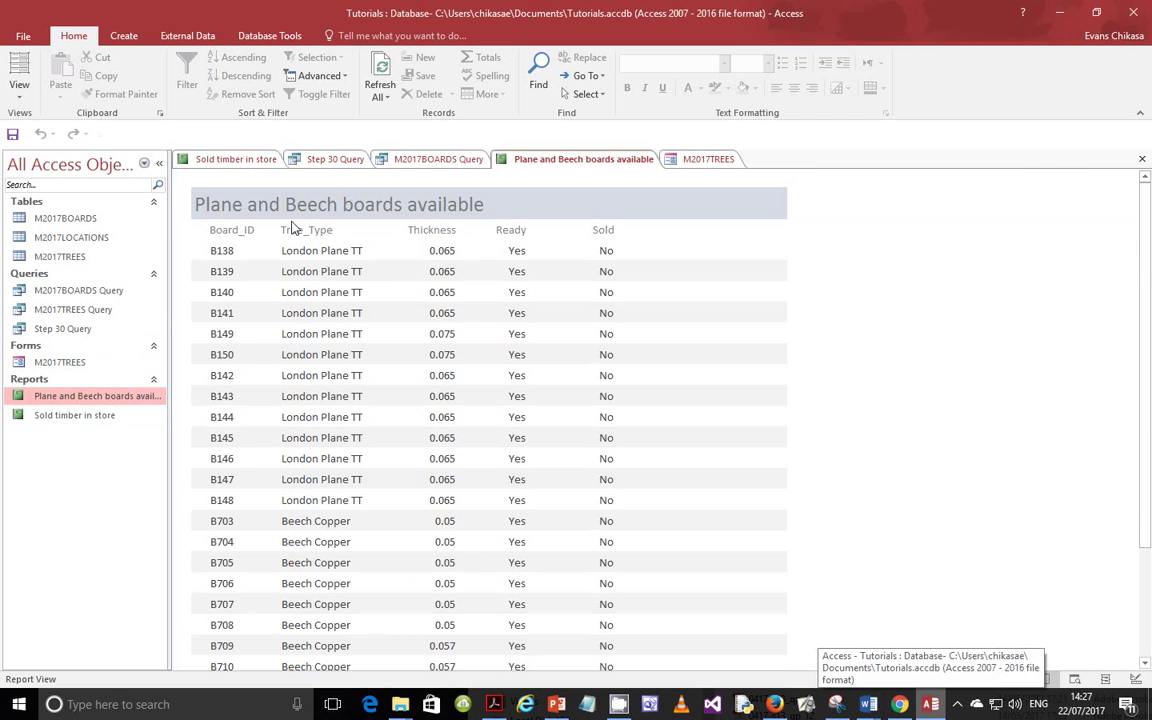
{"action": "scroll", "coordinate": [301, 206], "scroll_direction": "down", "scroll_amount": 3}
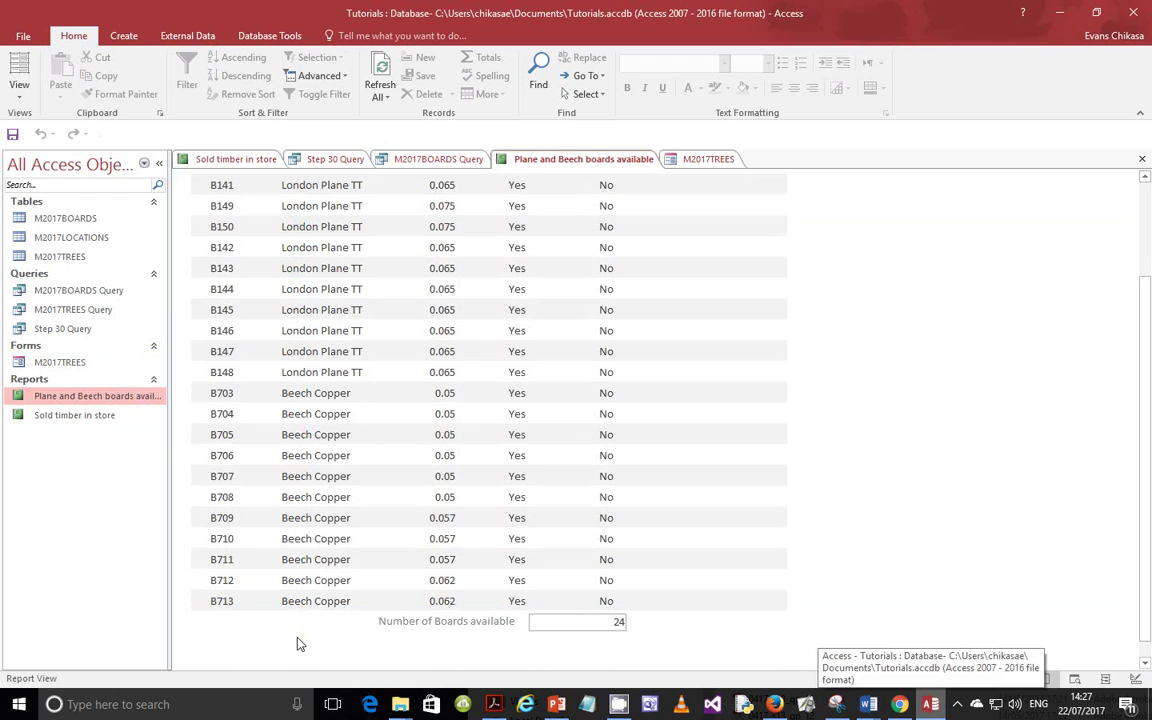
{"action": "left_click", "coordinate": [254, 634]}
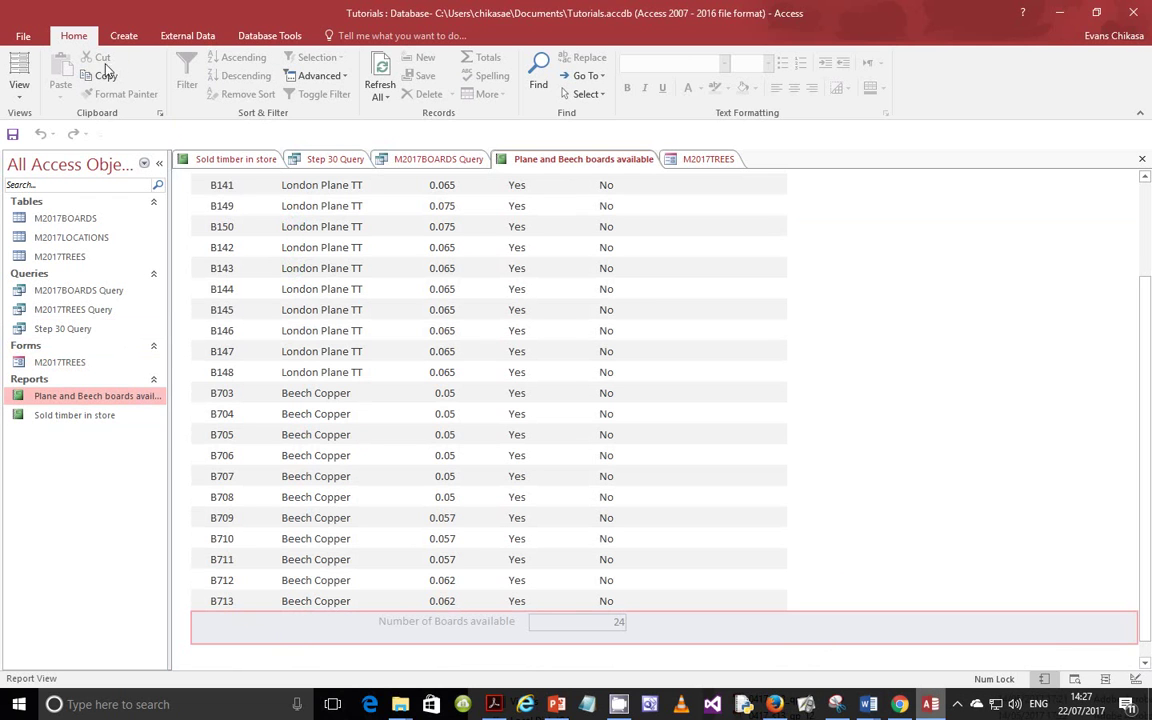
{"action": "right_click", "coordinate": [75, 397]}
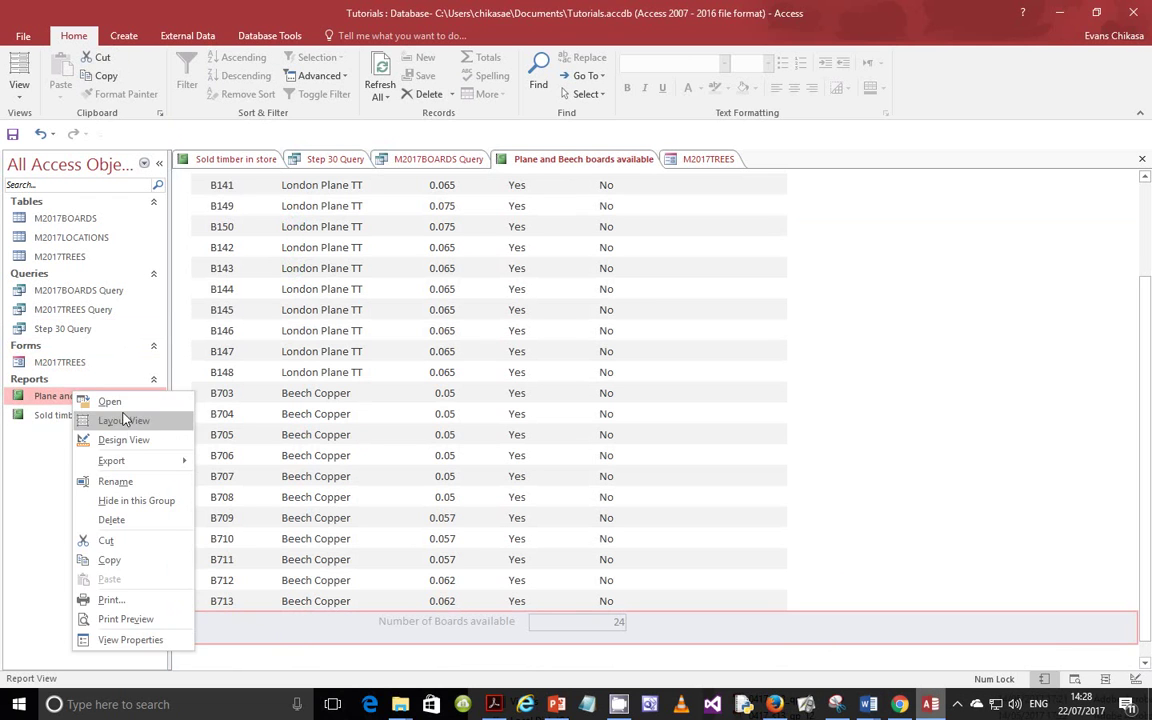
{"action": "left_click", "coordinate": [125, 441]}
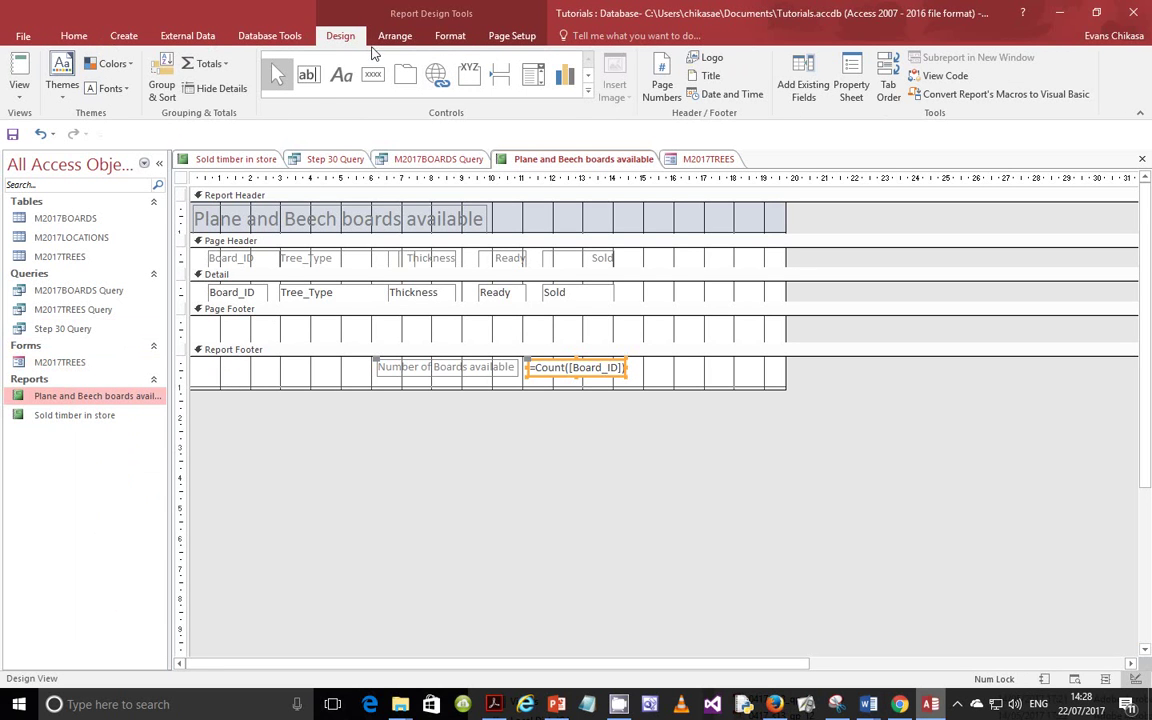
Step: Place a Label on the footer's left side holding the candidate's name, centre number and candidate number
{"action": "left_click", "coordinate": [341, 75]}
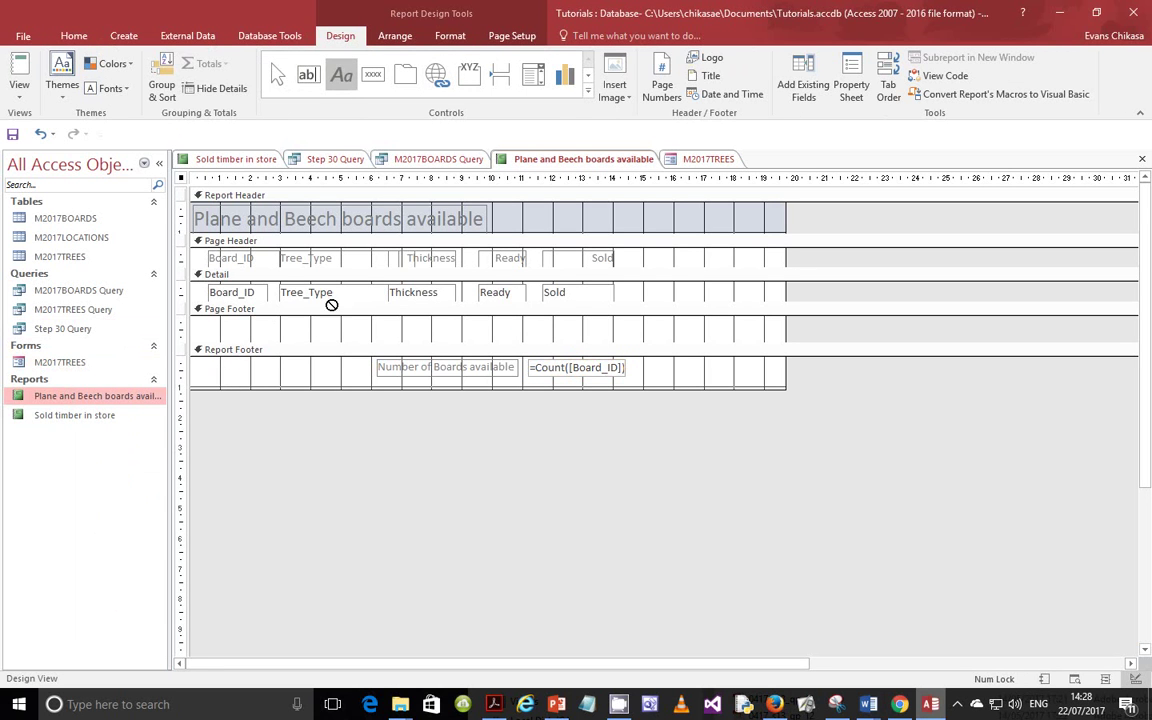
{"action": "left_click", "coordinate": [203, 364]}
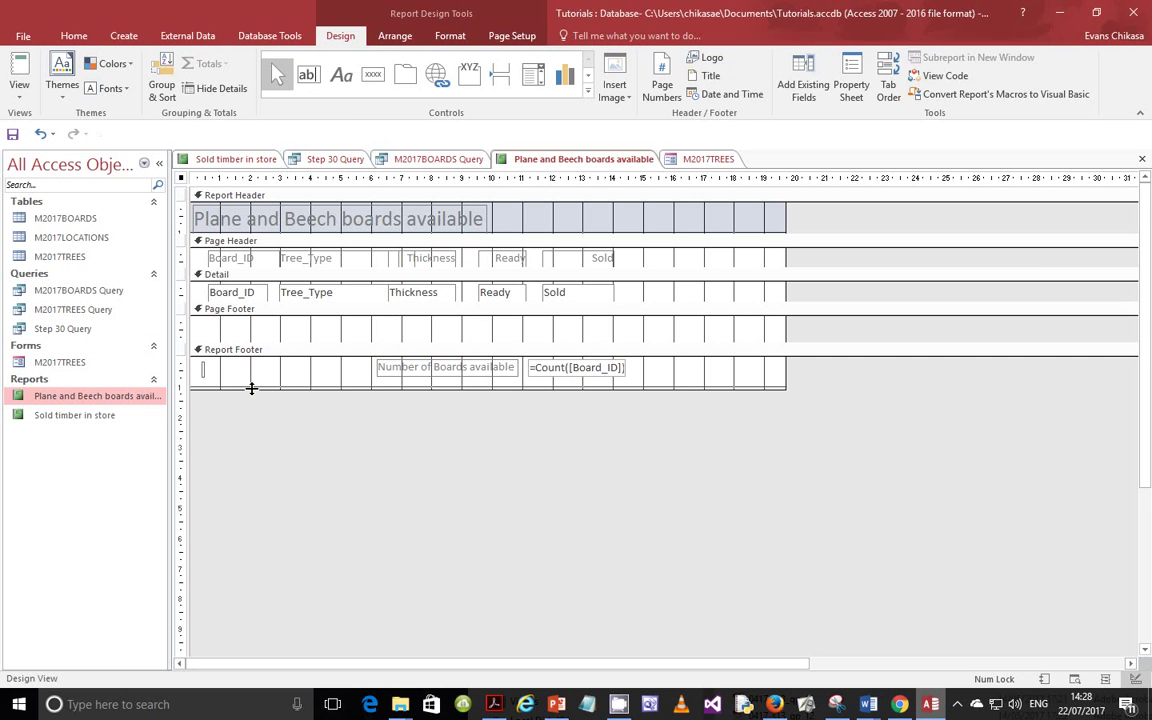
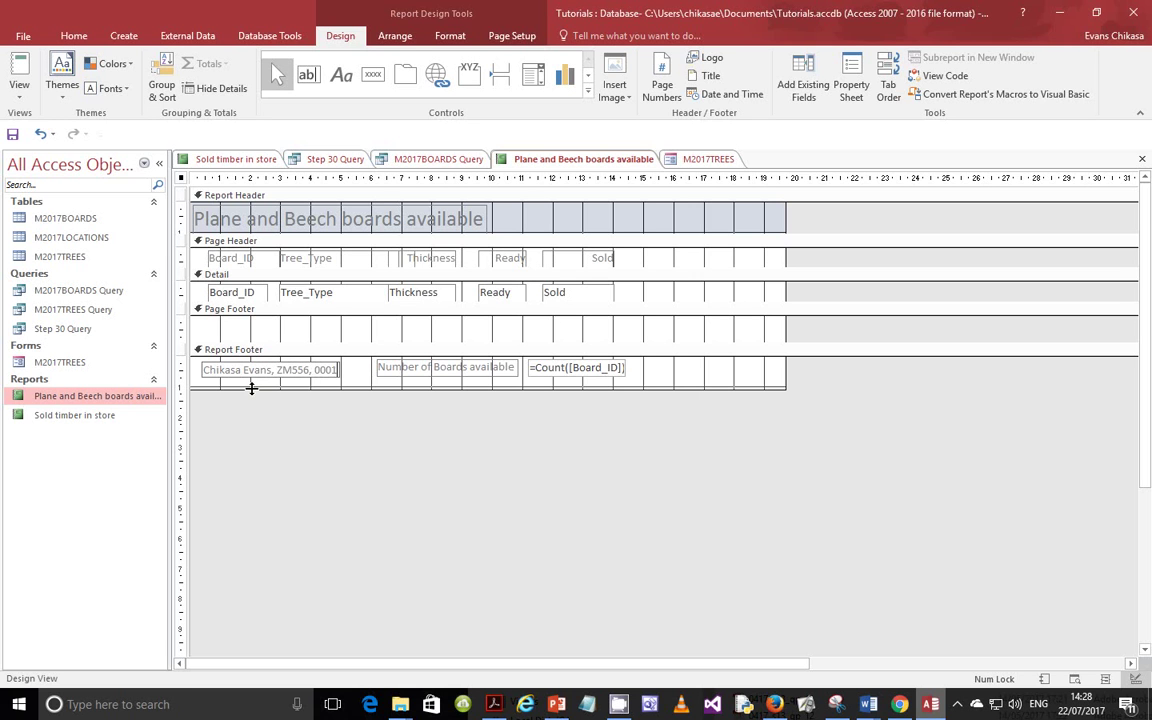
{"action": "right_click", "coordinate": [110, 397]}
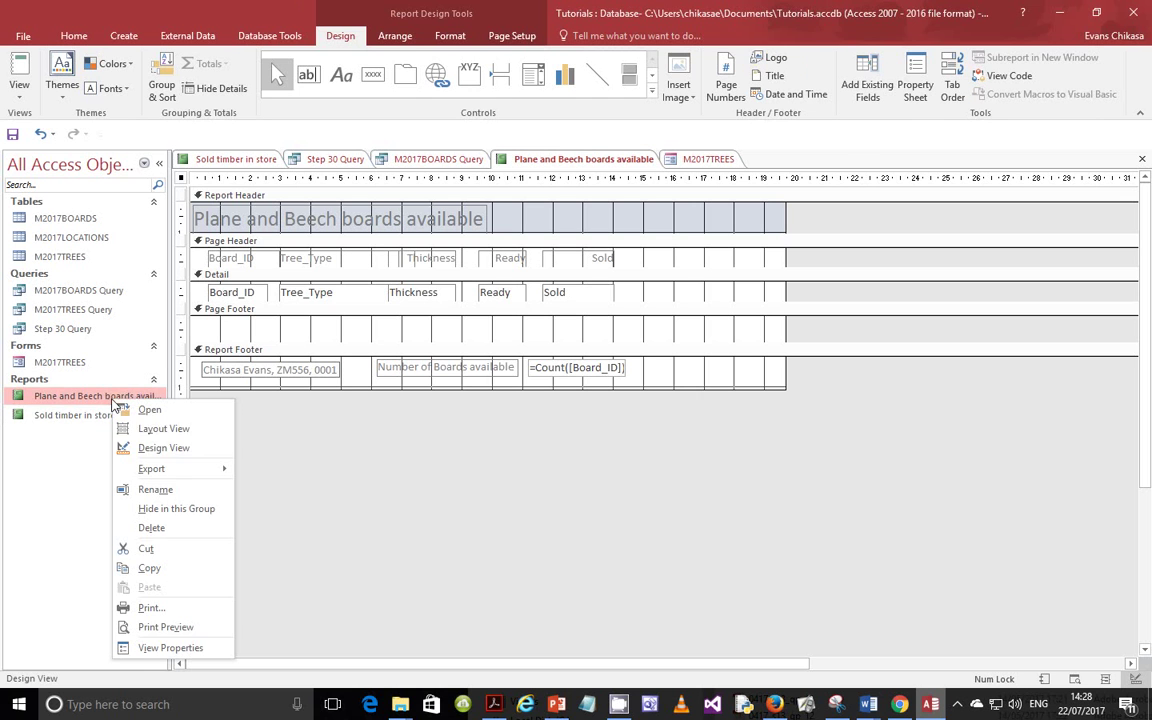
Step: Print-preview the 'Plane and Beech boards available' report, check the footer total of 24, then minimize Access
{"action": "left_click", "coordinate": [176, 630]}
{"action": "scroll", "coordinate": [453, 408], "scroll_direction": "down", "scroll_amount": 5}
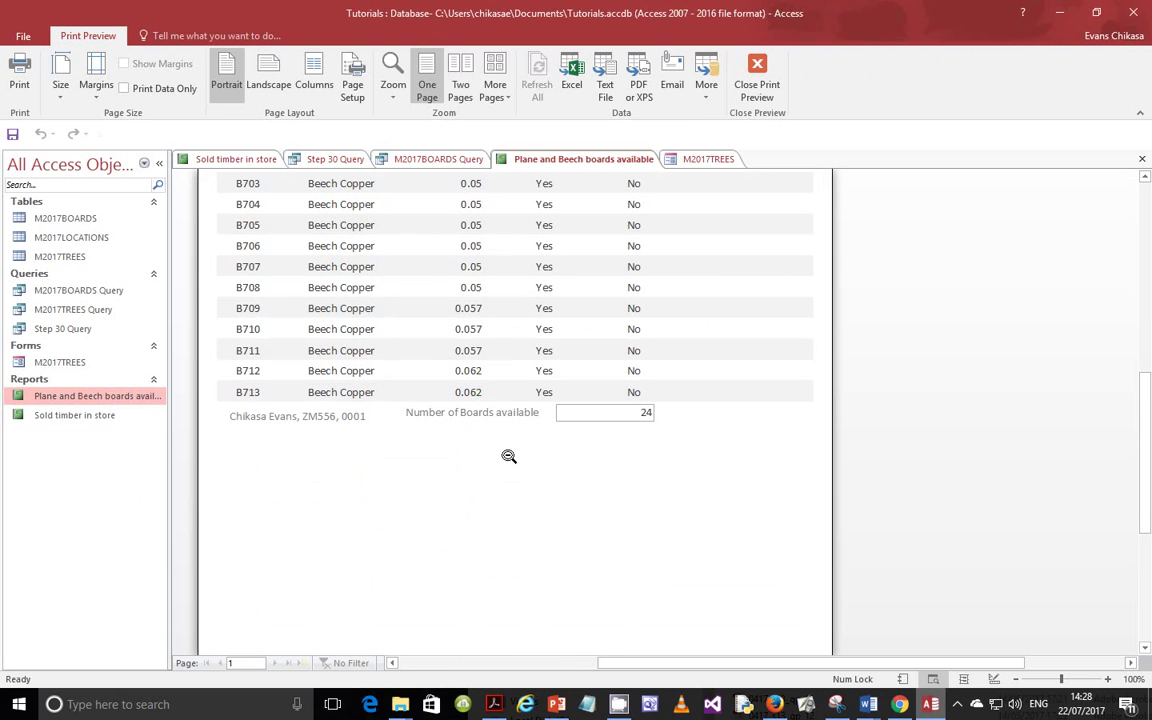
{"action": "scroll", "coordinate": [520, 460], "scroll_direction": "up", "scroll_amount": 10}
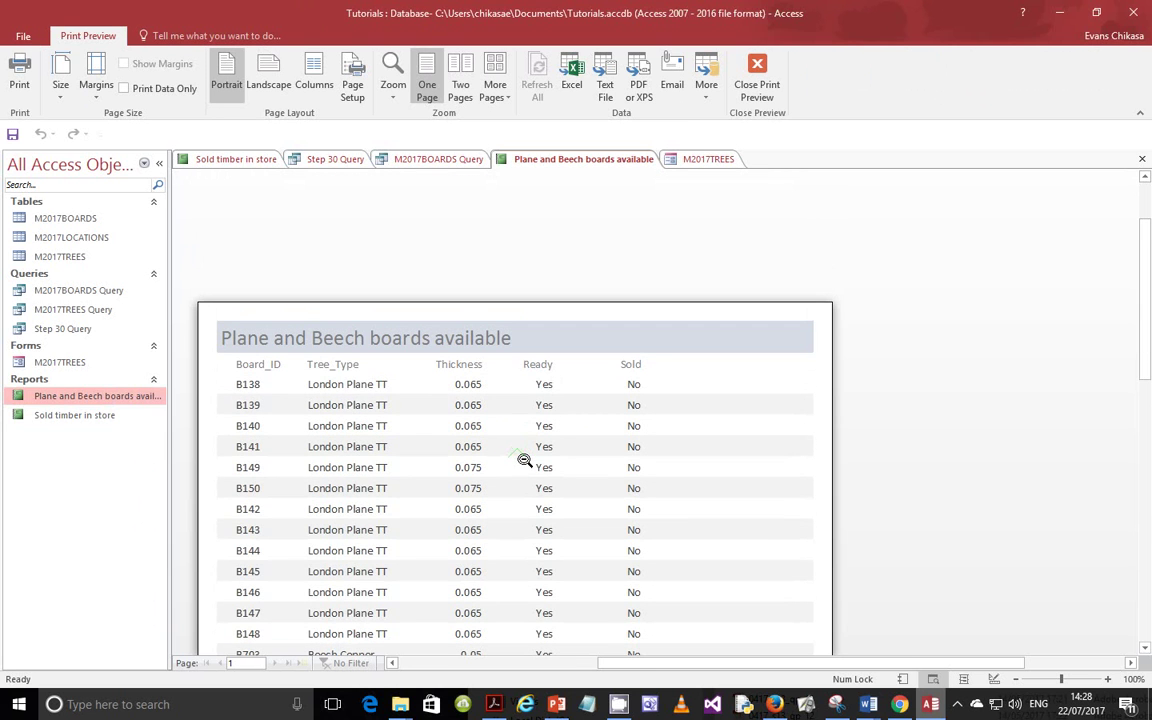
{"action": "left_click", "coordinate": [931, 704]}
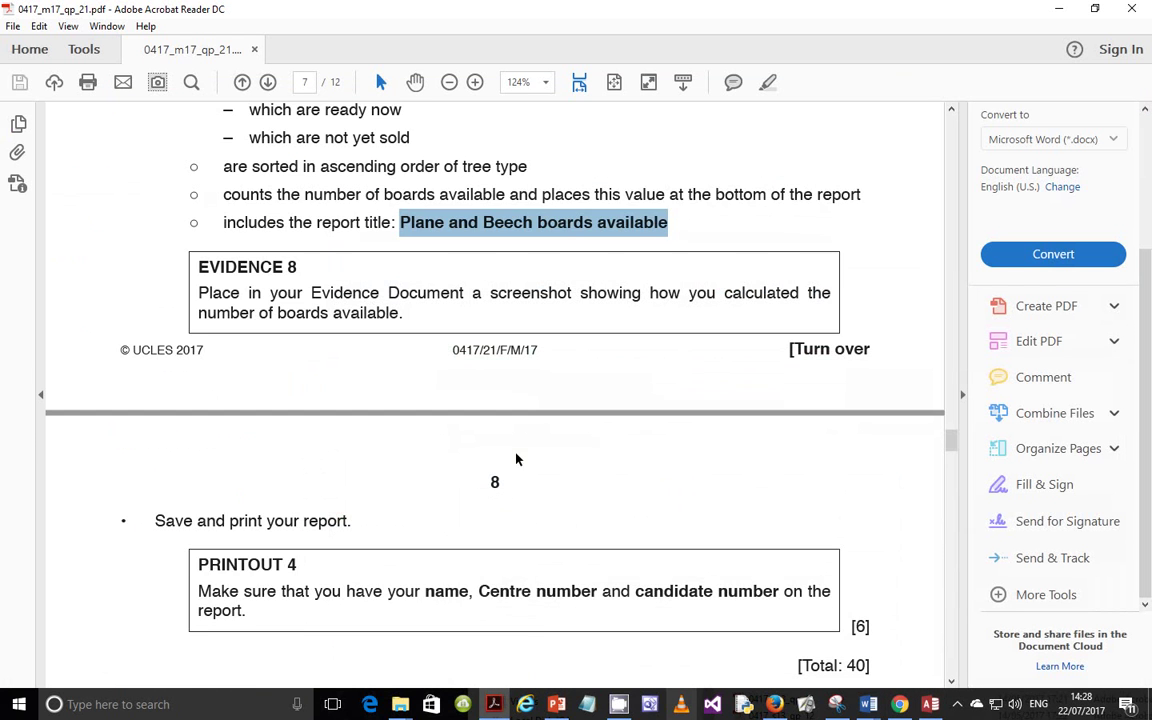
Step: Scroll the exam paper to page 8 to read Task 5 – Mail merge with M2017MAIL.RTF and M2017ORDERS.CSV
{"action": "scroll", "coordinate": [517, 458], "scroll_direction": "down", "scroll_amount": 5}
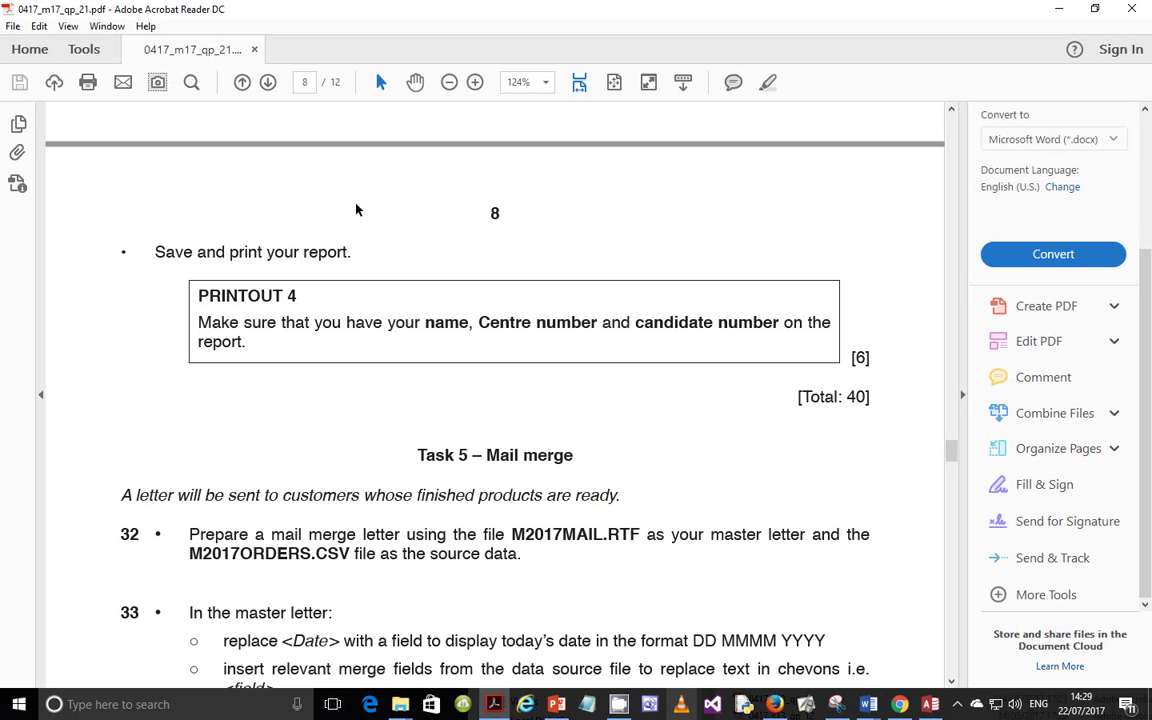
{"action": "left_click", "coordinate": [900, 705]}
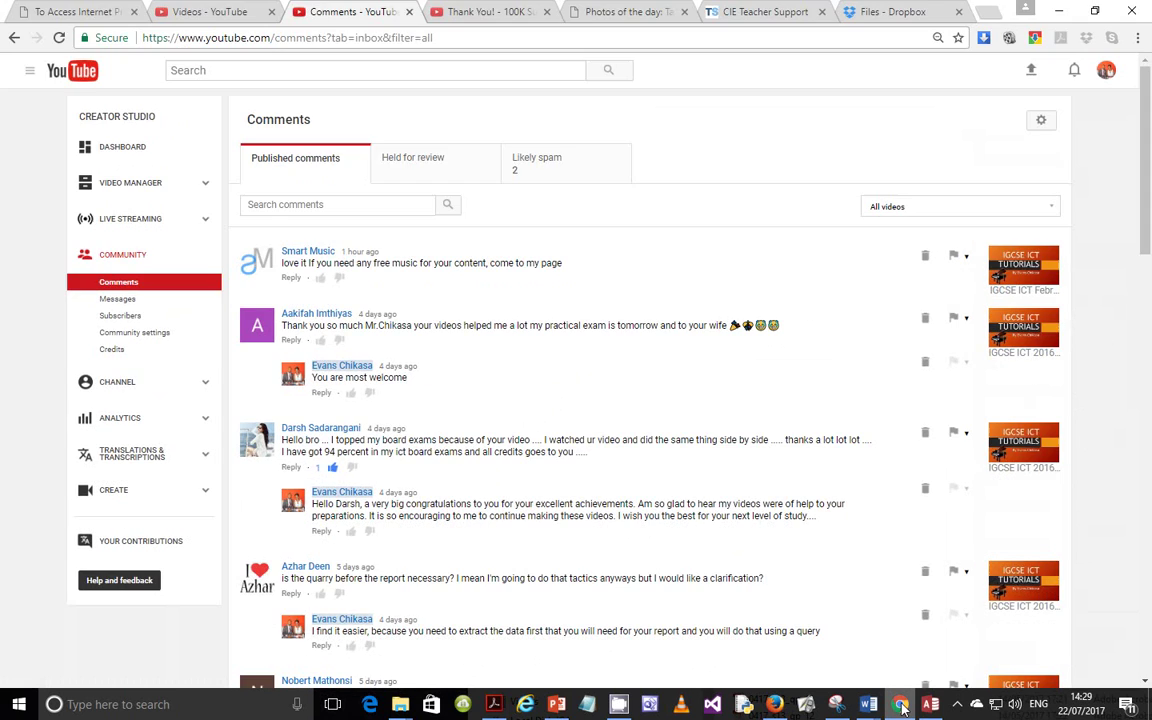
{"action": "left_click", "coordinate": [900, 705]}
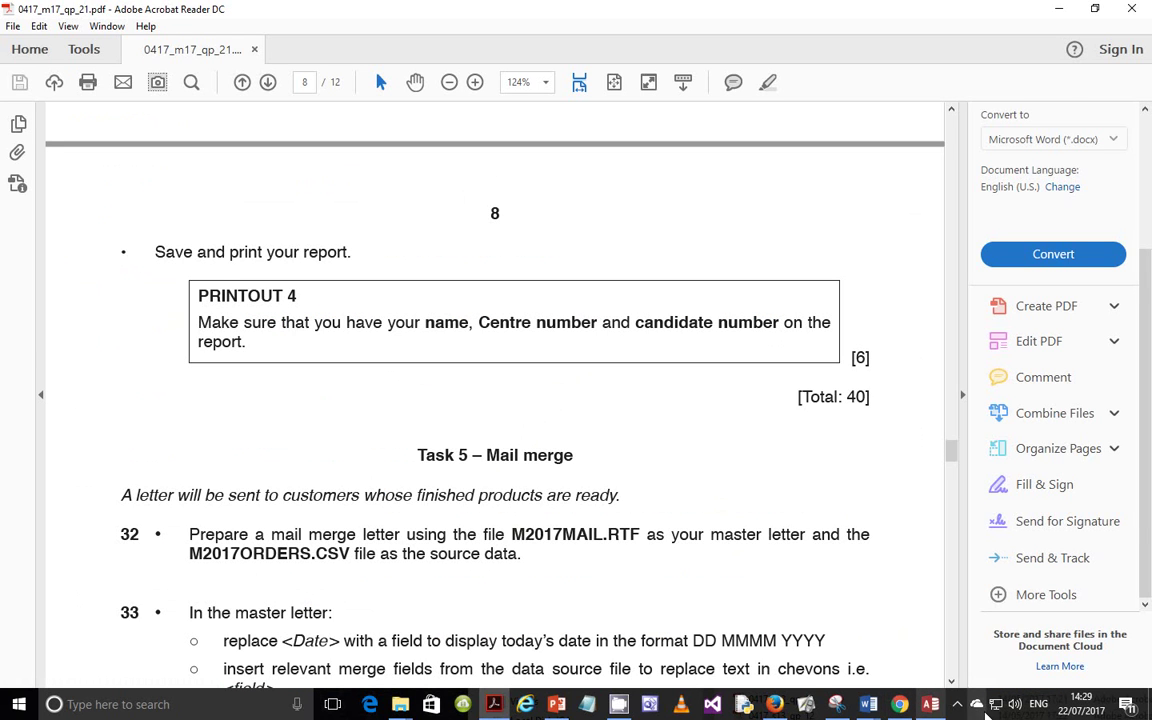